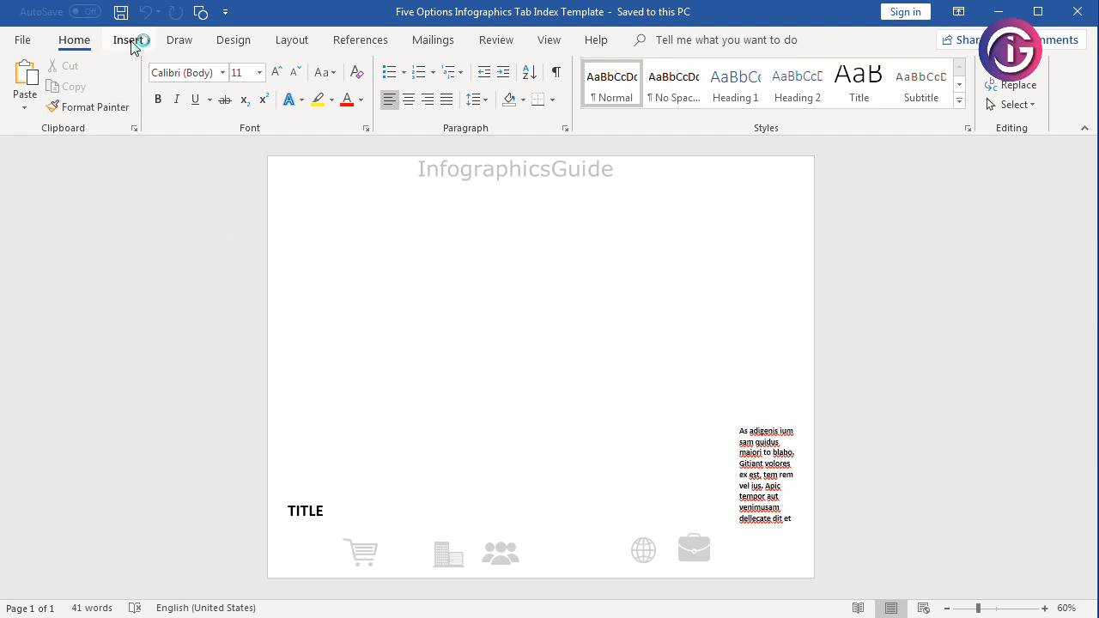
- Draw a top-corners-rounded rectangle about 1.19" square near the page's upper left and rotate it so its rounded corners face left
left_click(129, 41)
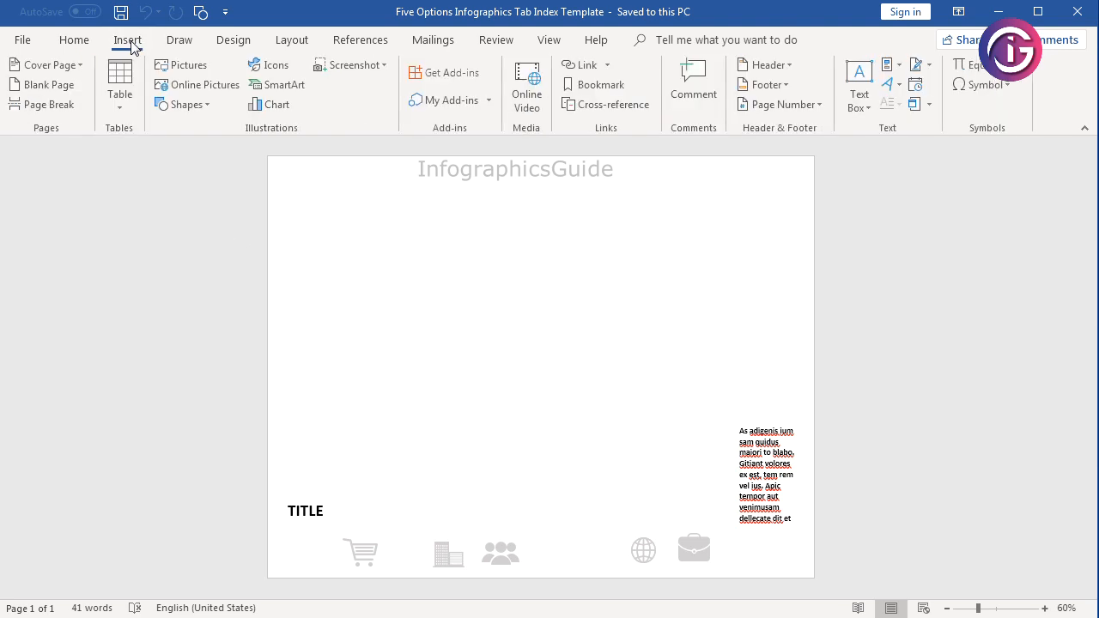
left_click(196, 111)
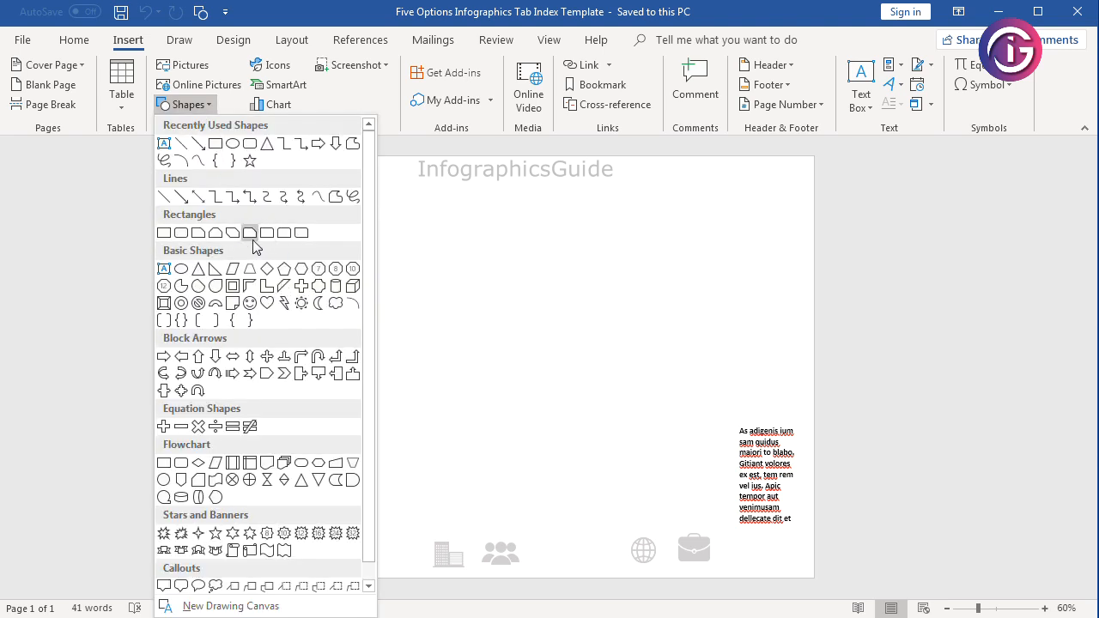
left_click(284, 233)
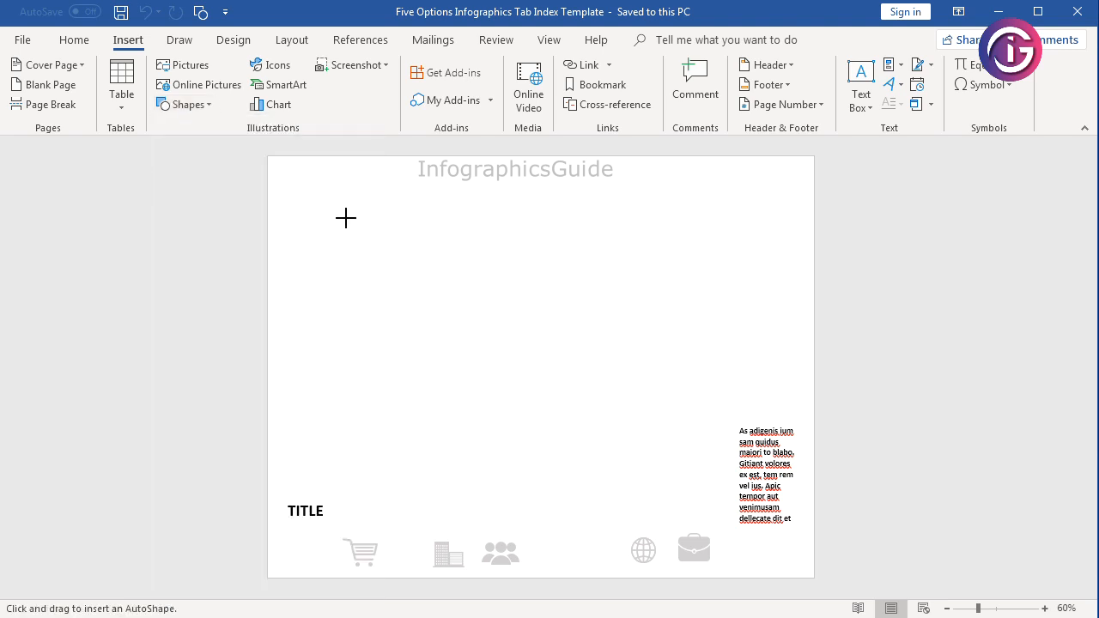
left_click_drag(342, 213, 402, 269)
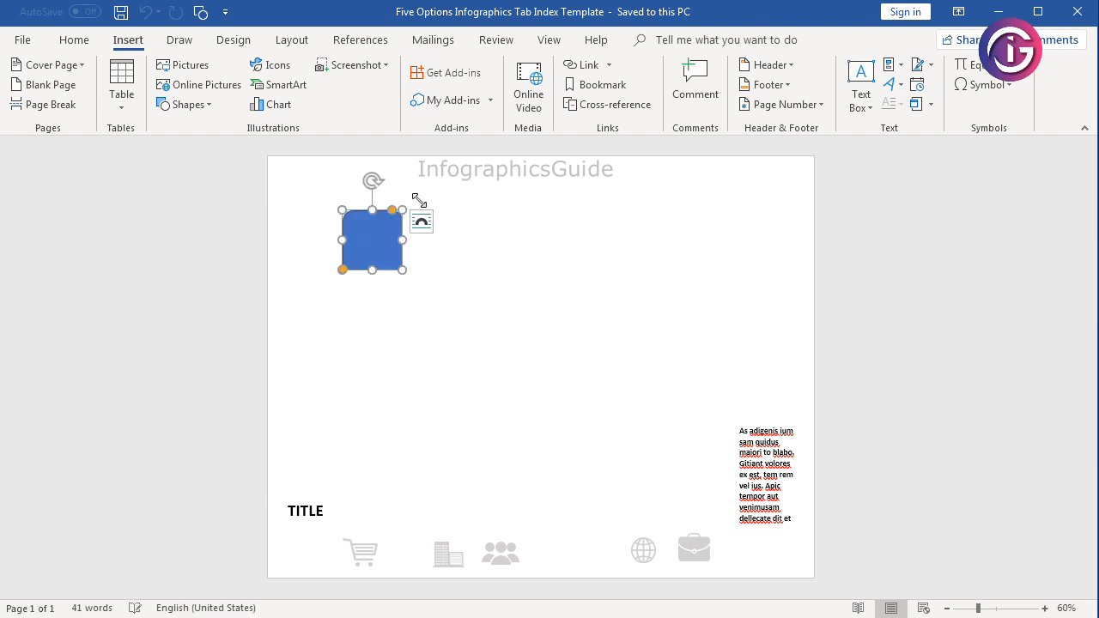
mouse_move(370, 178)
left_mouse_down()
mouse_move(301, 228)
mouse_move(322, 234)
left_mouse_up()
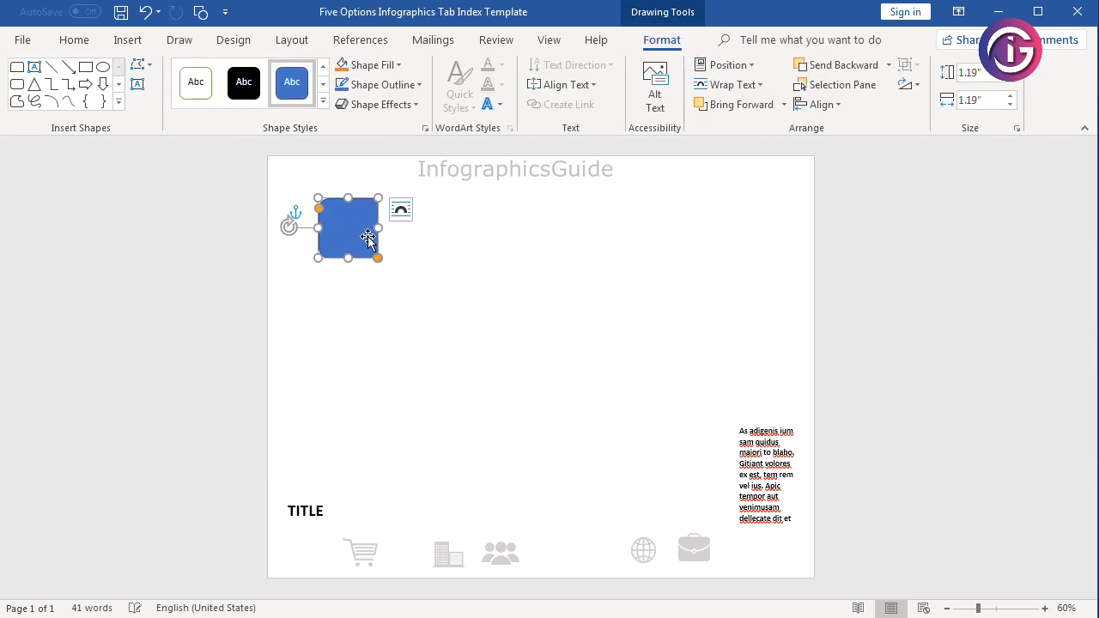
- Duplicate the rounded square, place the copy just to its right, and rotate the copy so its rounded corners face right
right_click(355, 232)
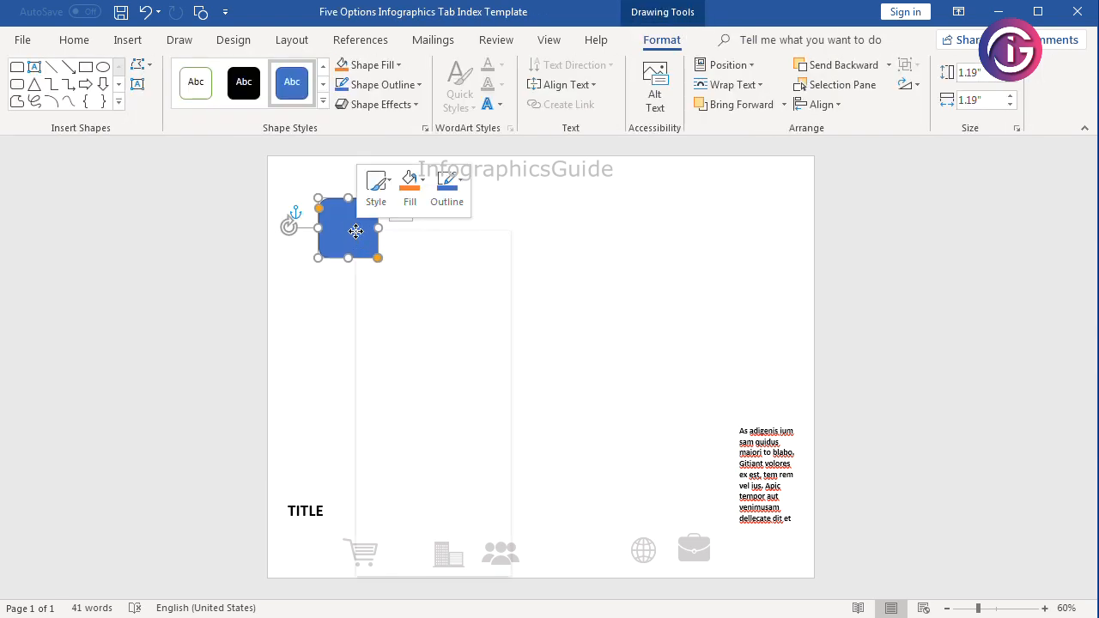
left_click(386, 263)
right_click(359, 230)
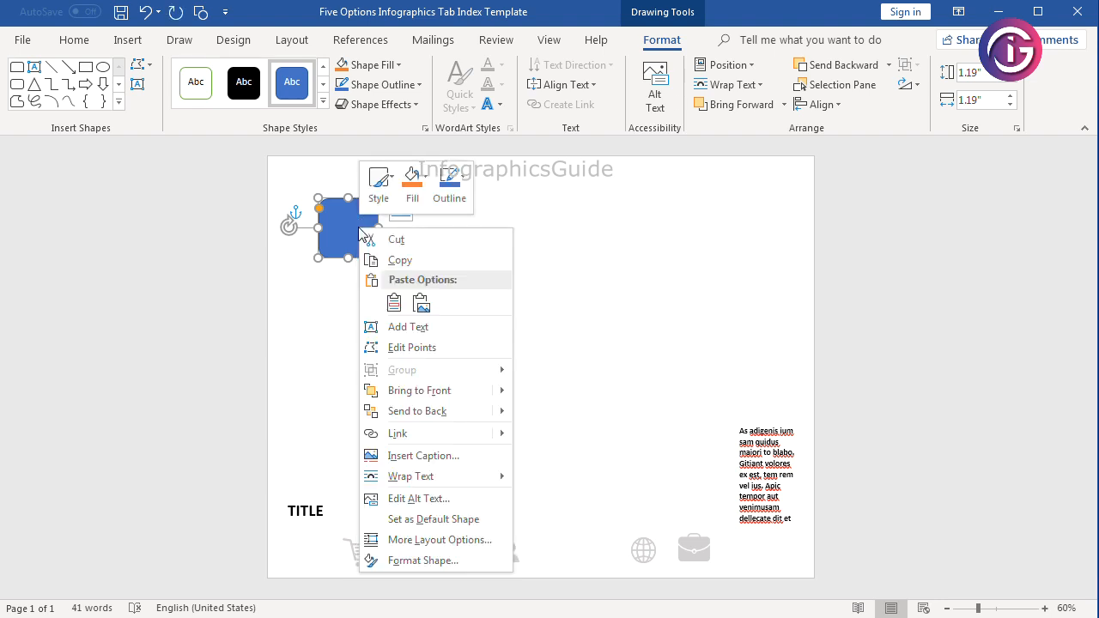
left_click(393, 303)
left_click_drag(364, 241, 427, 226)
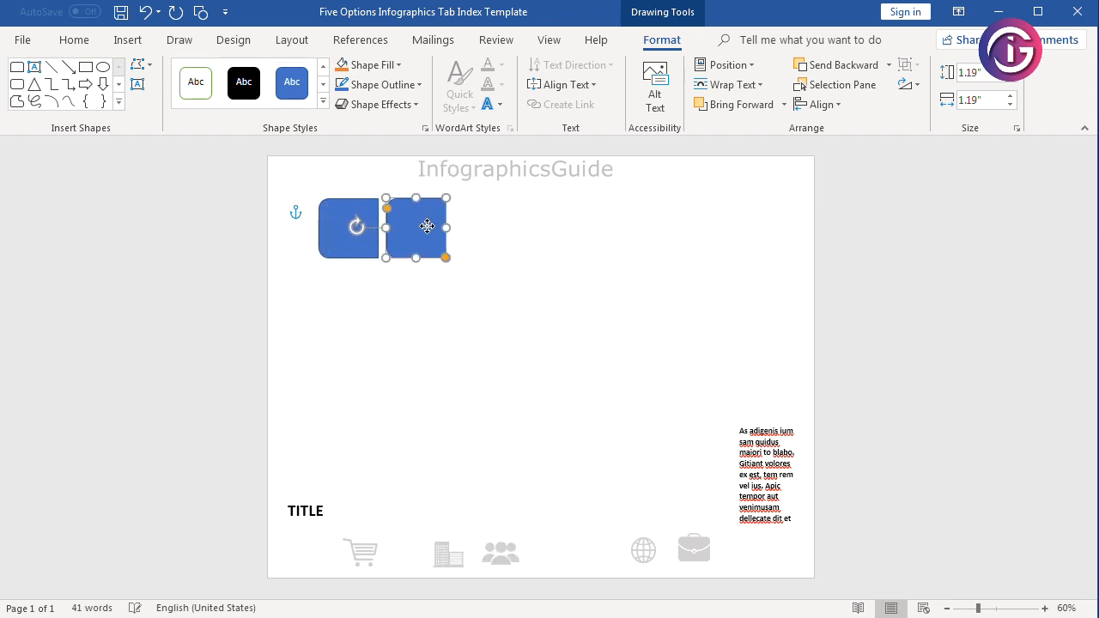
left_click_drag(358, 224, 478, 229)
left_click(527, 281)
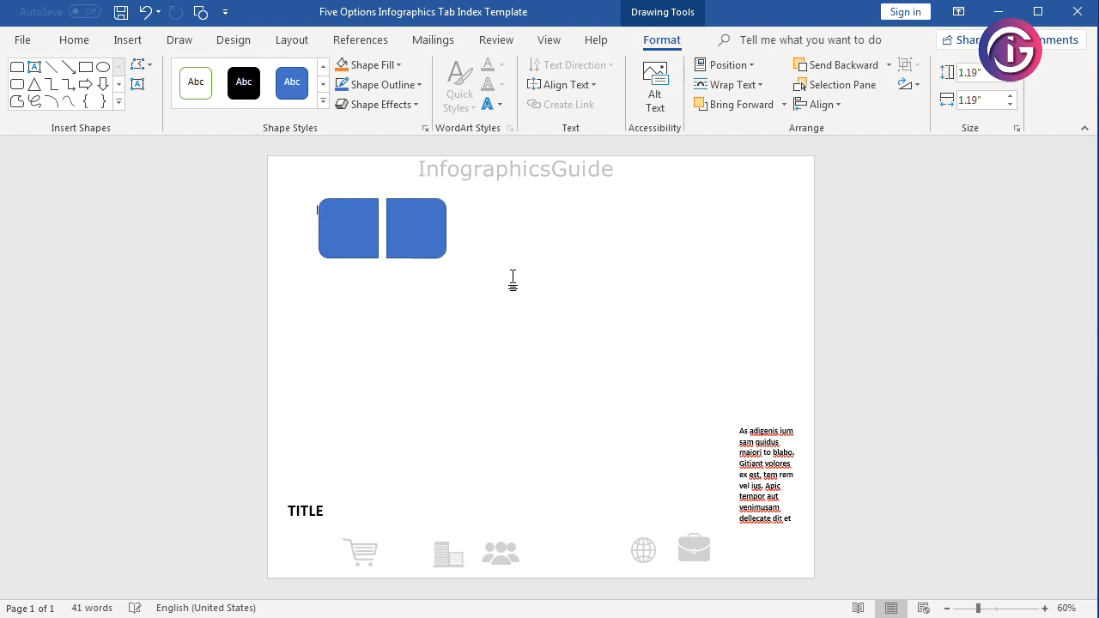
- Stretch the copy into a long bar reaching the page's right side, and widen the left square to about 1.33", leaving a narrow gap
left_click(424, 232)
mouse_move(642, 256)
left_mouse_down()
mouse_move(758, 257)
mouse_move(746, 256)
left_mouse_up()
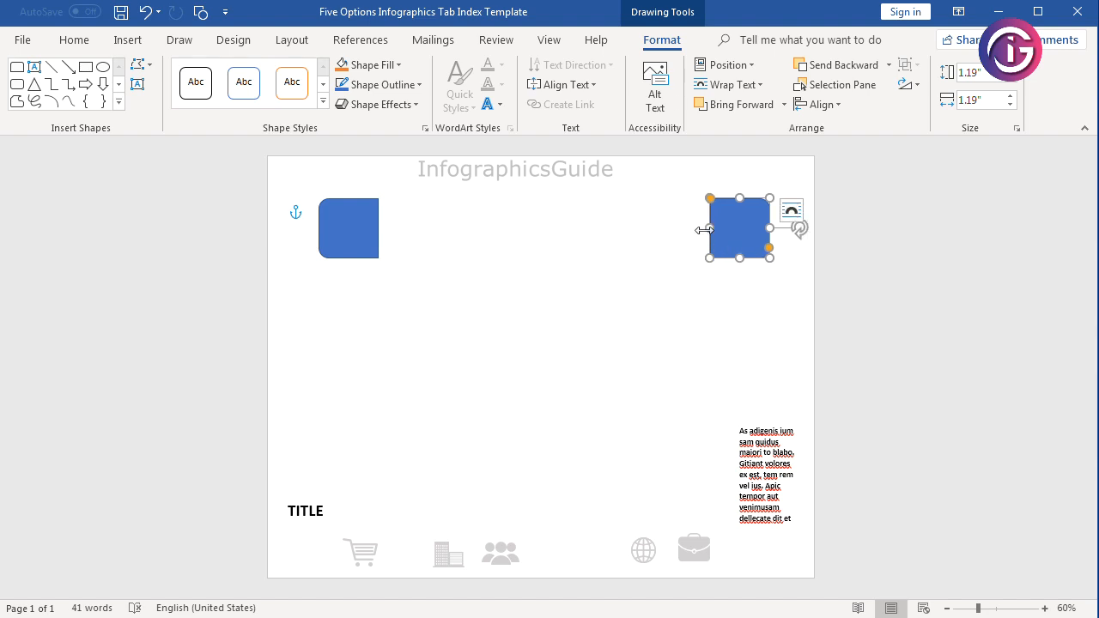
left_click_drag(706, 230, 391, 230)
left_click(353, 231)
left_click(478, 323)
left_click(420, 240)
left_click(352, 239, "shift")
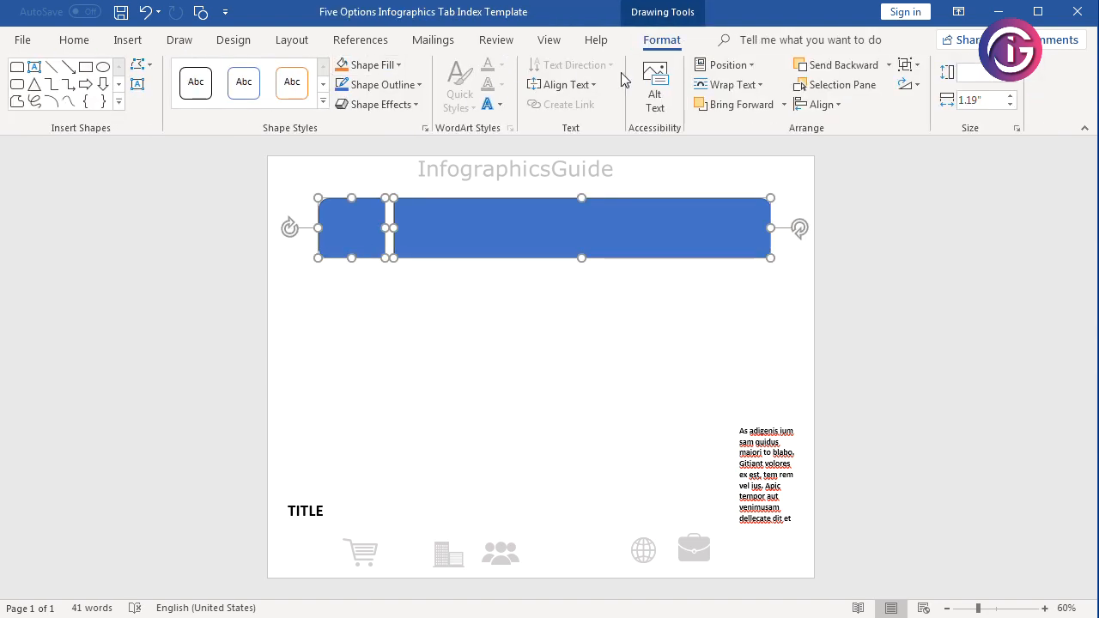
left_click(609, 278)
- Duplicate the left square and rotate the copy so its rounded corners face up
left_click(368, 237)
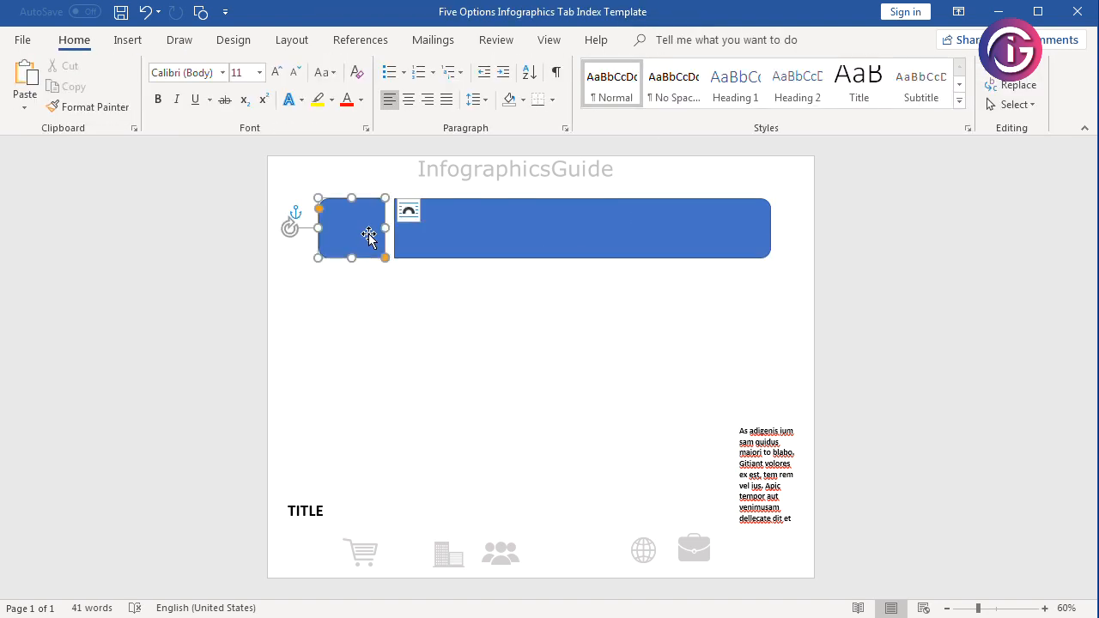
right_click(356, 230)
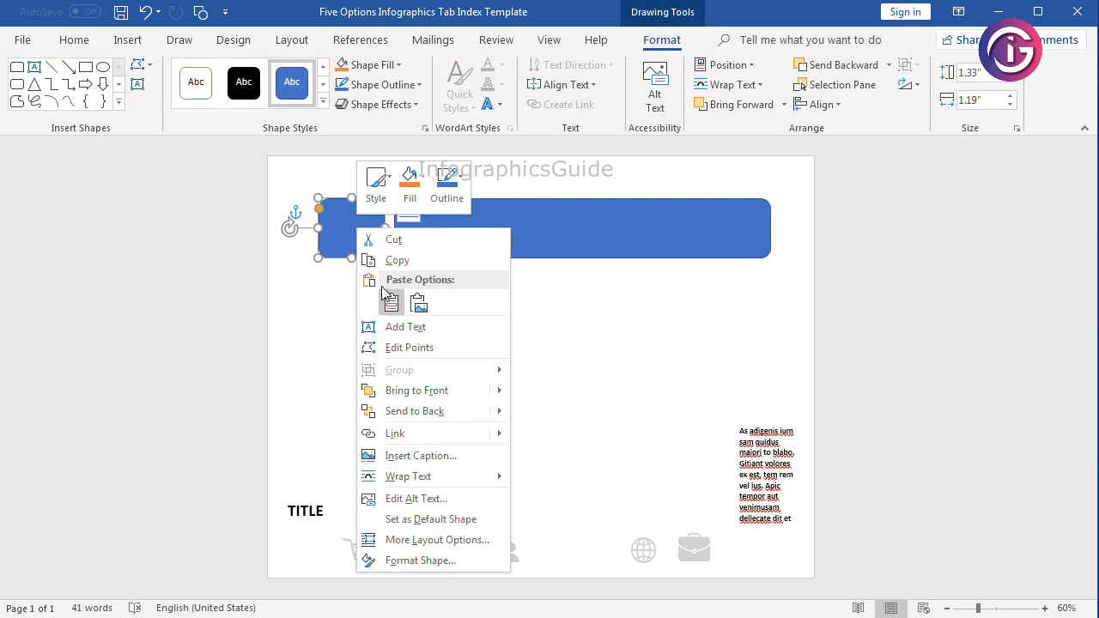
left_click(391, 261)
right_click(346, 232)
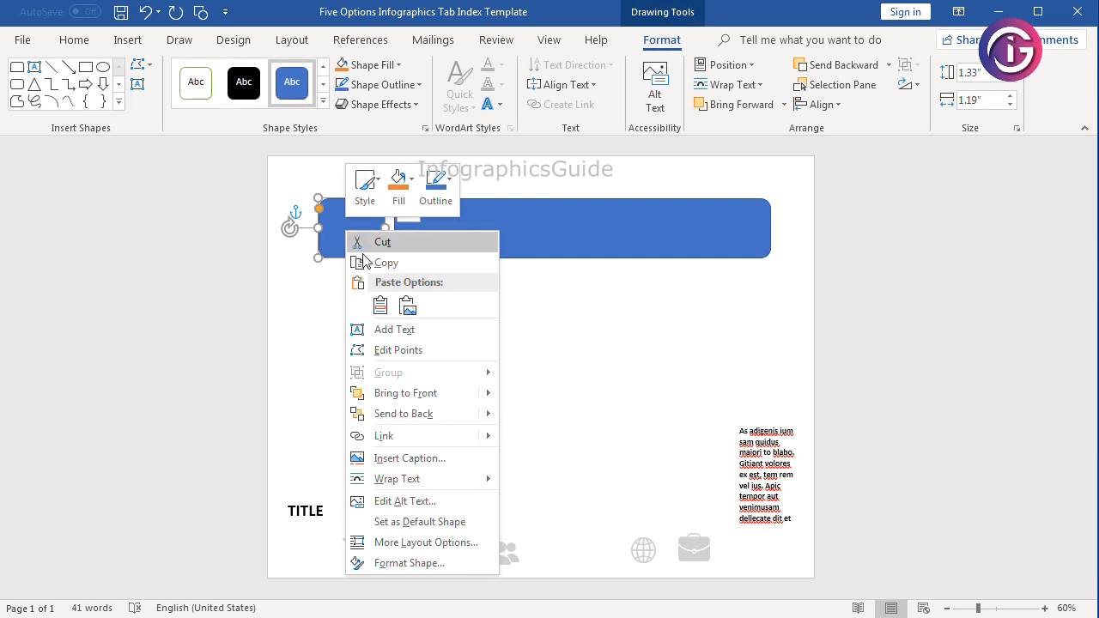
left_click(381, 306)
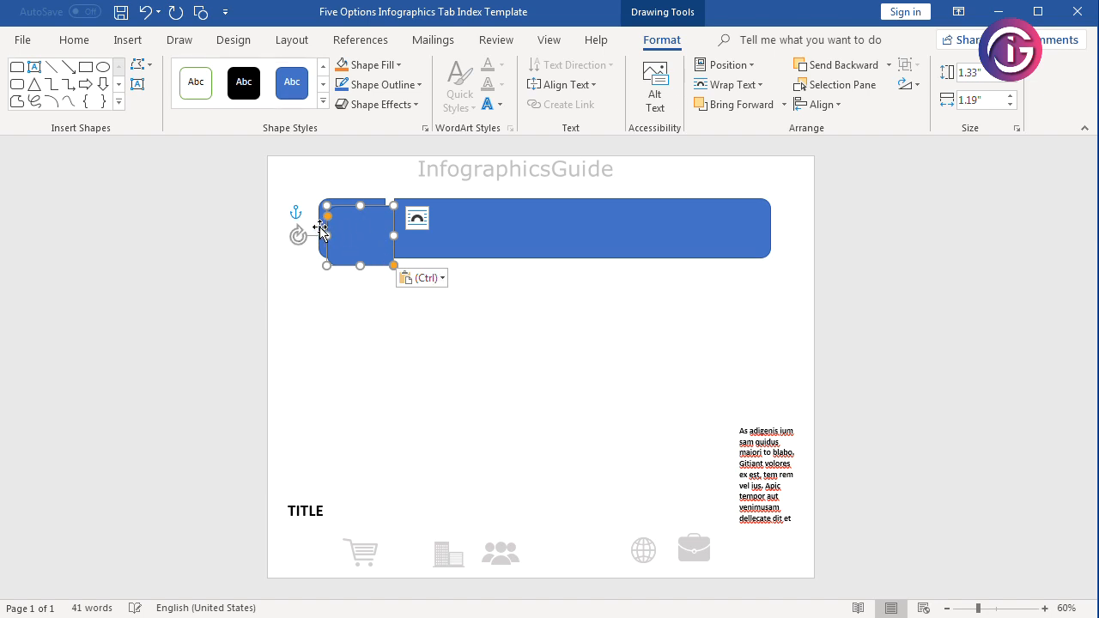
left_click_drag(297, 235, 363, 175)
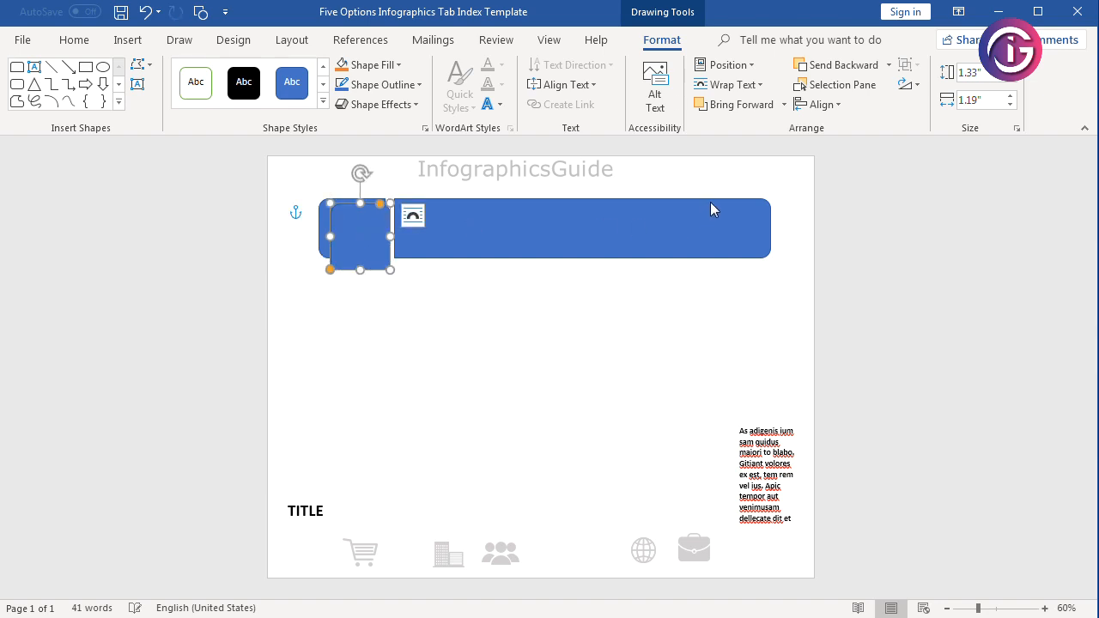
- Move the upright copy near the long bar's right end, widen it, and let its rounded top protrude above the bar as a tab
left_click(583, 326)
left_click(368, 237)
mouse_move(368, 237)
left_mouse_down()
mouse_move(692, 228)
mouse_move(716, 216)
mouse_move(647, 215)
left_mouse_up()
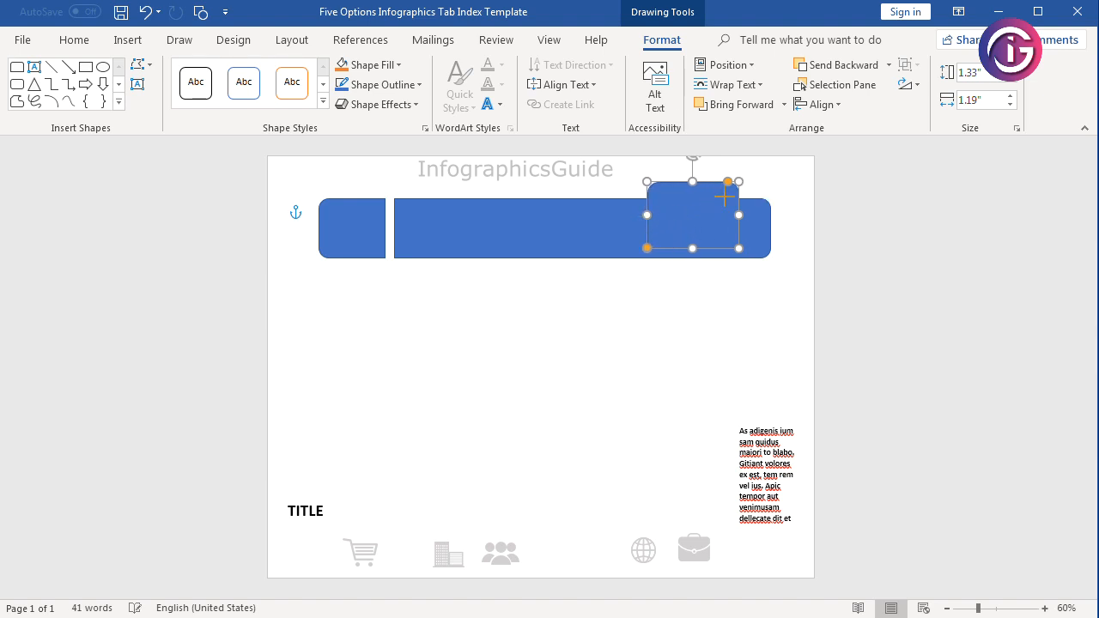
left_click(729, 302)
- Remove the fill and outline from the tab, the long bar and the left square together
left_click(694, 237)
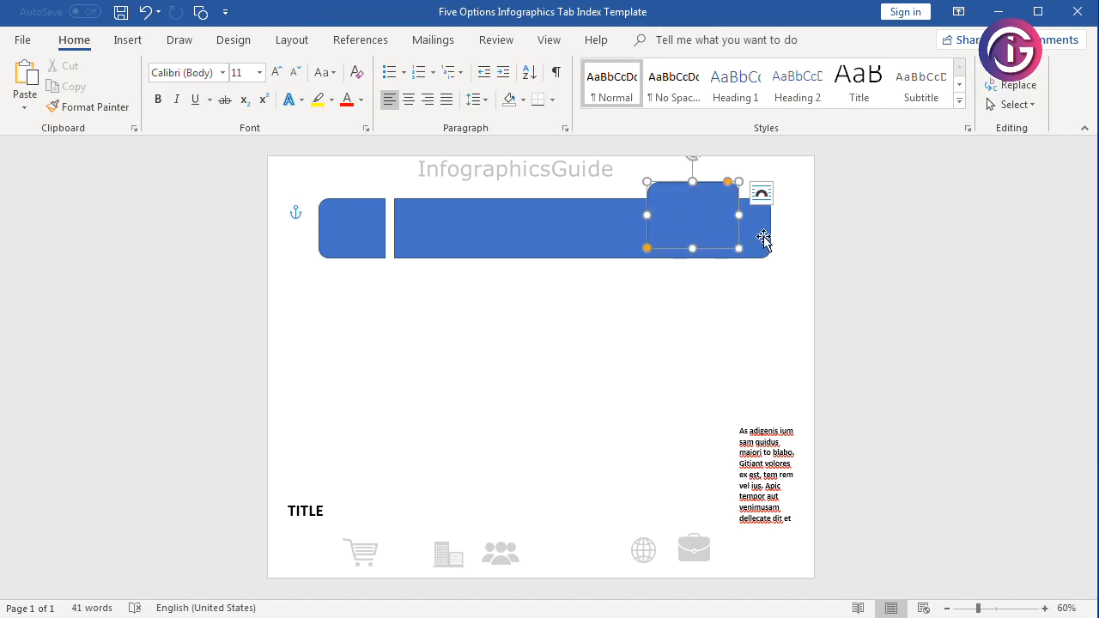
left_click(764, 240, "shift")
left_click(352, 240, "shift")
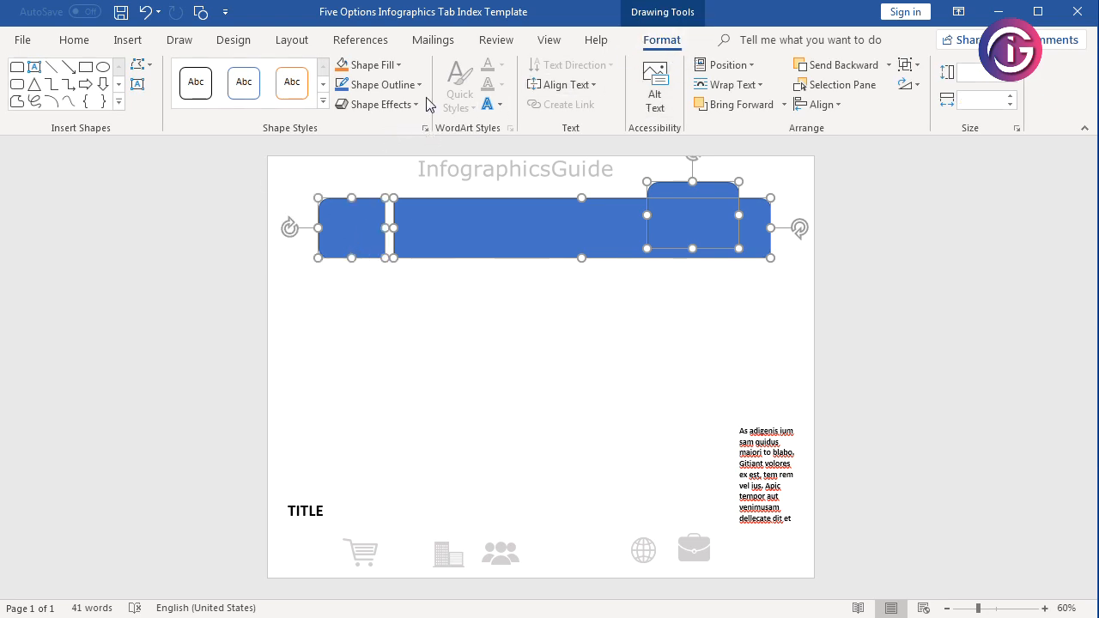
left_click(402, 65)
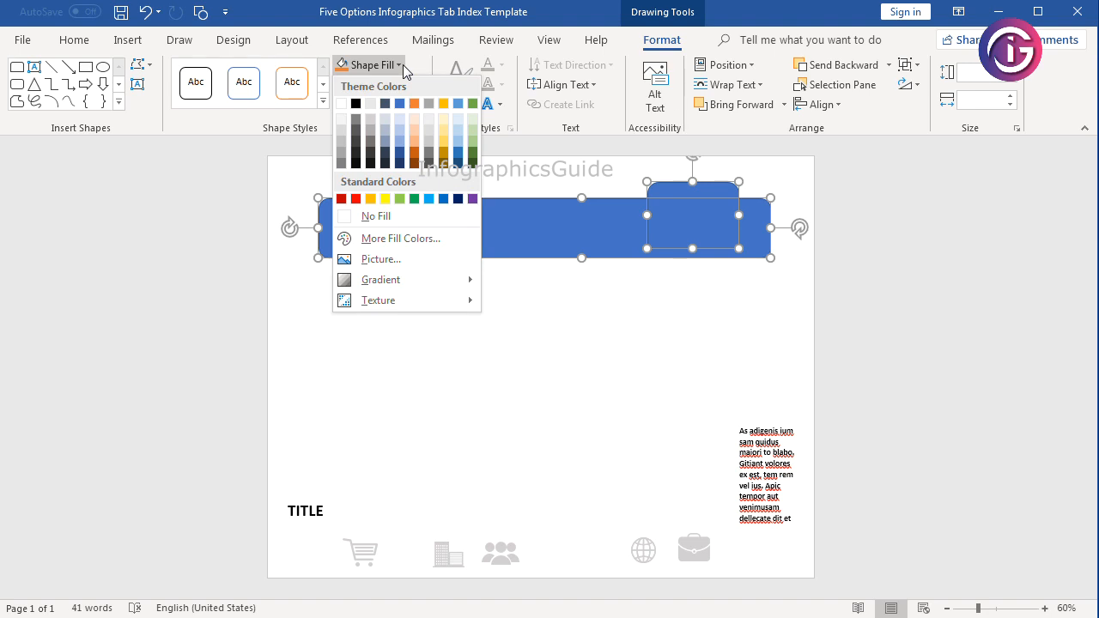
left_click(376, 215)
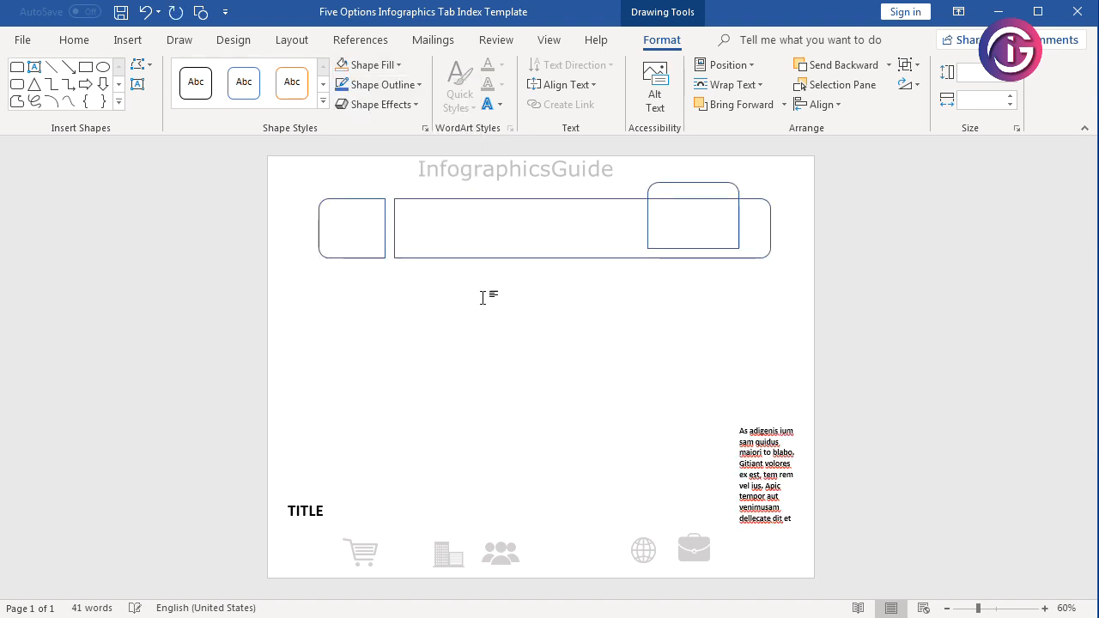
left_click(419, 85)
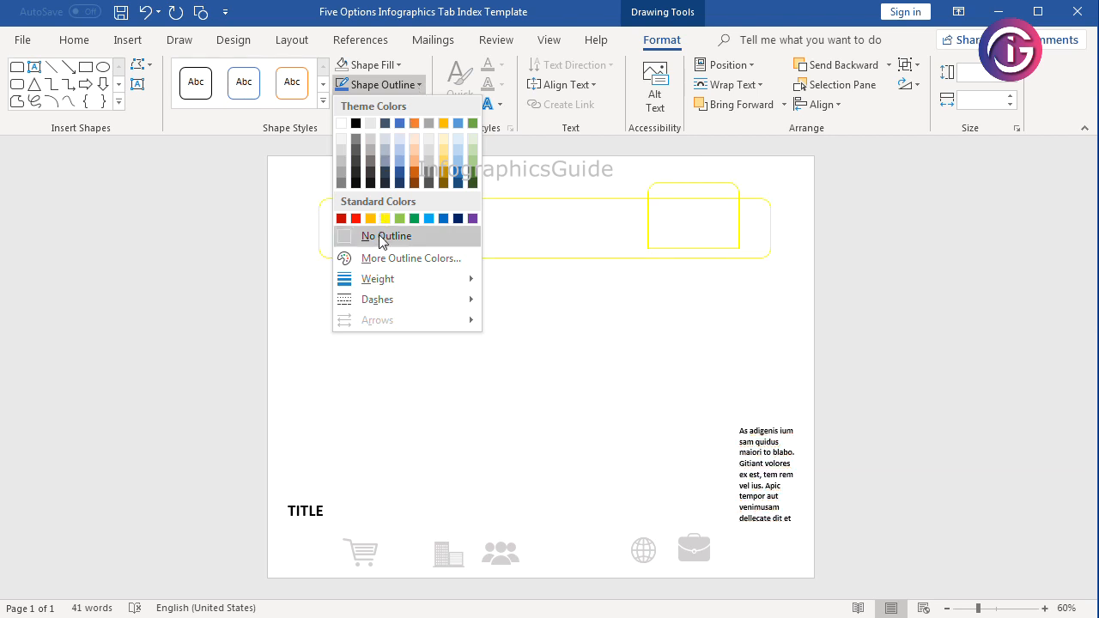
left_click(379, 236)
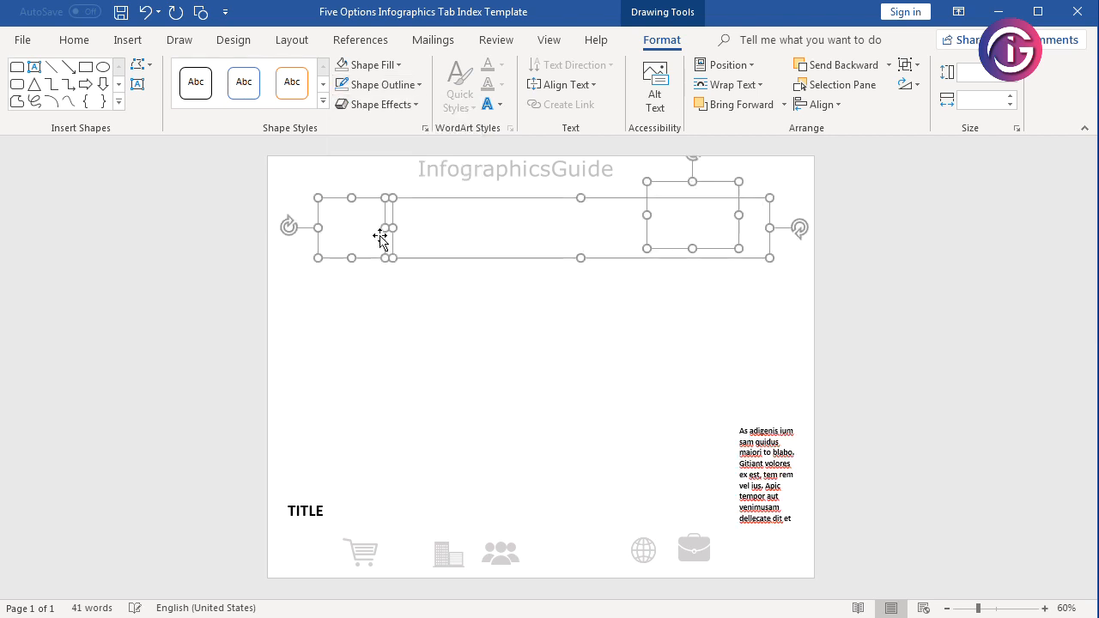
- Fill all three shapes with the standard Light Blue colour
left_click(401, 65)
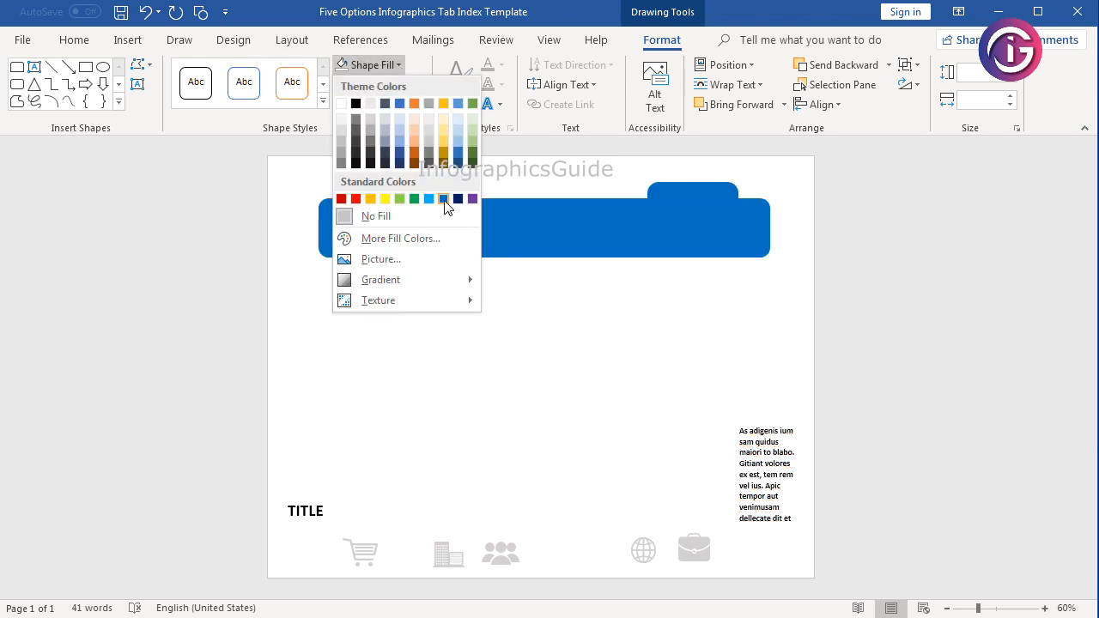
left_click(429, 199)
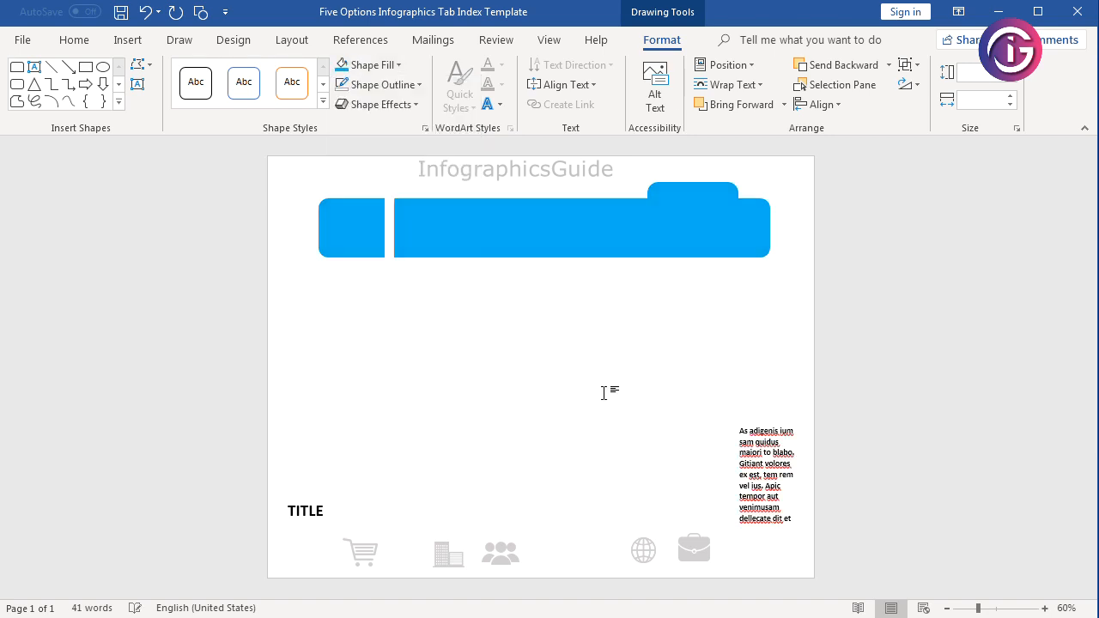
left_click(598, 393)
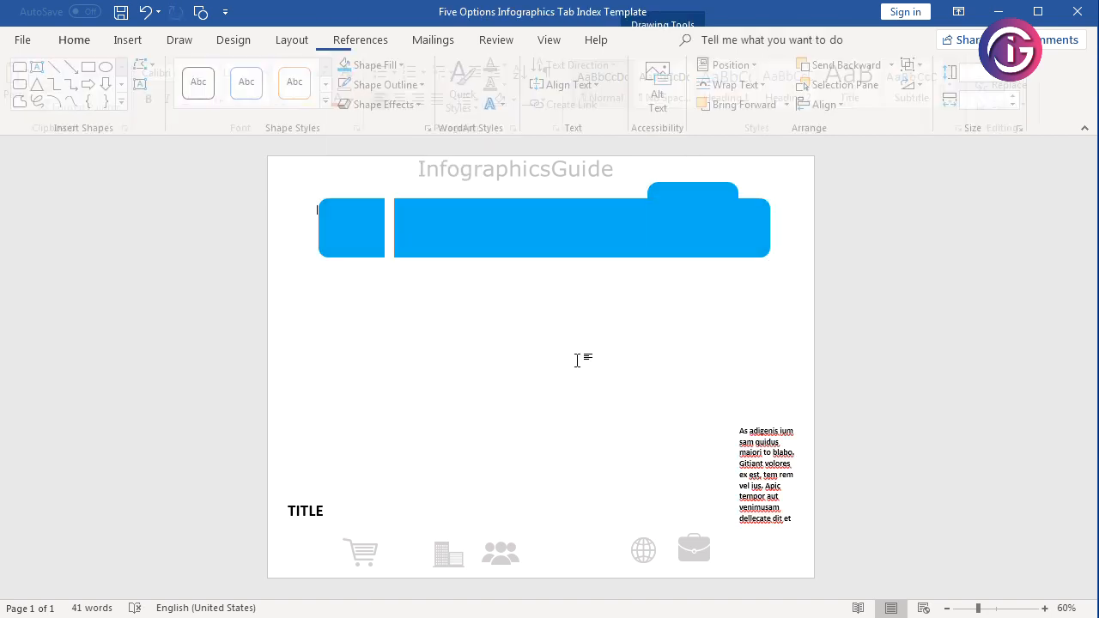
left_click(693, 195)
left_click(473, 274)
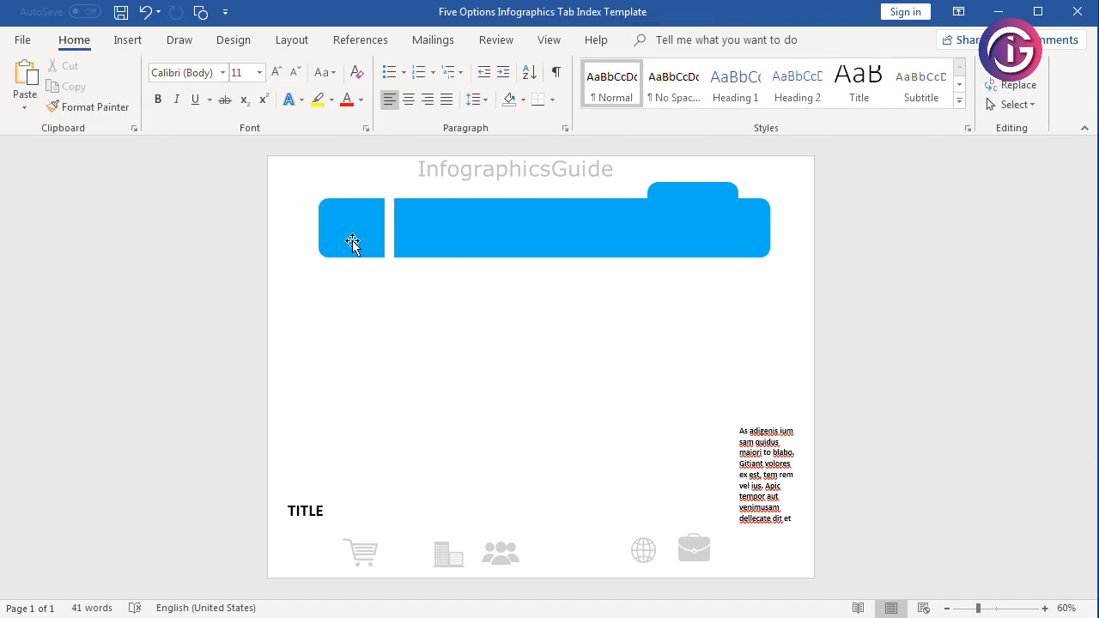
- Fill the left square with the darker standard Blue colour
left_click(352, 240)
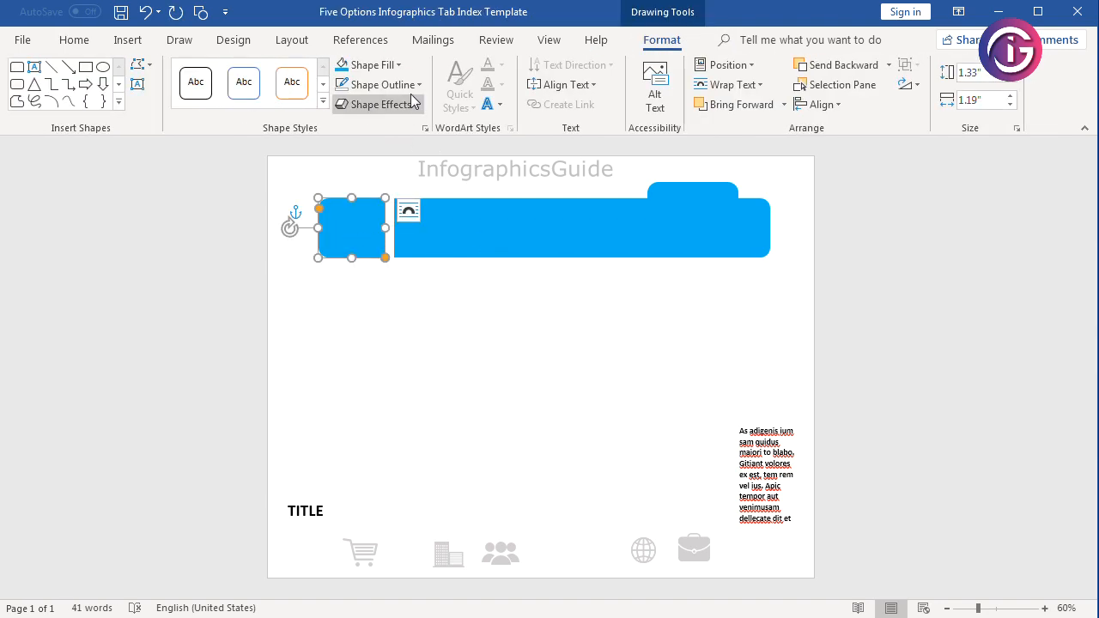
left_click(399, 65)
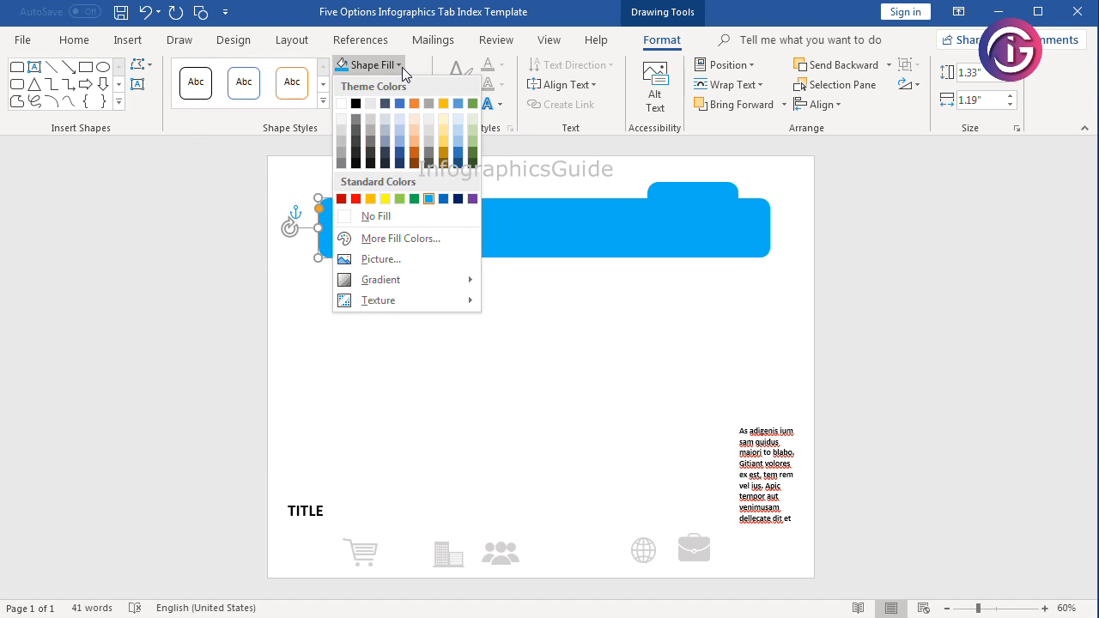
left_click(443, 198)
left_click(652, 419)
- Nudge the tab slightly upward and group it with the long bar
left_click(698, 198)
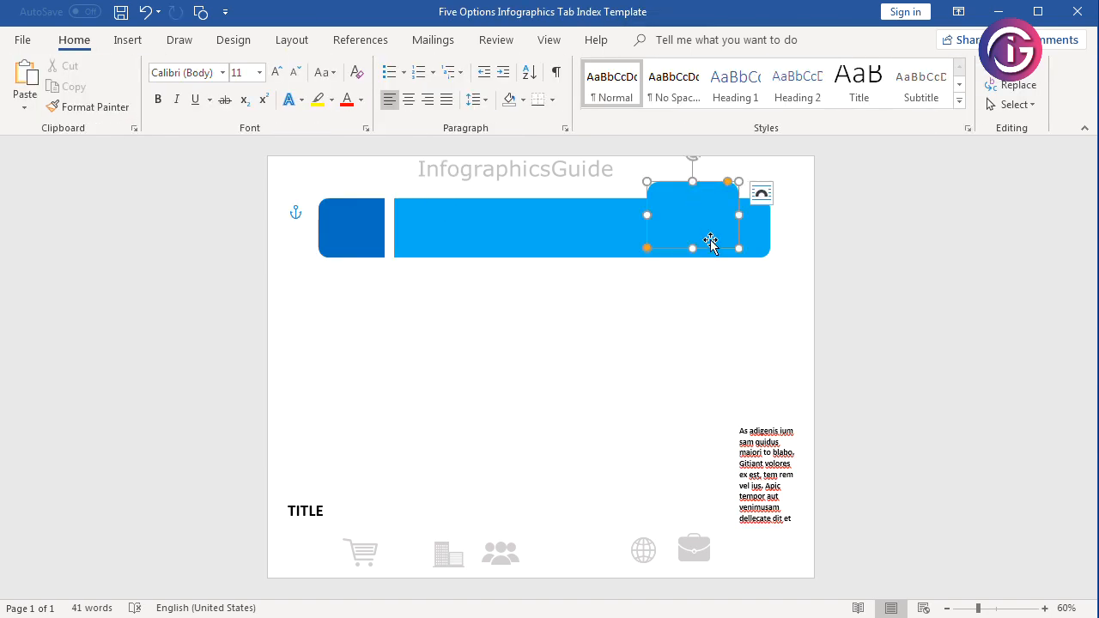
left_click(479, 223, "shift")
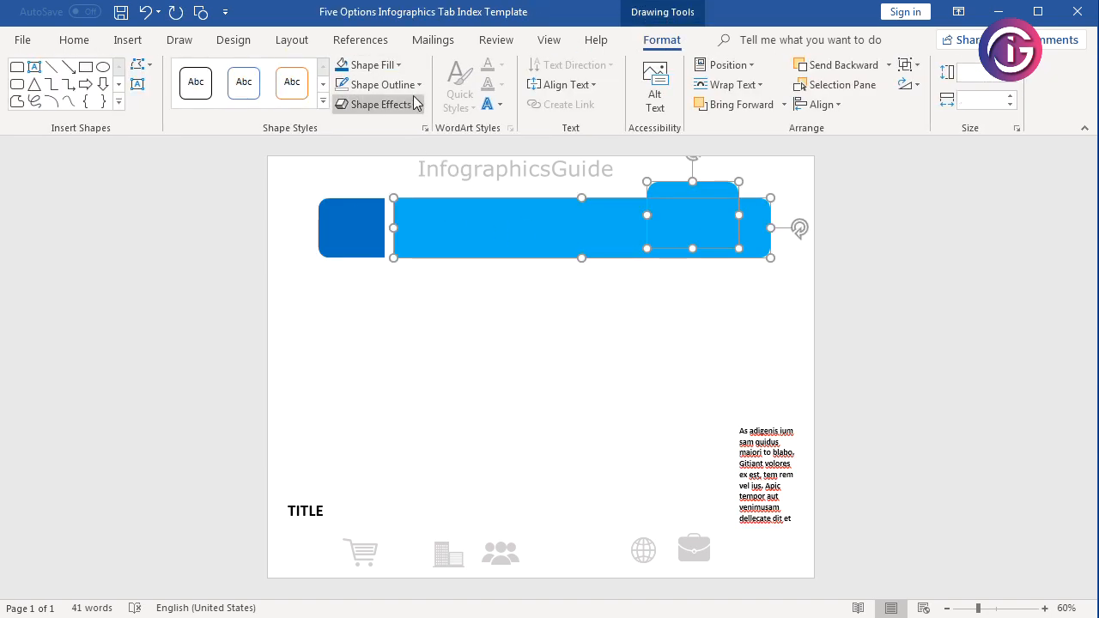
left_click(915, 67)
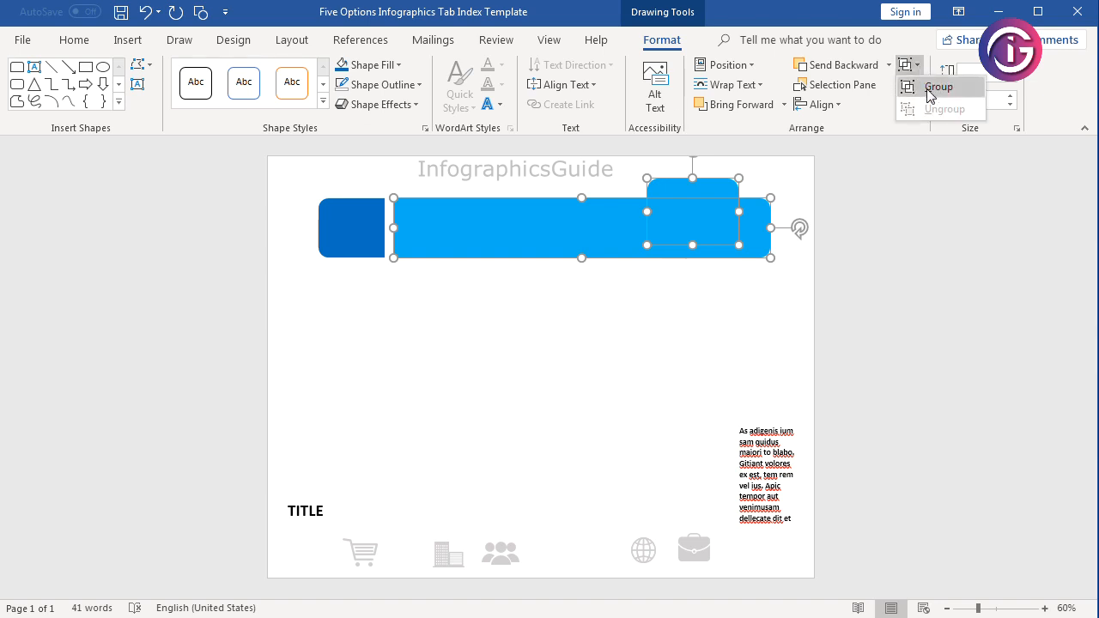
left_click(929, 94)
left_click(203, 344)
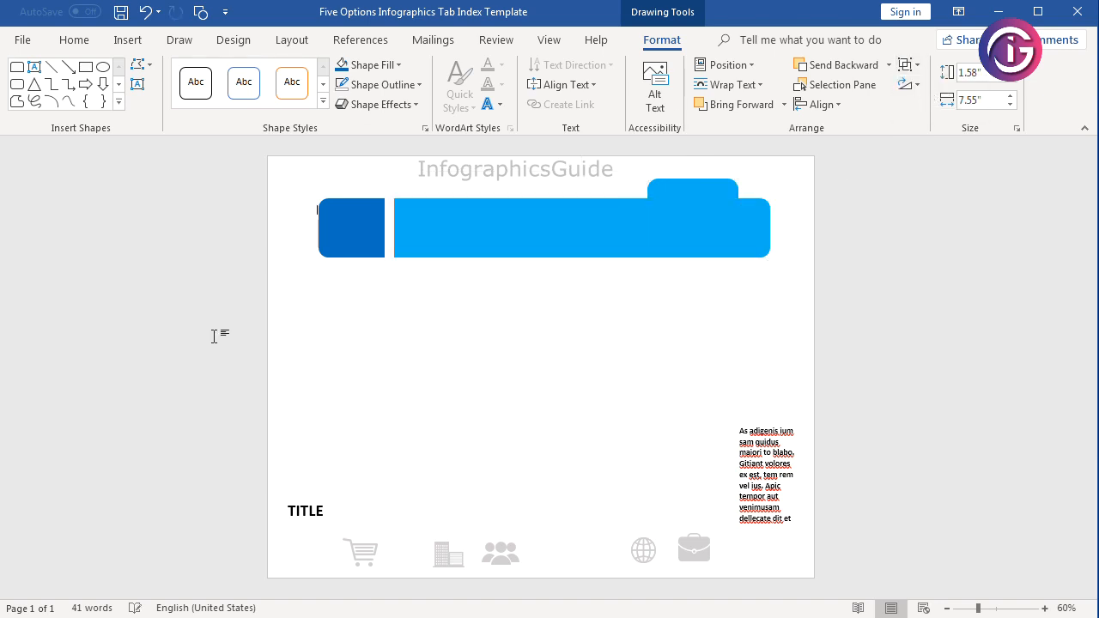
left_click(609, 233)
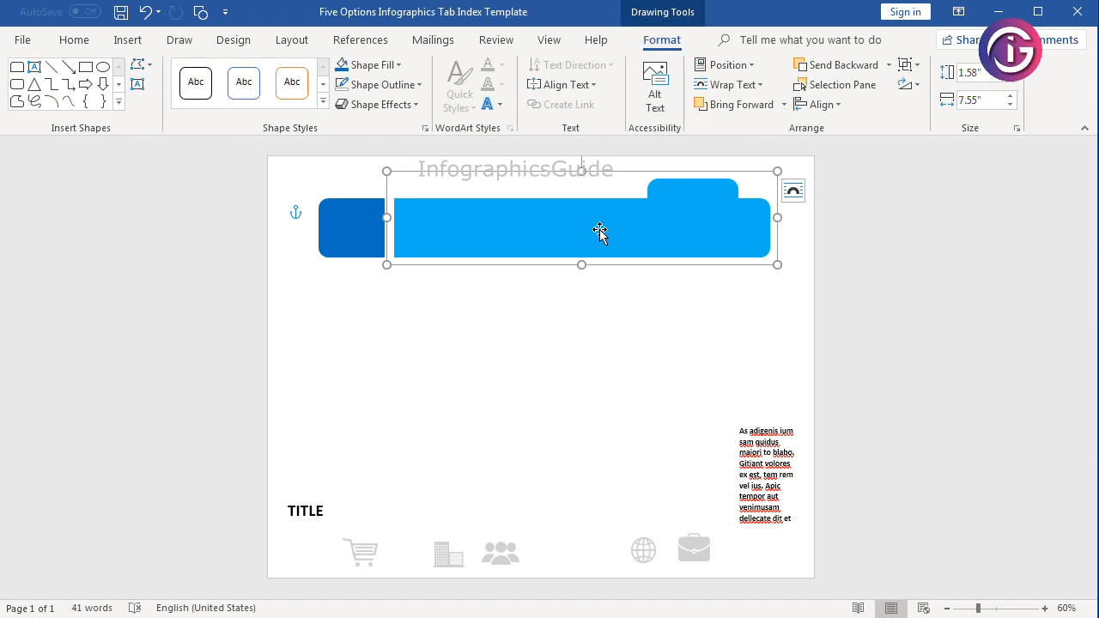
left_click(332, 219)
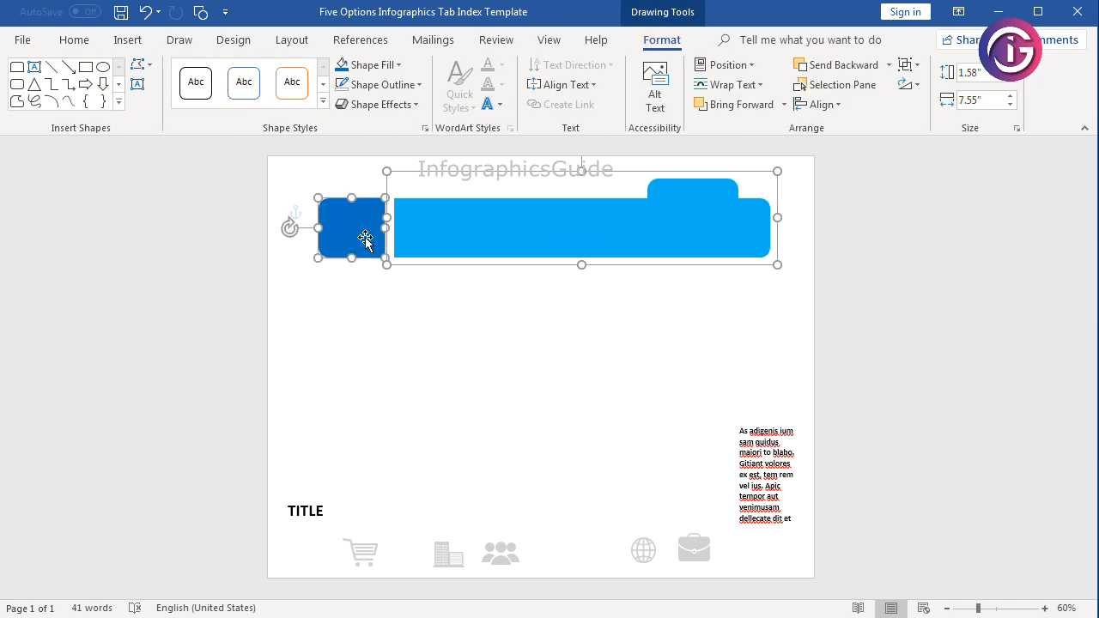
left_click(515, 324)
- Move the grey people icon onto the dark blue square and bring it to the front
left_click_drag(504, 563, 355, 232)
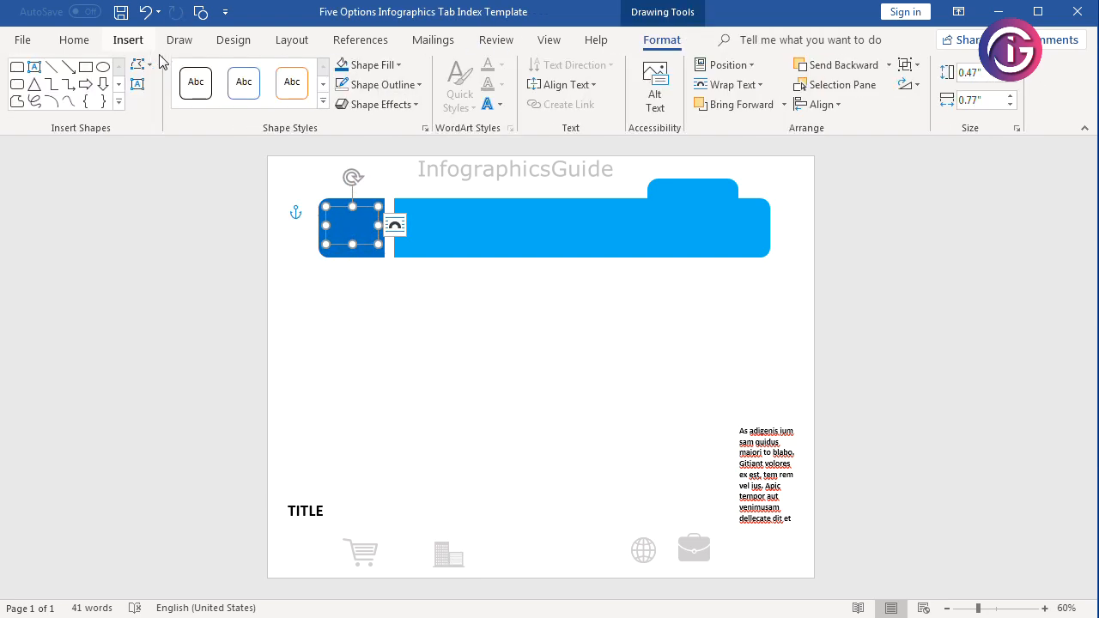
left_click(889, 67)
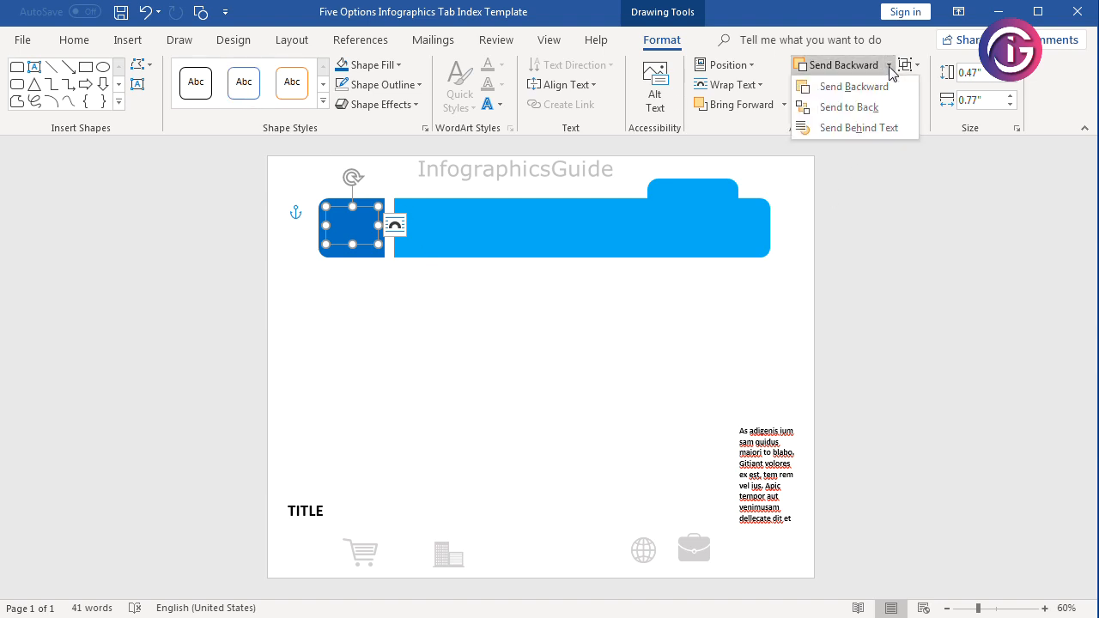
left_click(782, 104)
left_click(762, 148)
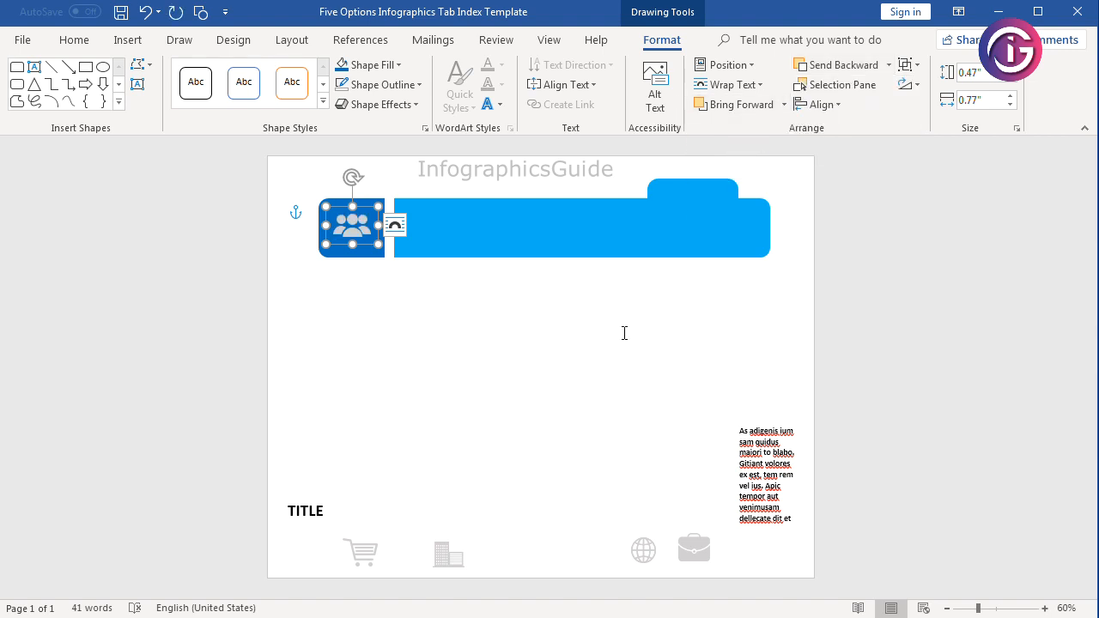
- Fill the people icon on the dark blue square with white
left_click(400, 65)
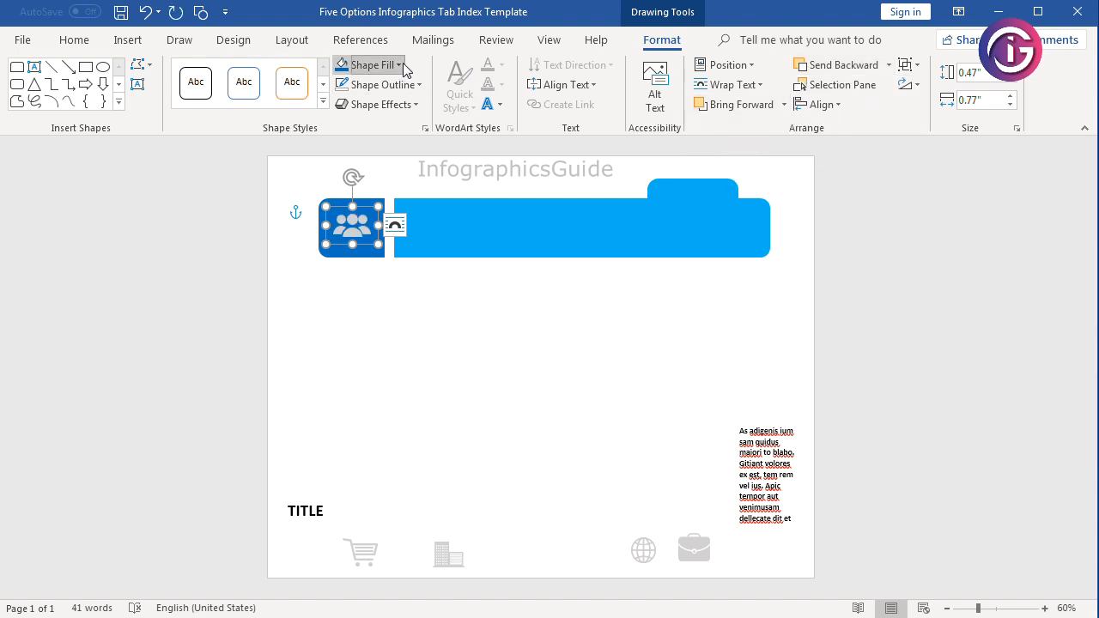
left_click(341, 103)
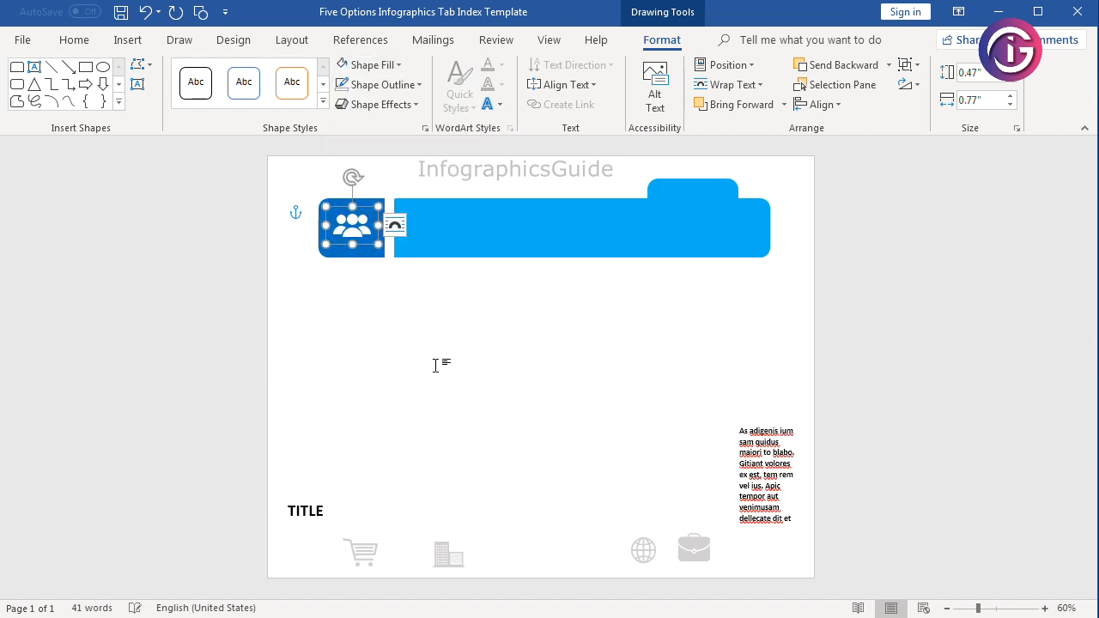
left_click(460, 370)
- Move the sample paragraph's text box onto the long light blue bar and try to bring it in front
left_click(687, 191)
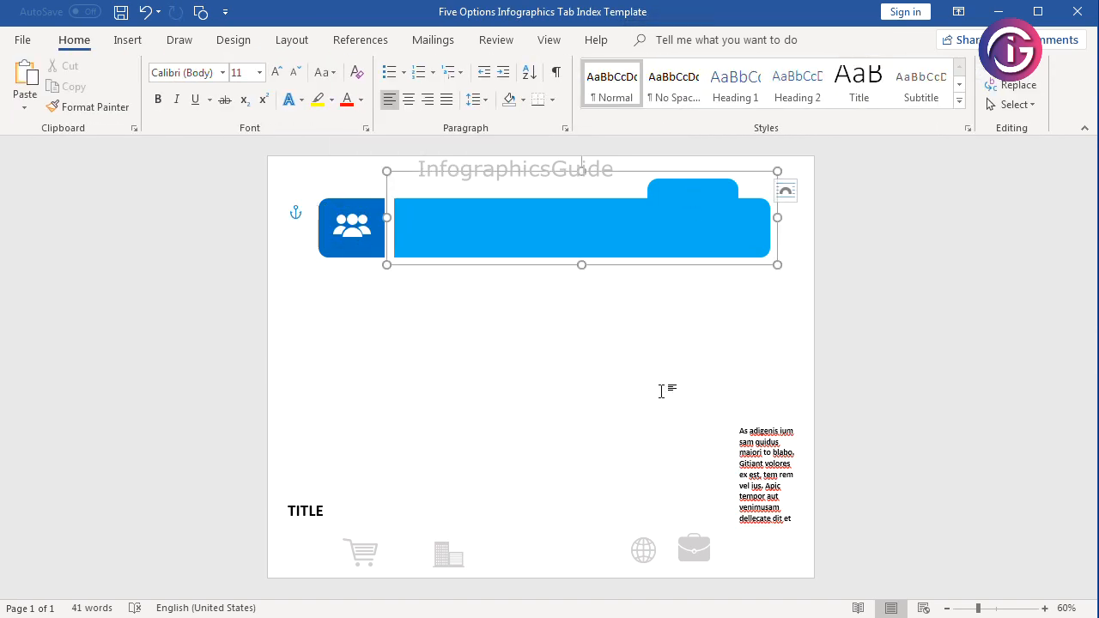
left_click(767, 439)
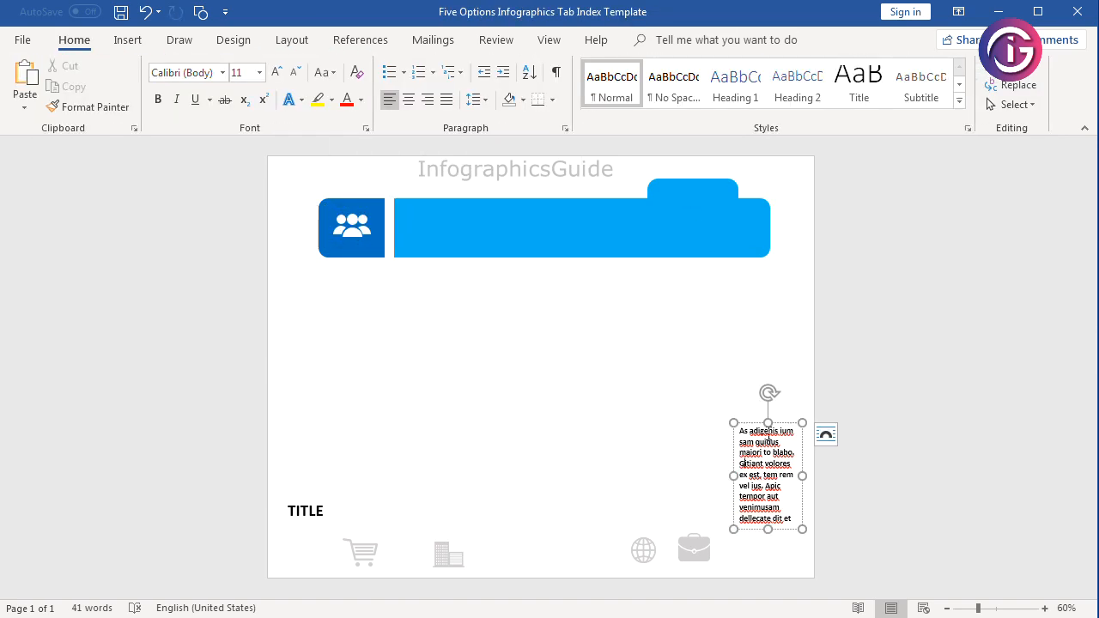
left_click(783, 427)
left_click_drag(784, 426, 465, 214)
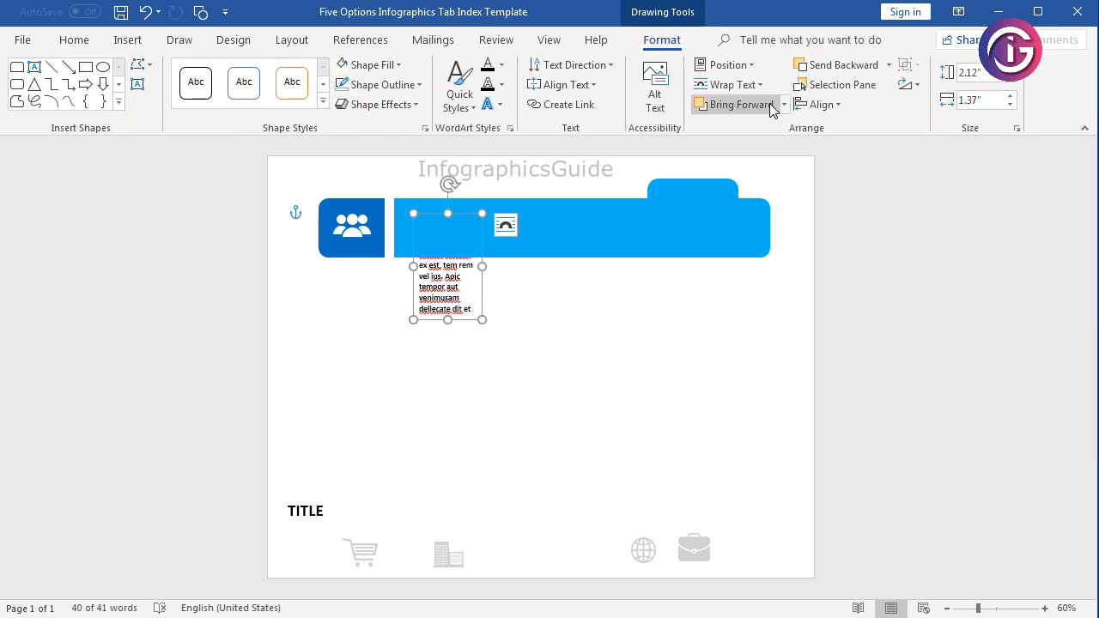
left_click(784, 104)
left_click(776, 169)
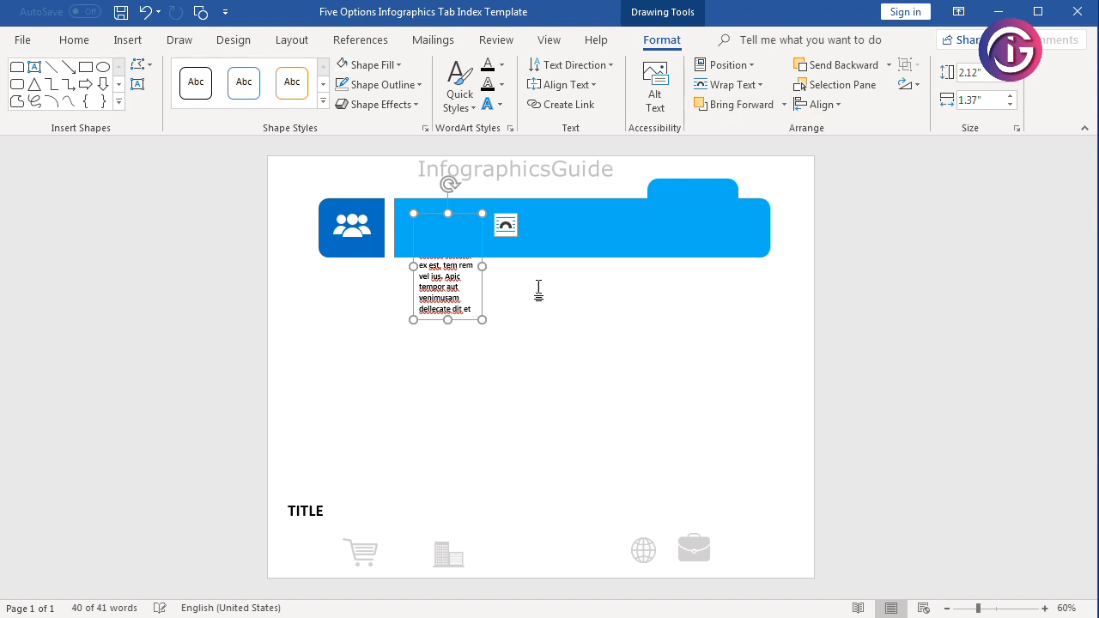
- Widen the sample text box to about 6.52" across the bar and bring it to the front
left_click_drag(481, 266, 738, 266)
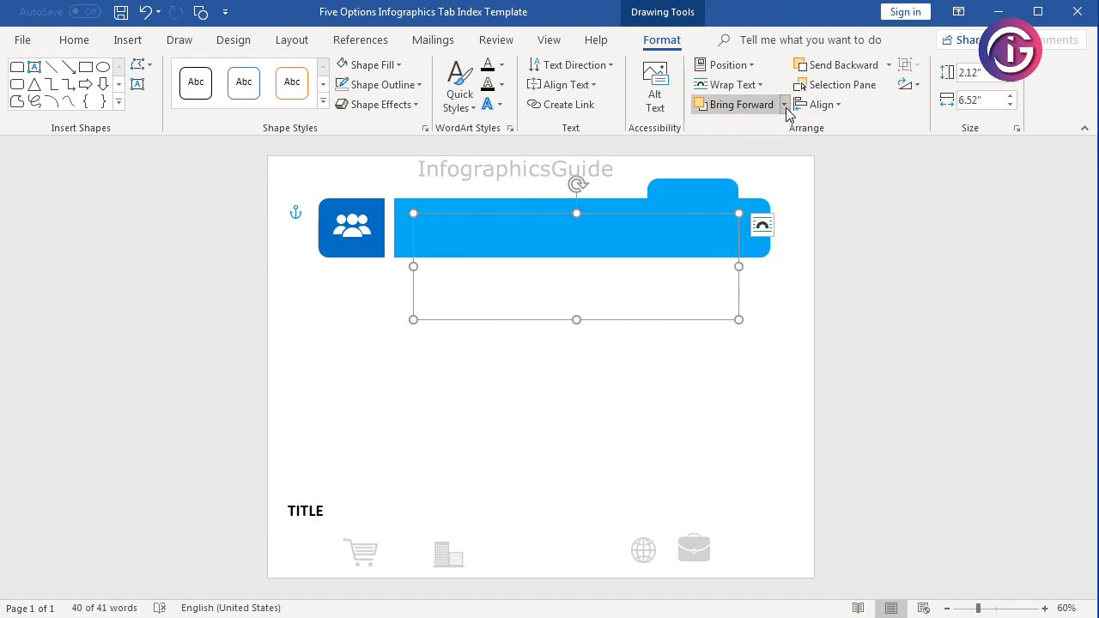
left_click(784, 104)
left_click(768, 149)
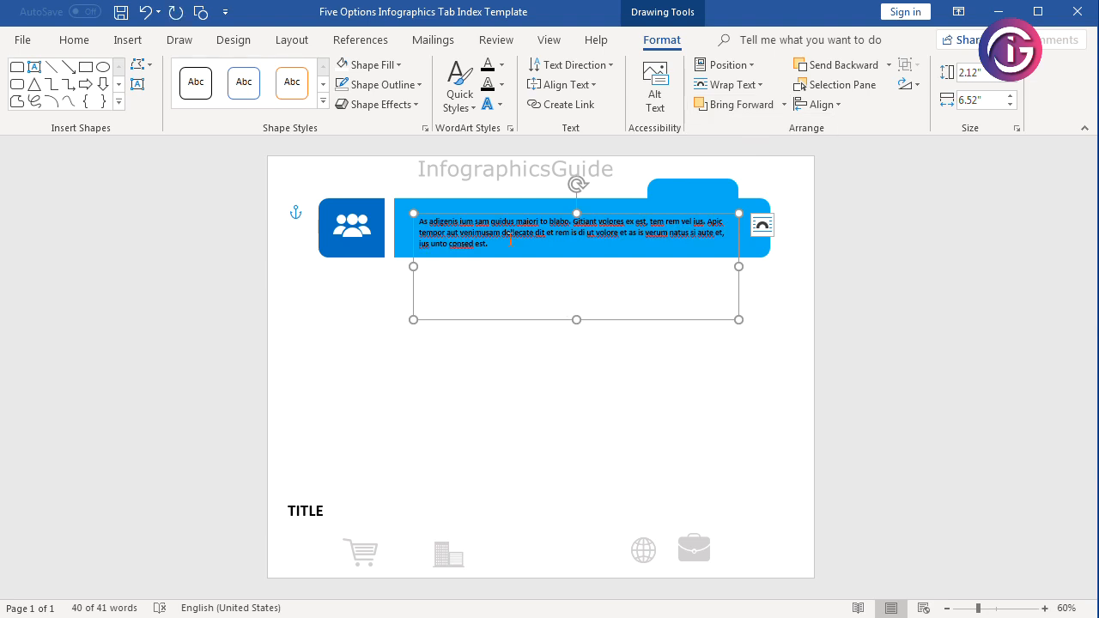
- Set all the text in the sample text box to white at font size 16
key("ctrl+a")
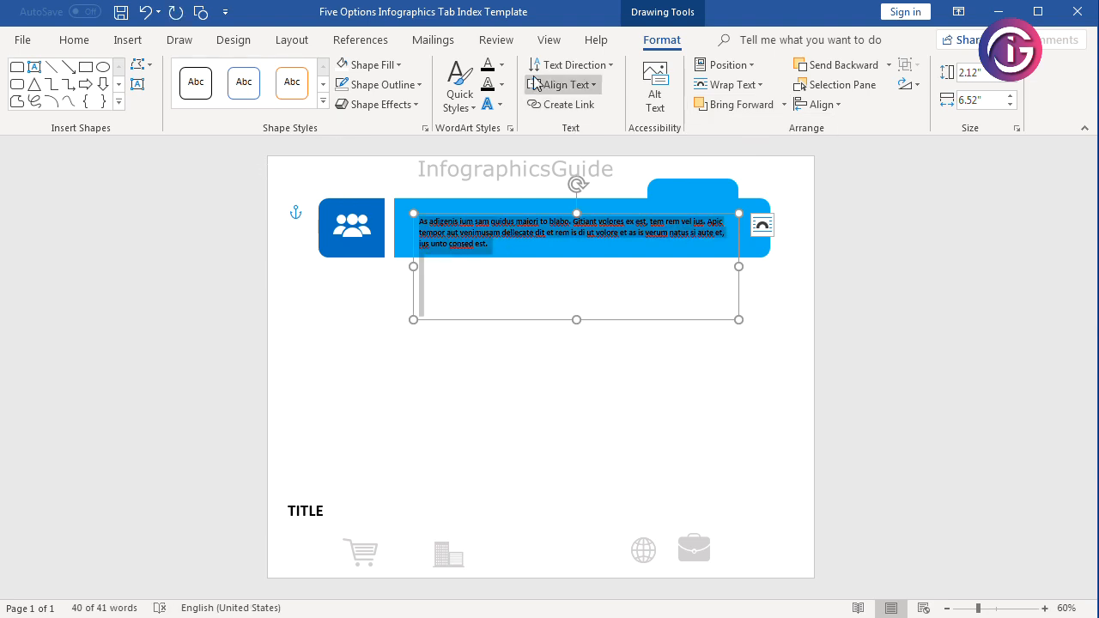
left_click(503, 66)
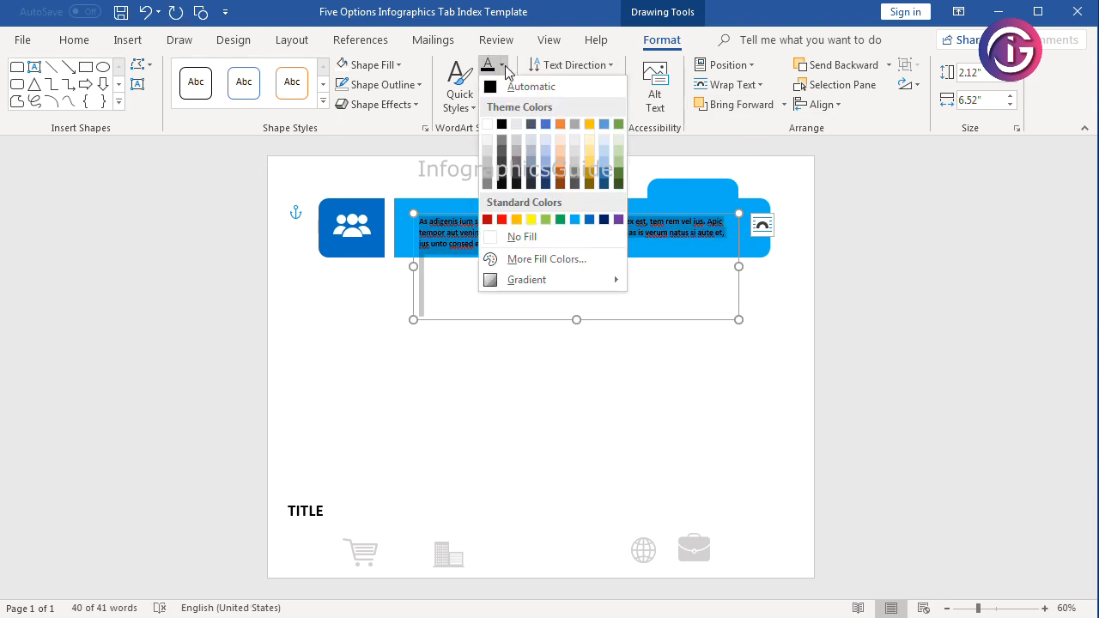
left_click(487, 124)
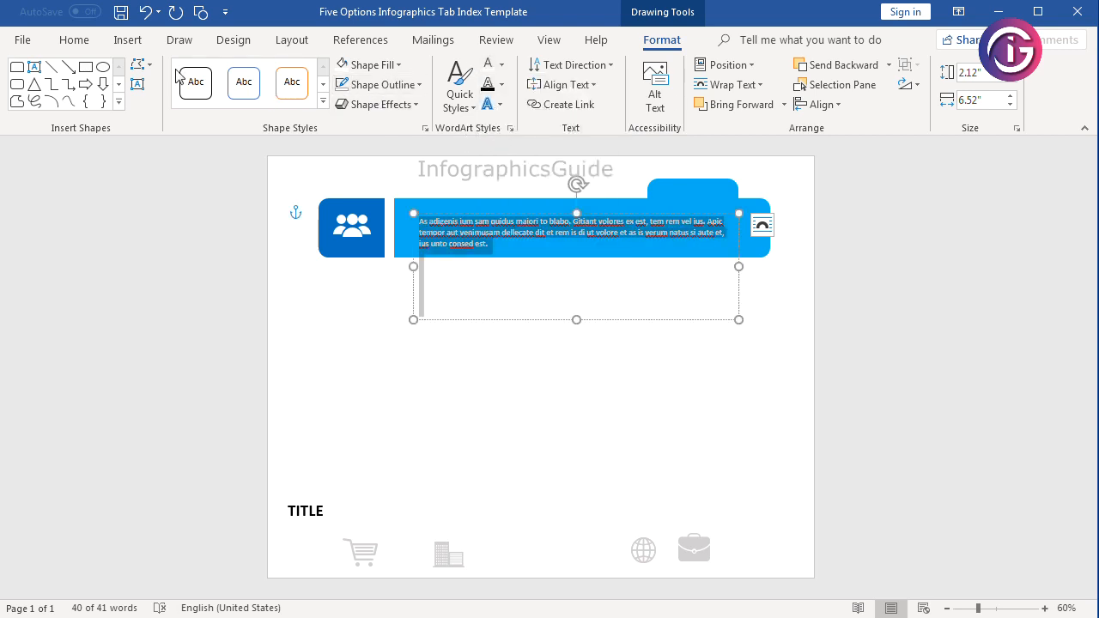
left_click(65, 45)
left_click(261, 73)
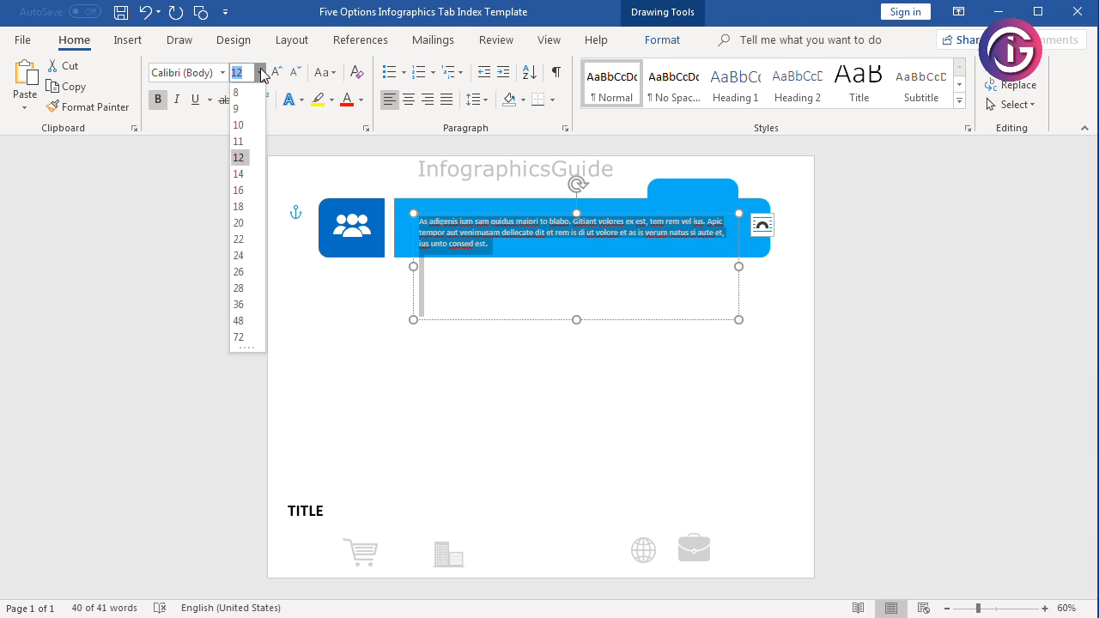
left_click(238, 190)
- Shift the text box slightly up and left on the bar and shorten it to end at the bar's bottom edge
left_click(558, 213)
left_click_drag(558, 214, 552, 202)
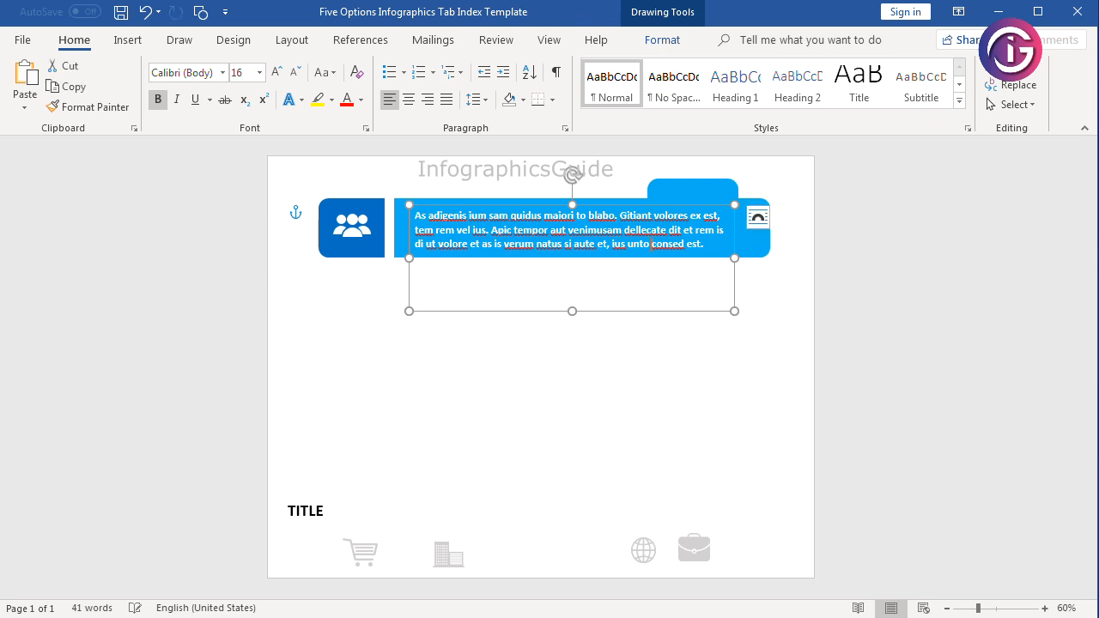
left_click(723, 243)
key("ctrl+z")
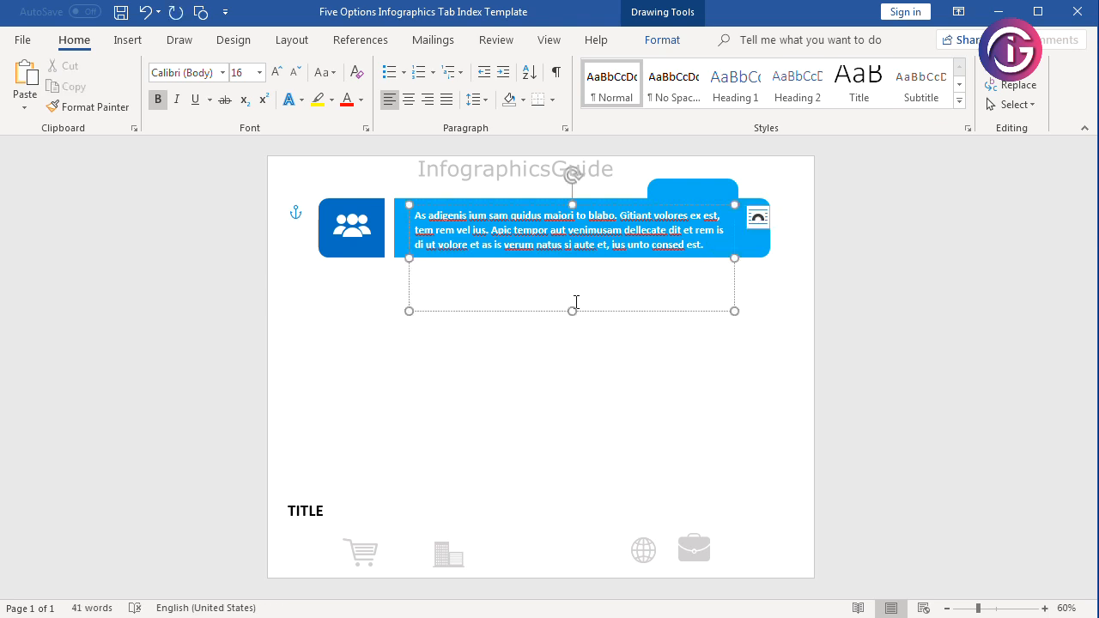
left_click_drag(573, 311, 585, 260)
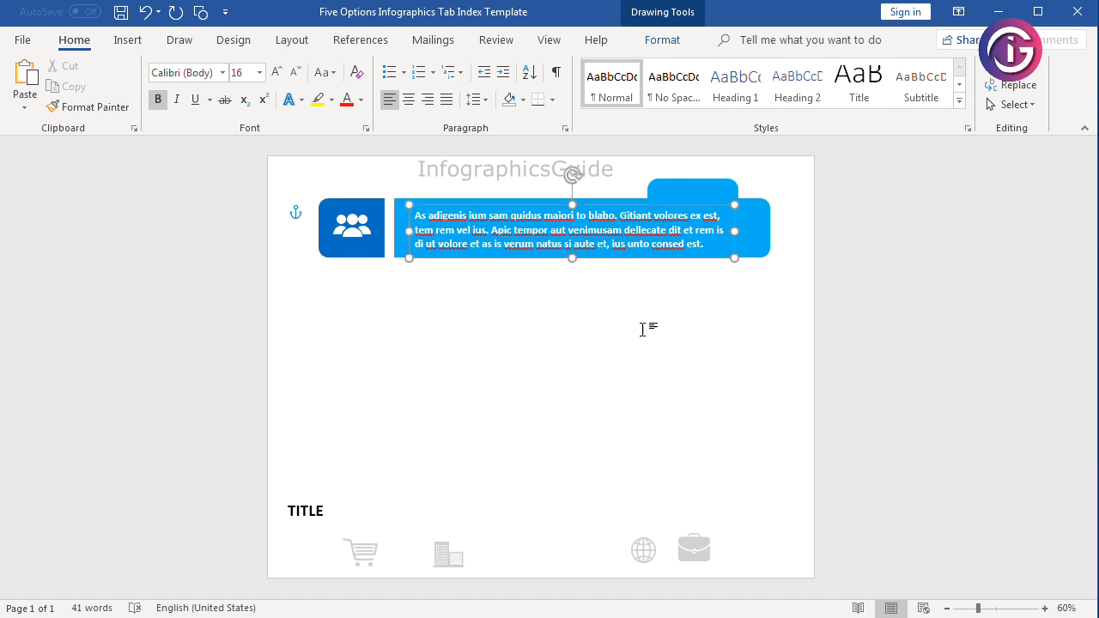
- Ungroup the tab from the long light blue bar
left_click(758, 221)
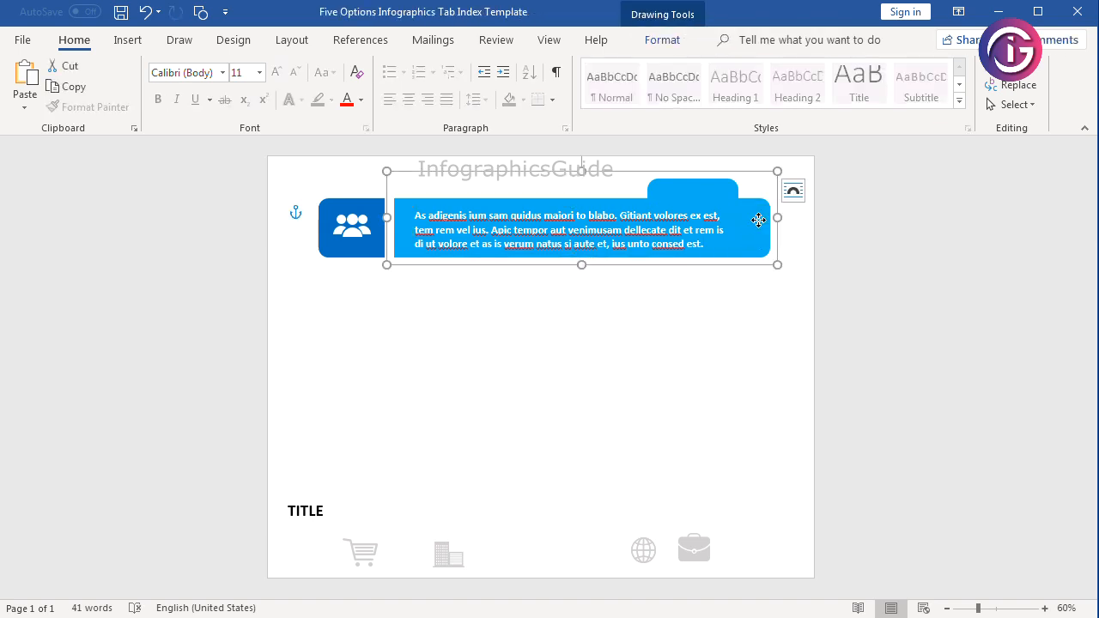
right_click(758, 220)
mouse_move(802, 318)
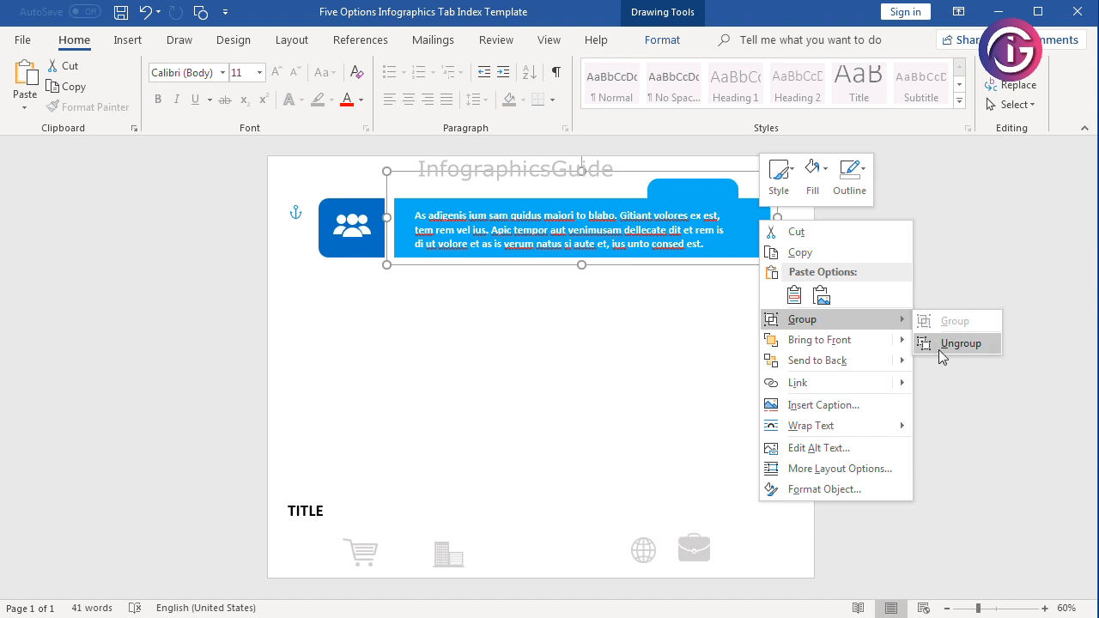
left_click(939, 351)
left_click(718, 366)
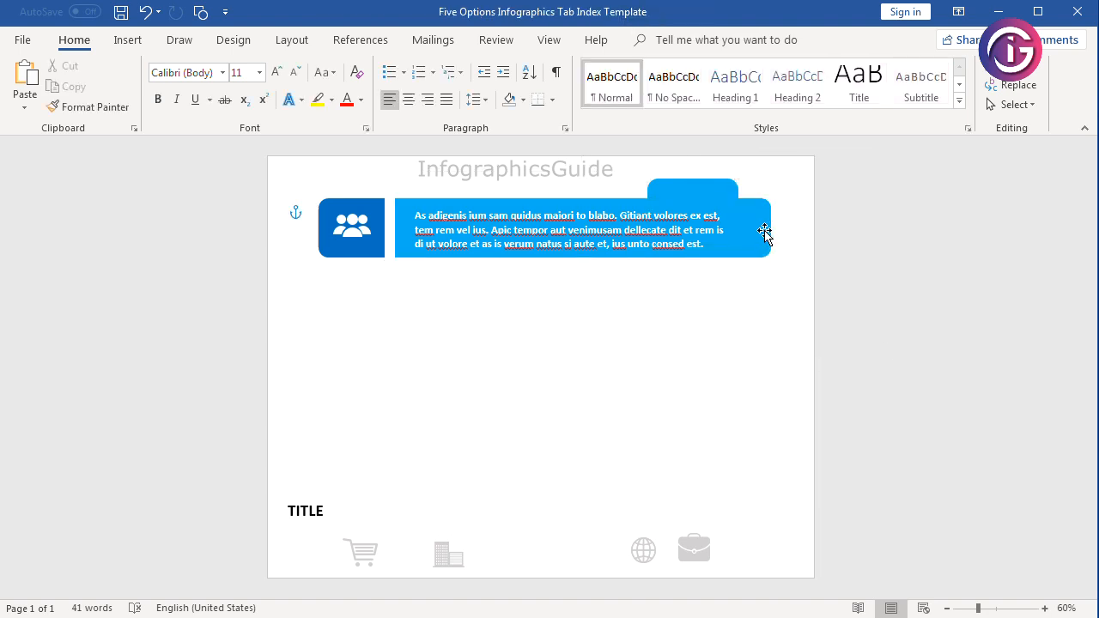
- Apply an inner shadow along the bottom edge of the long light blue bar
left_click(764, 231)
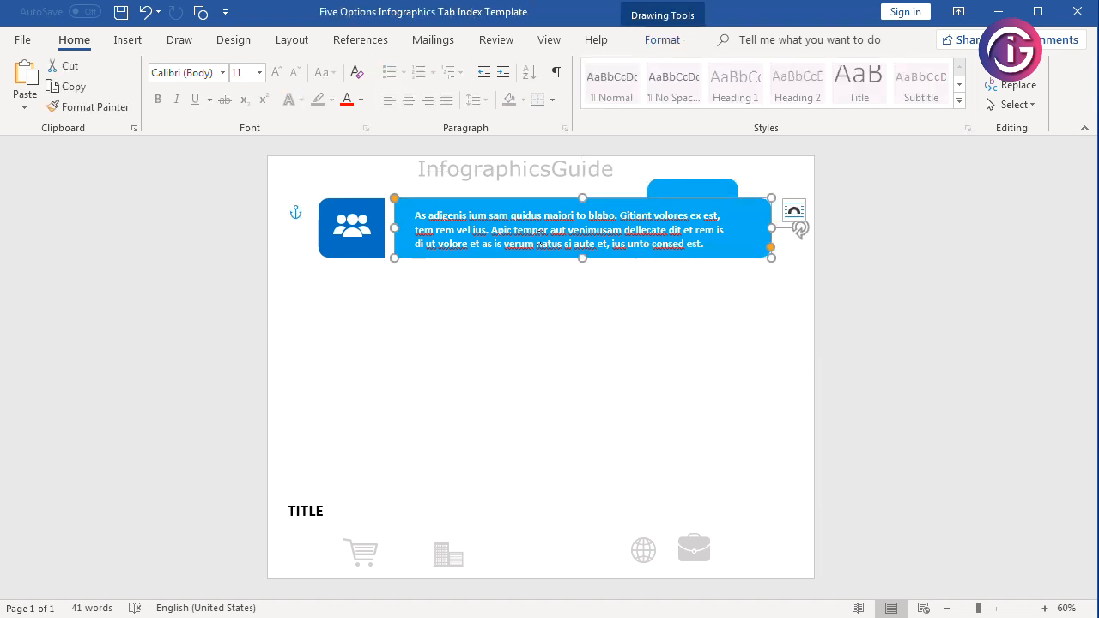
left_click(659, 41)
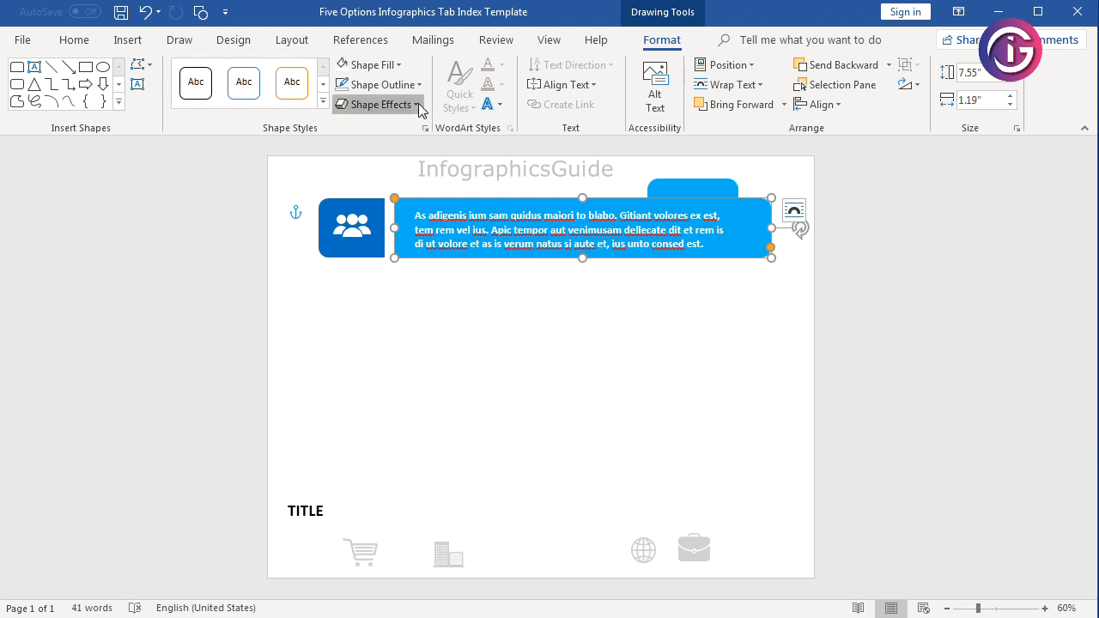
left_click(418, 107)
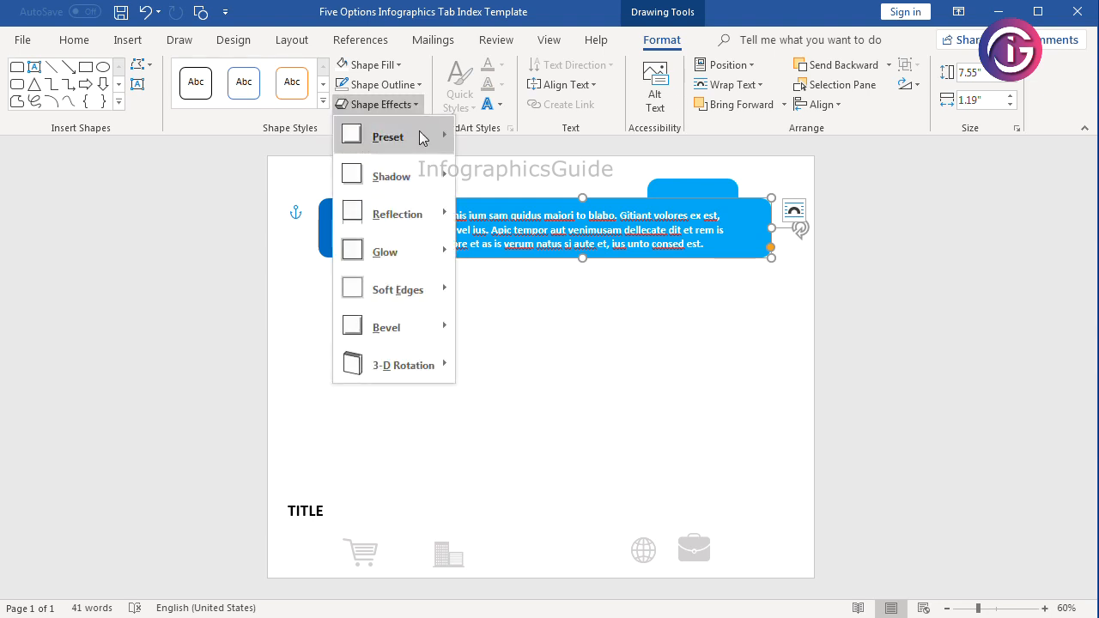
mouse_move(422, 139)
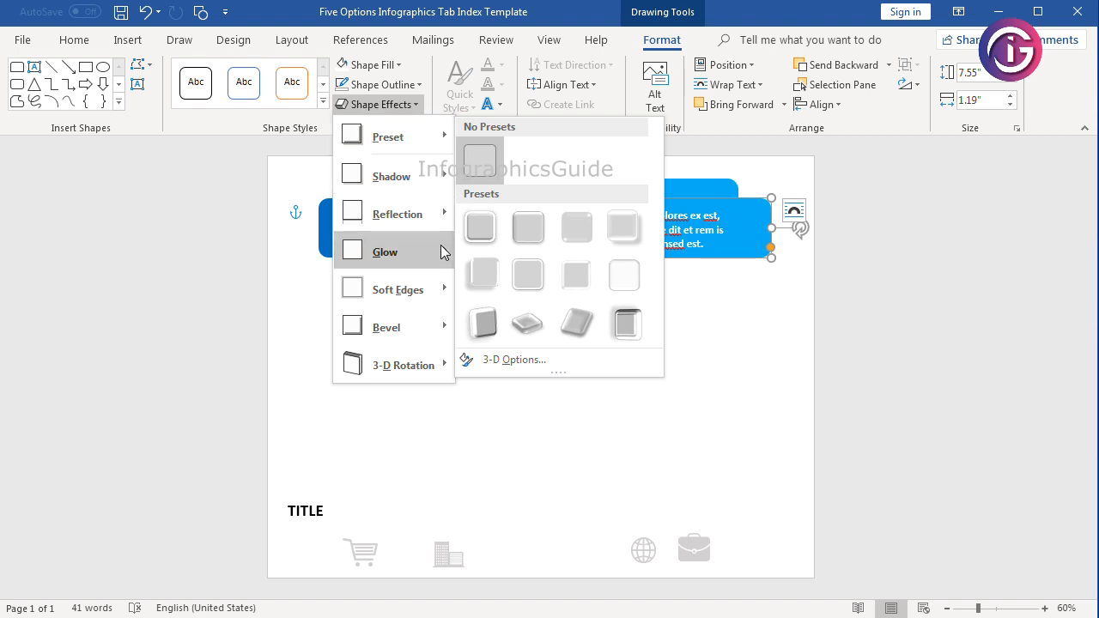
mouse_move(442, 251)
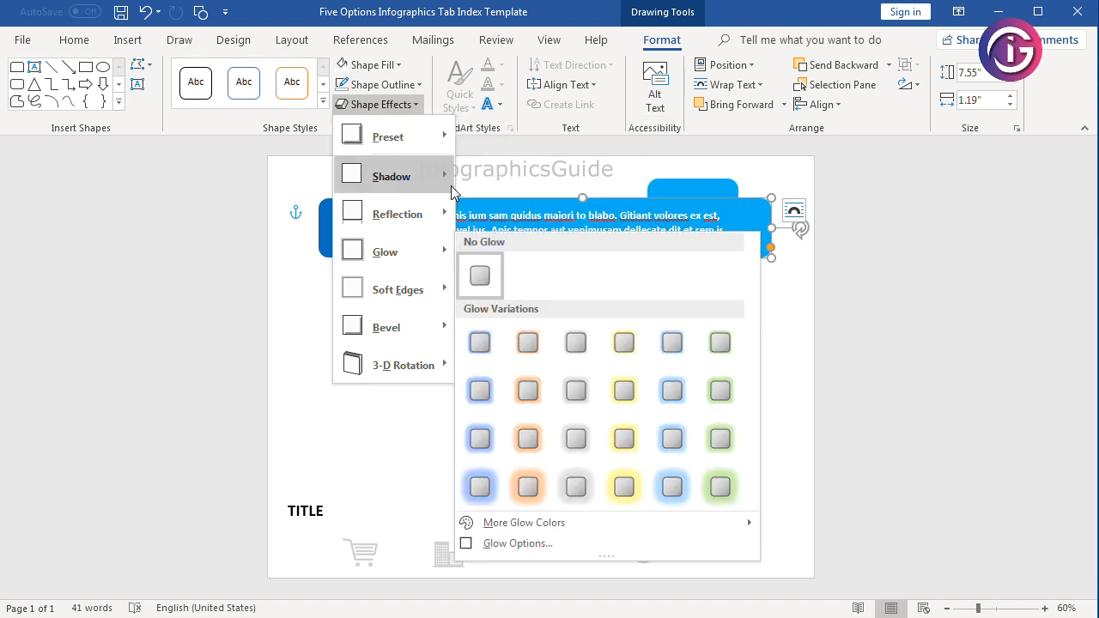
mouse_move(451, 186)
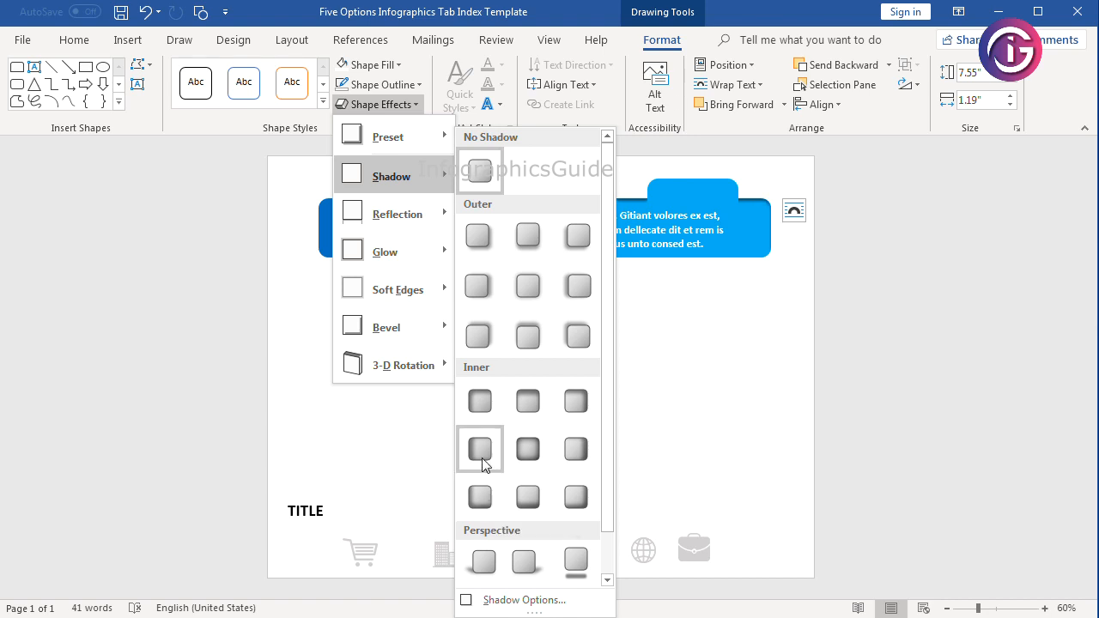
left_click(573, 452)
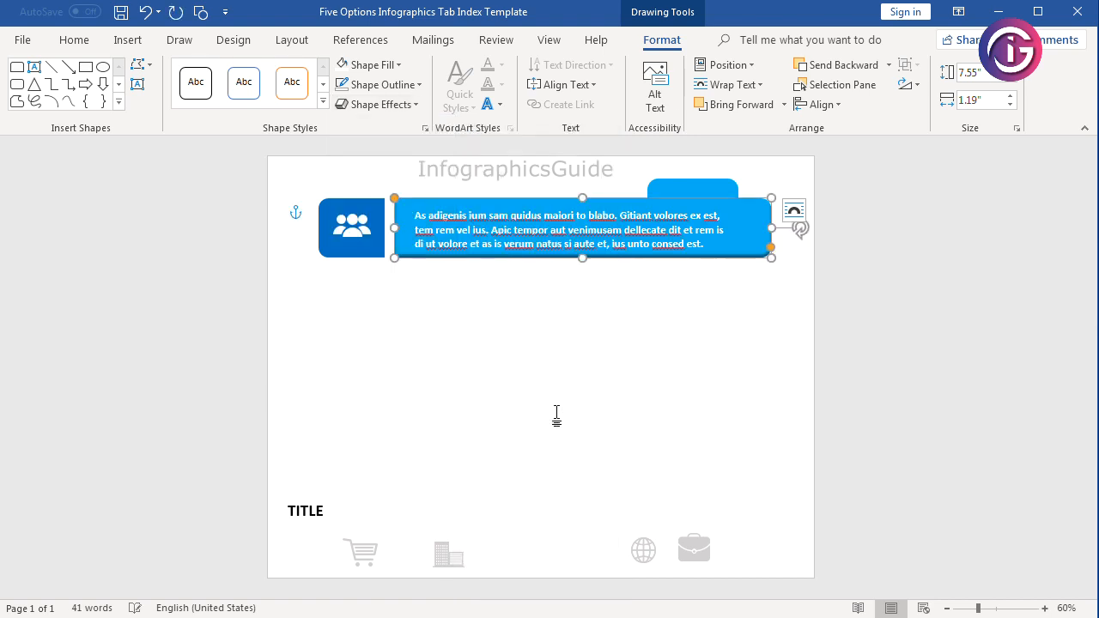
left_click(558, 417)
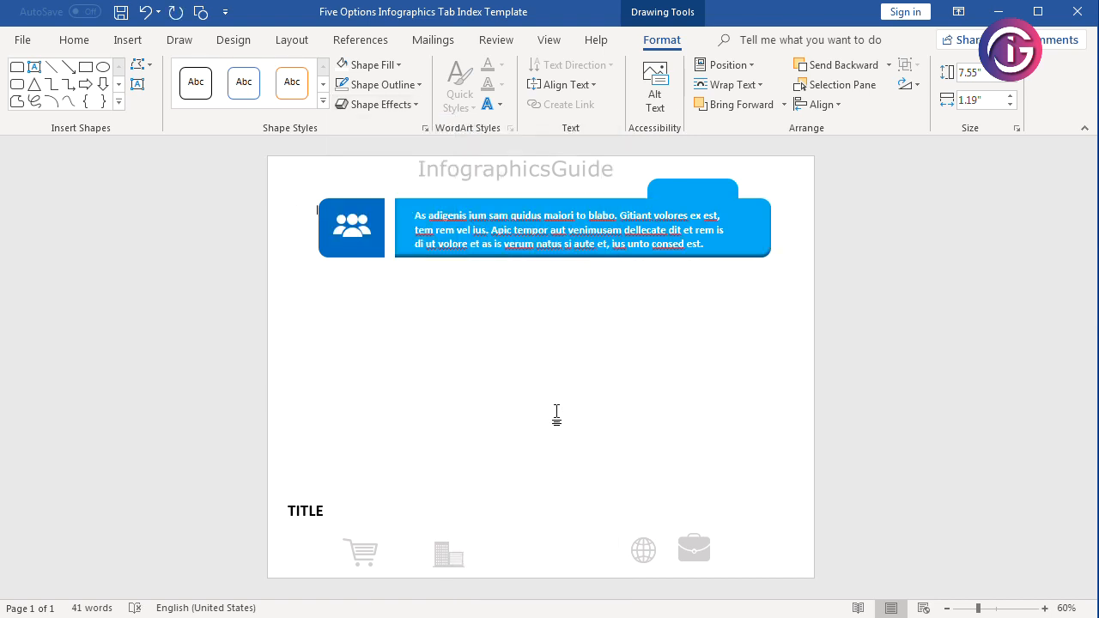
- Apply an inner shadow along the bottom edge of the dark blue square
left_click(333, 216)
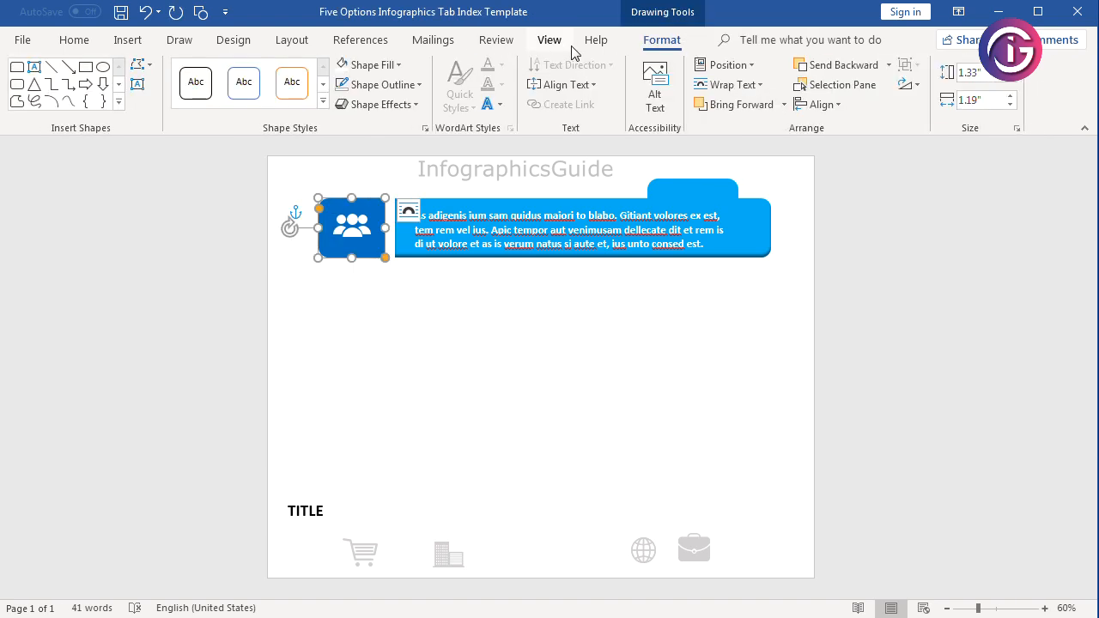
left_click(418, 105)
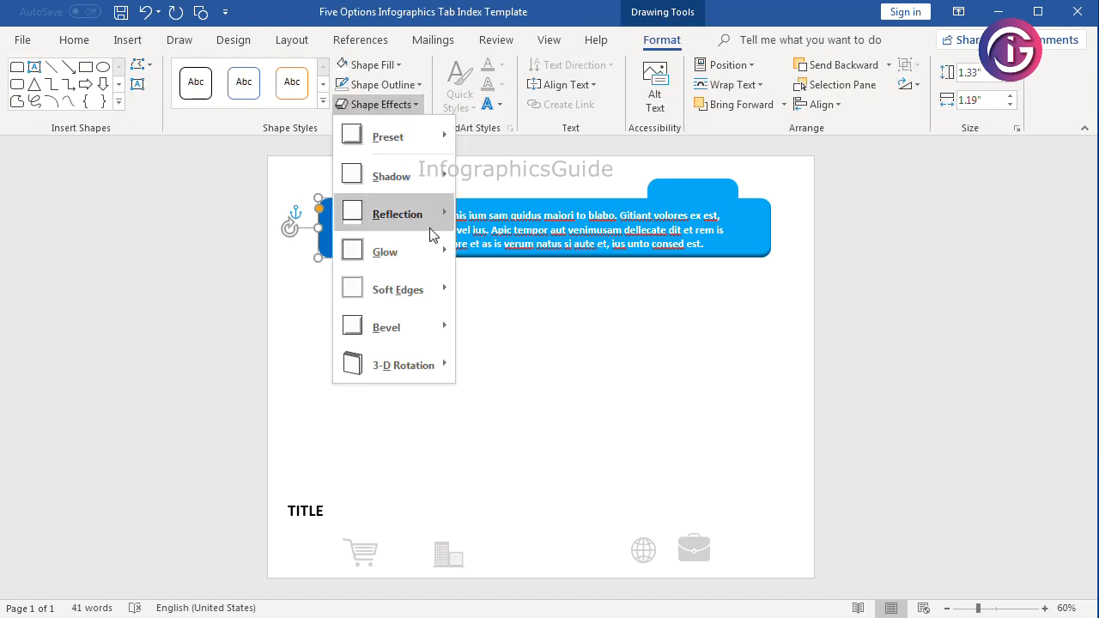
mouse_move(436, 184)
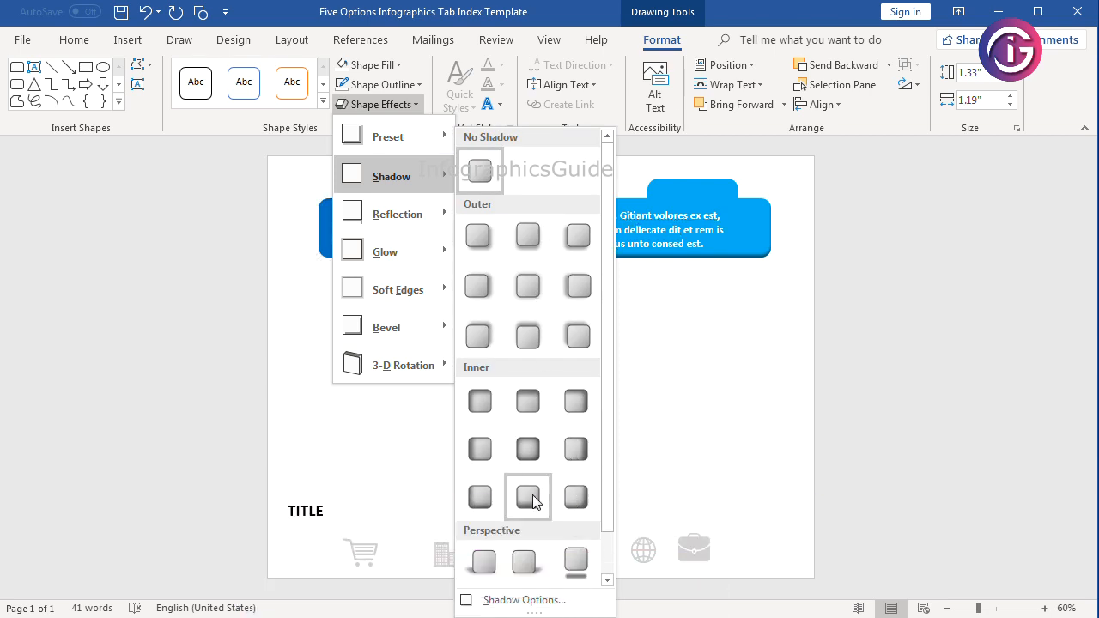
left_click(481, 457)
left_click(709, 313)
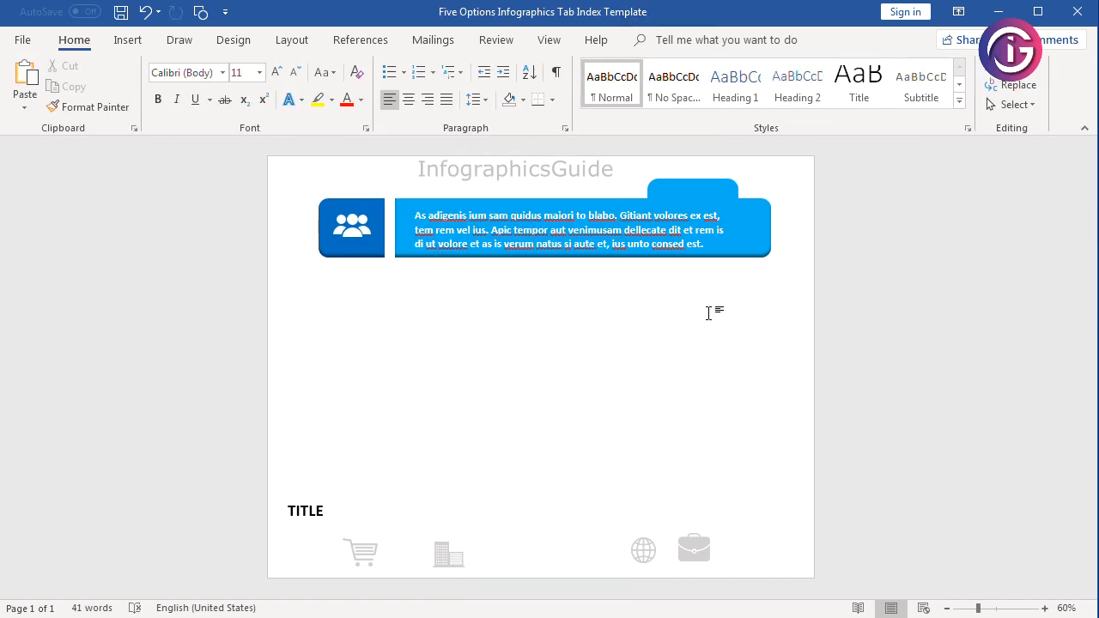
left_click(768, 215)
left_click(782, 277)
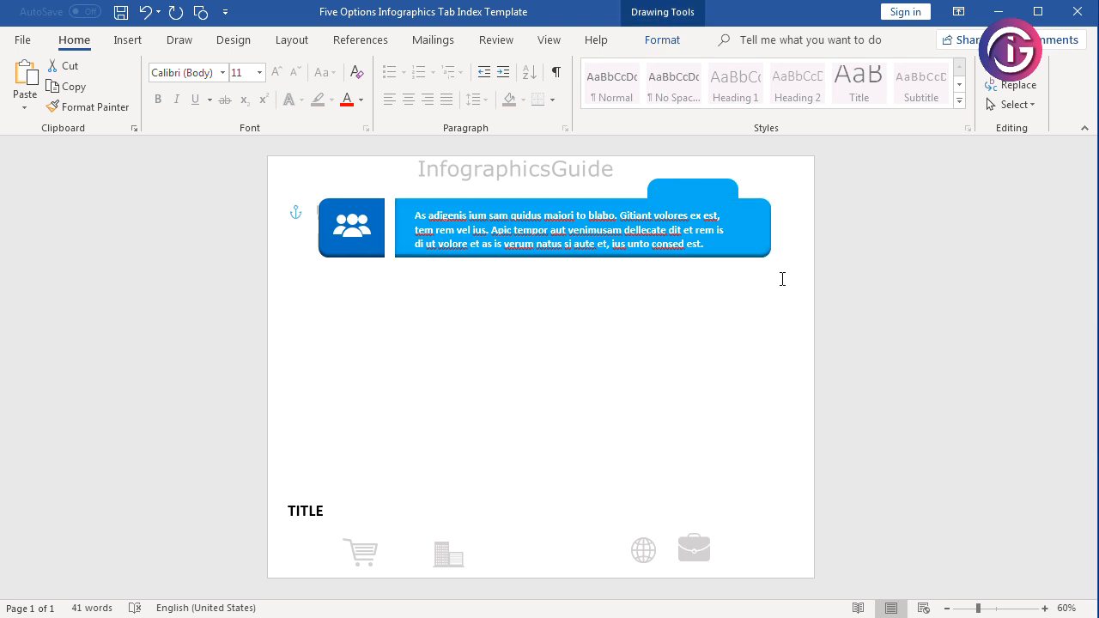
left_click(601, 206)
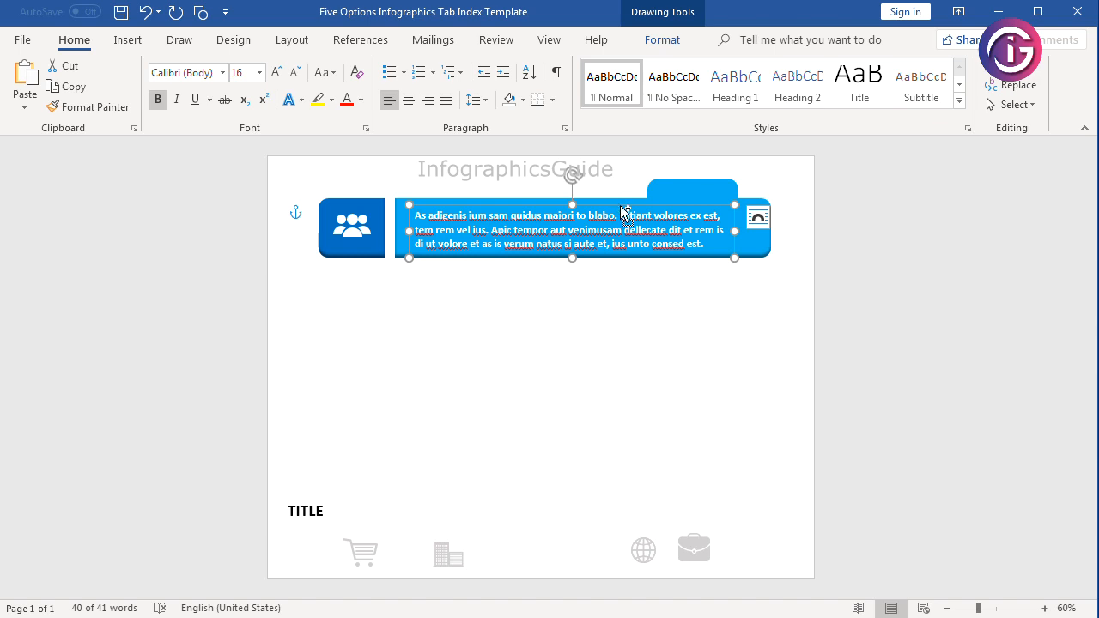
scroll(625, 213, "up", 3)
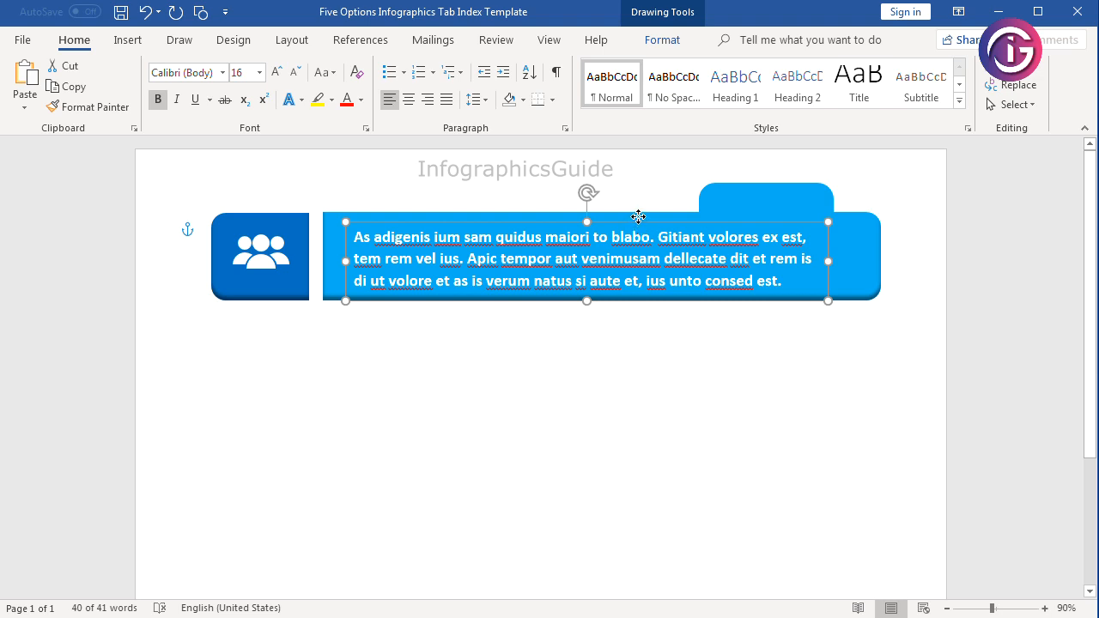
left_click(717, 259)
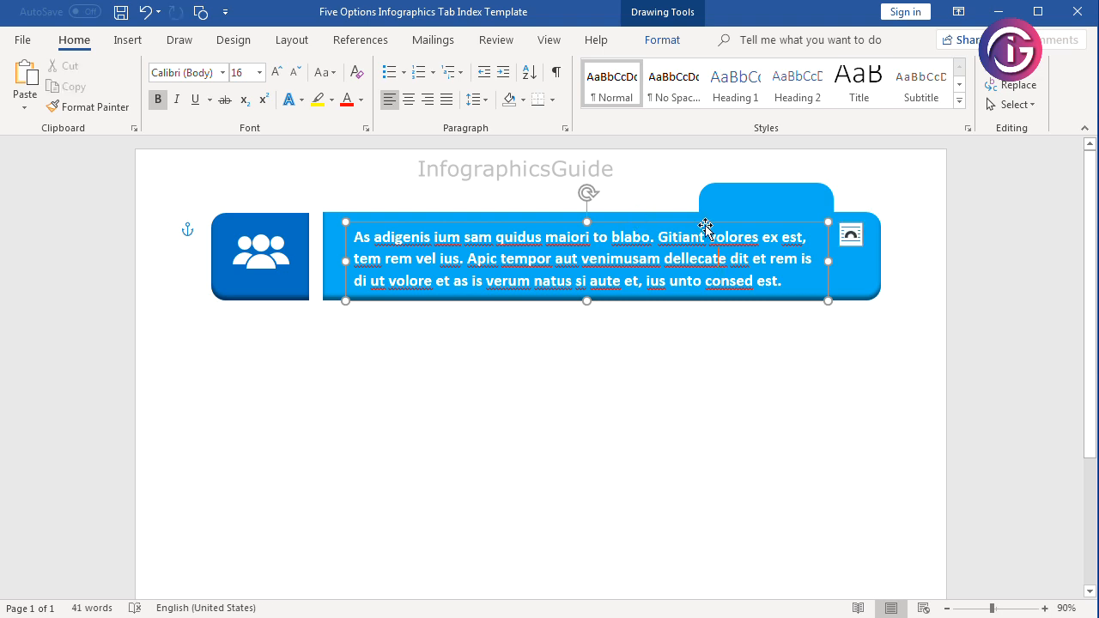
left_click(478, 279)
left_click(552, 228)
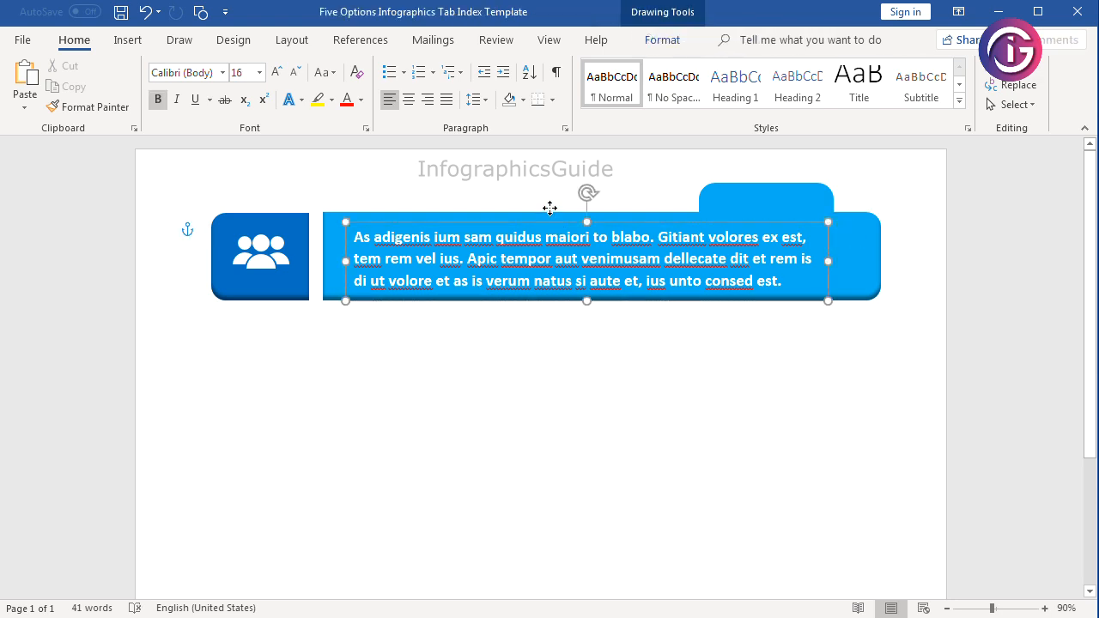
left_click(614, 459)
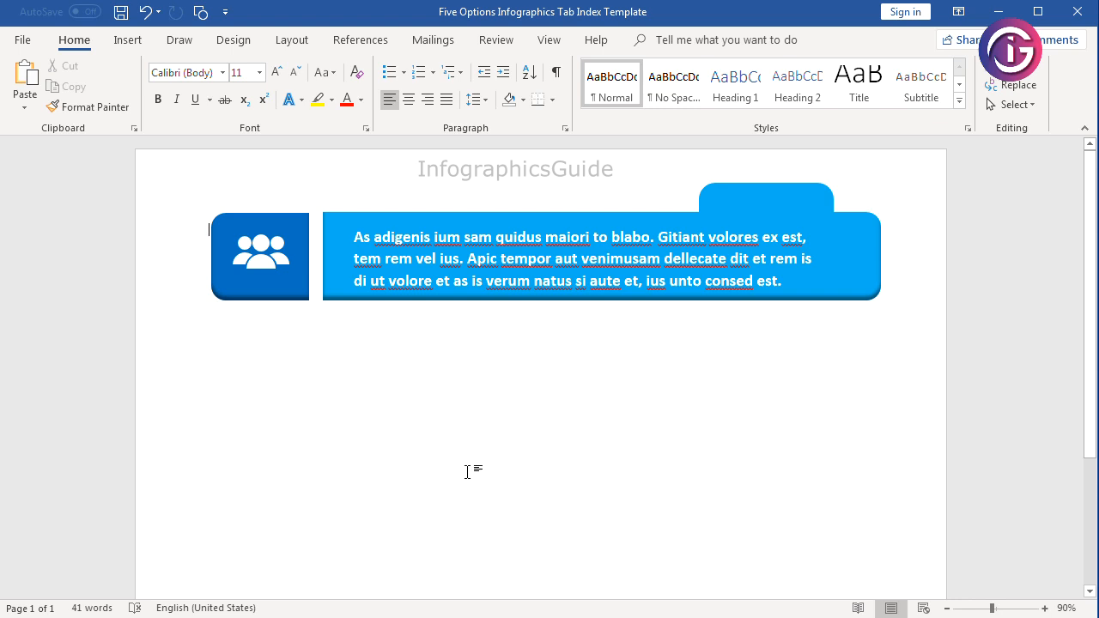
- Replace the TITLE placeholder text with "OPTION 1"
scroll(467, 471, "down", 2)
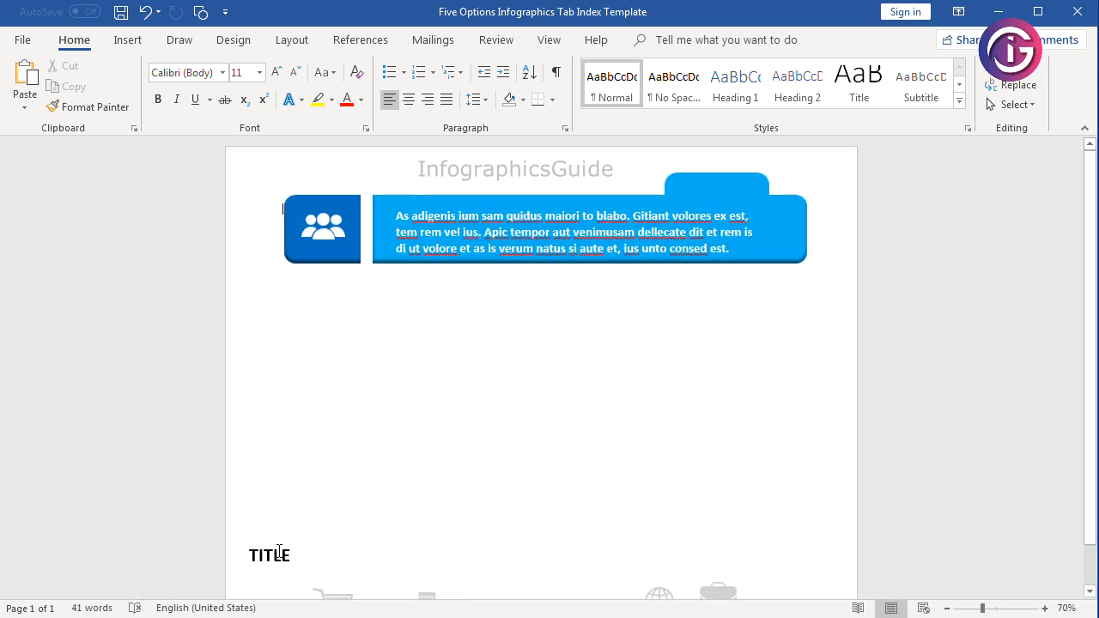
left_click(279, 552)
left_click_drag(291, 555, 199, 556)
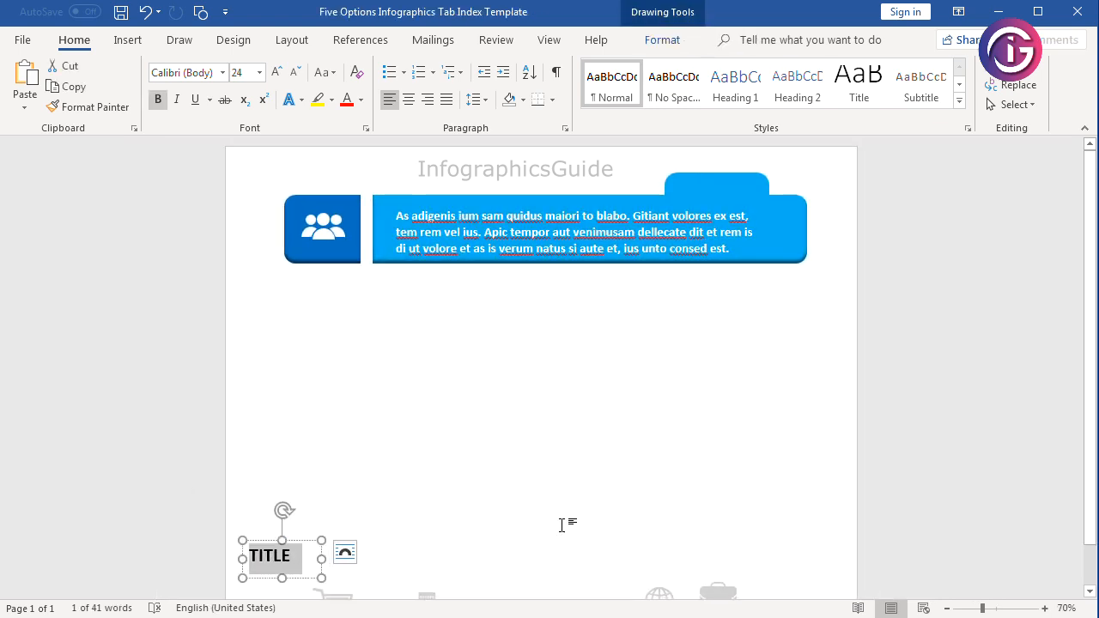
type("OPTION")
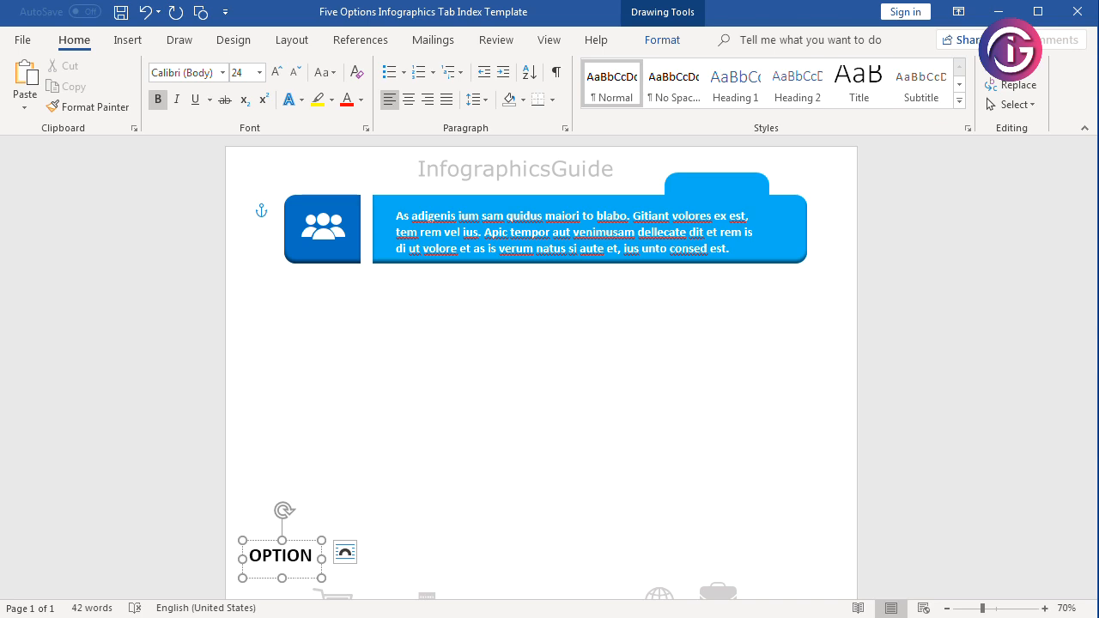
- Move the OPTION 1 text box up to the tab end of the light blue bar and bring it to the front
left_click_drag(322, 559, 760, 151)
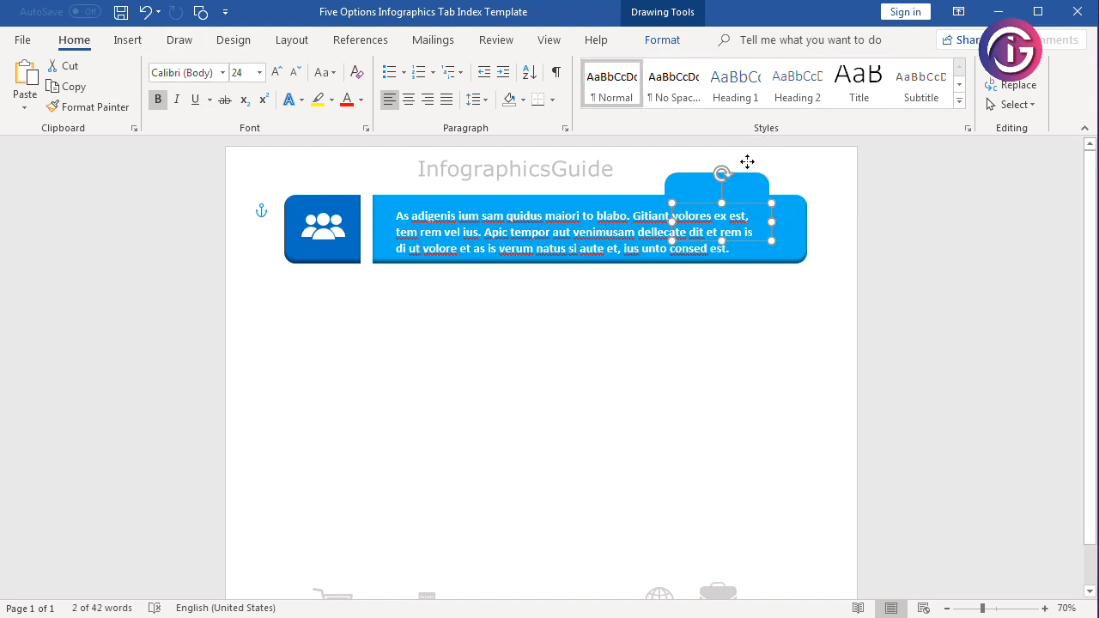
left_click(662, 41)
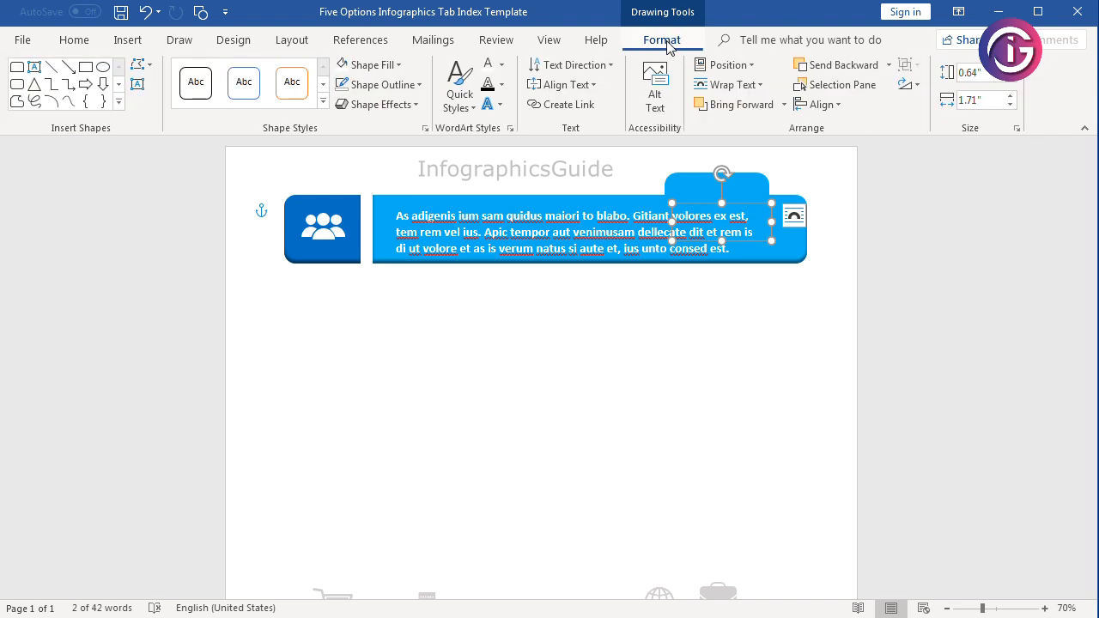
left_click(783, 104)
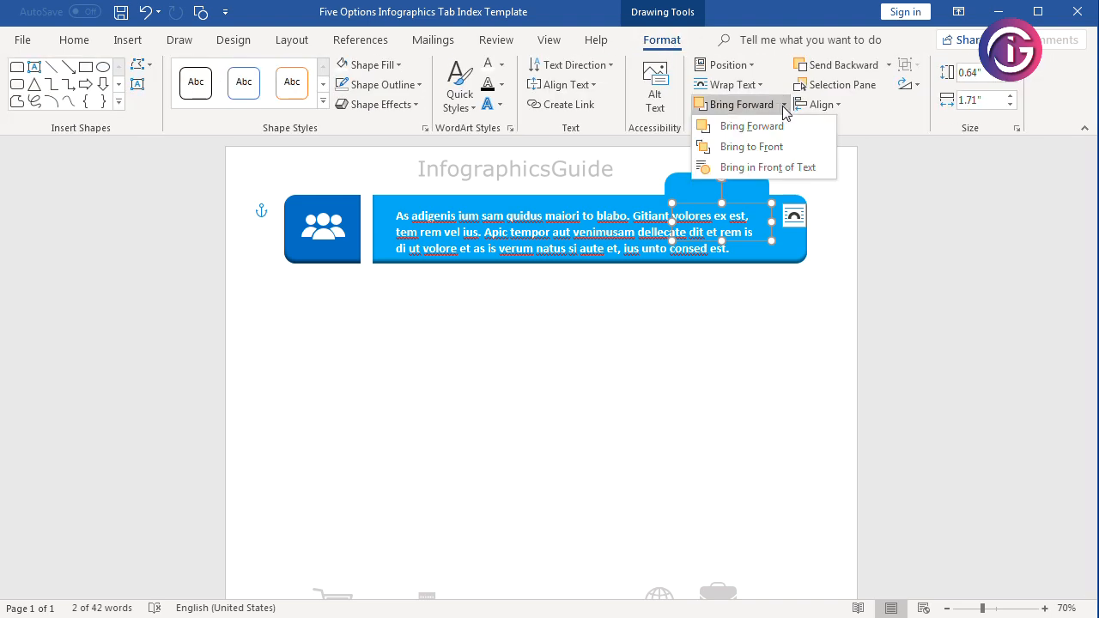
left_click(738, 146)
left_click_drag(748, 204, 746, 149)
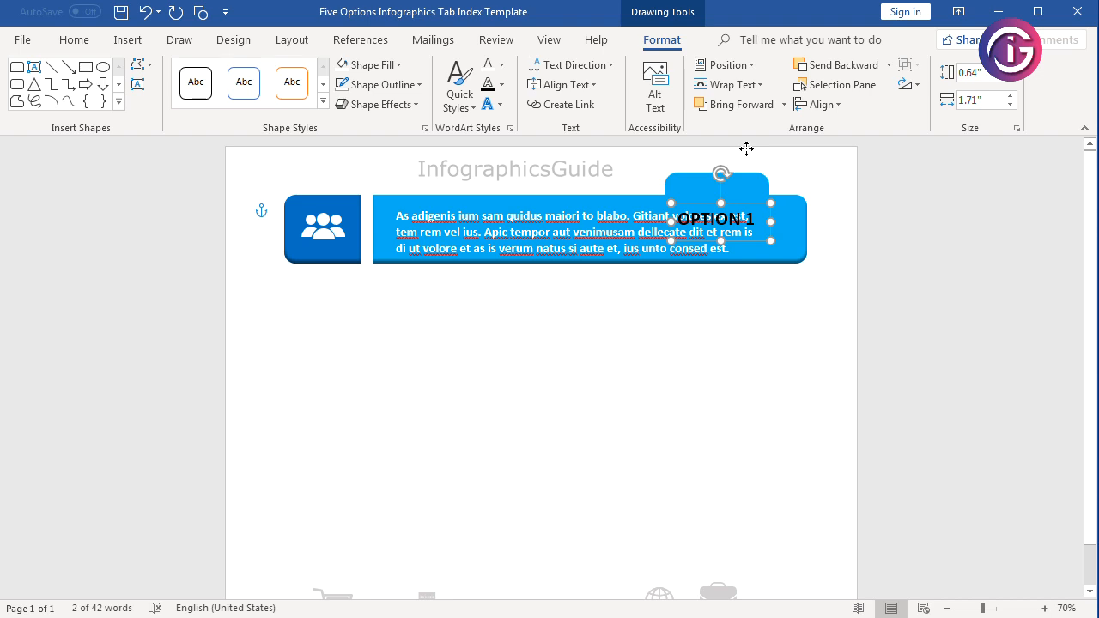
left_click(743, 219)
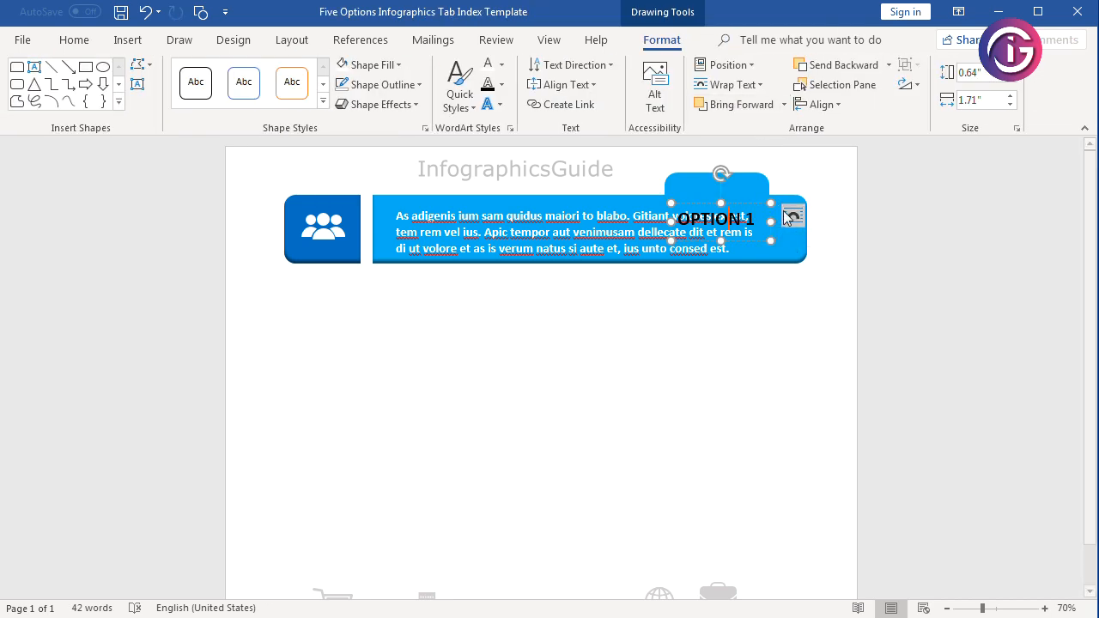
left_click(762, 84)
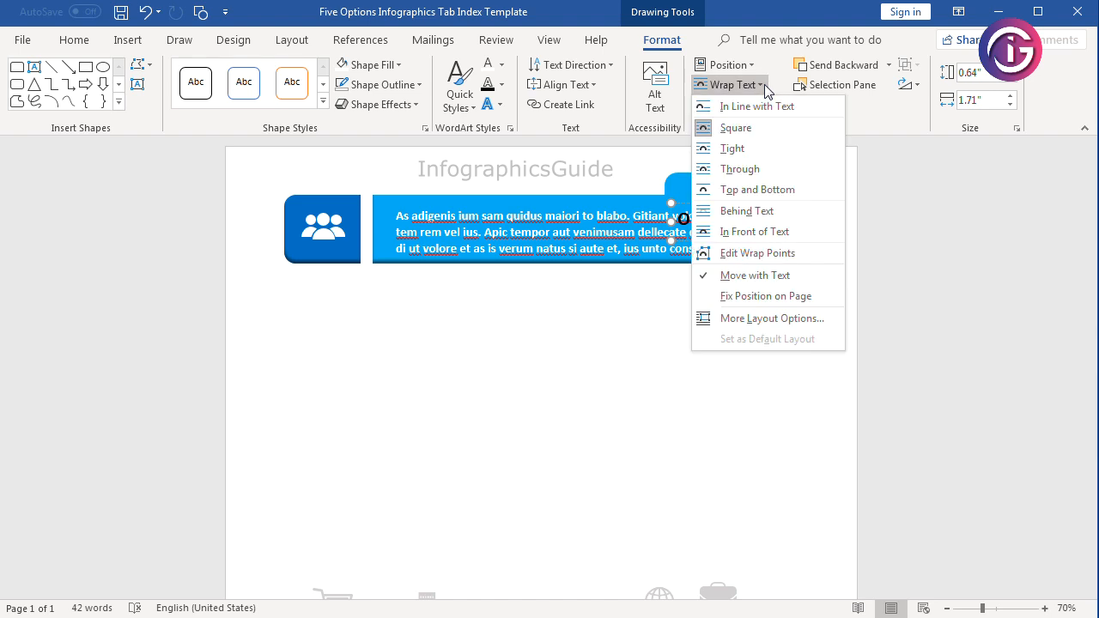
left_click(760, 107)
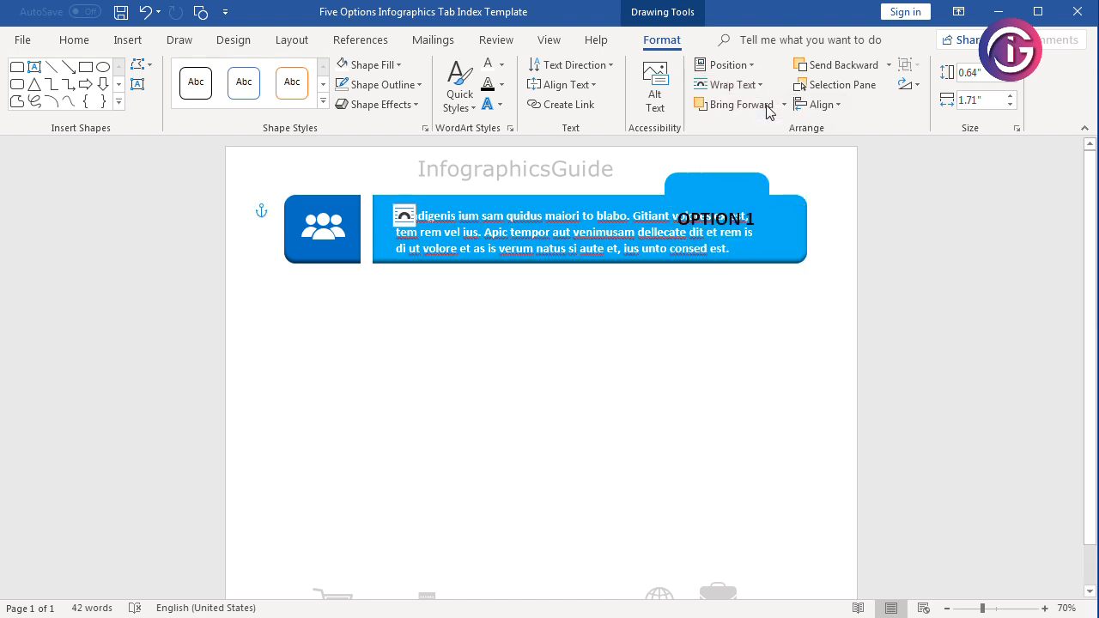
left_click_drag(333, 225, 528, 152)
left_click_drag(657, 346, 564, 342)
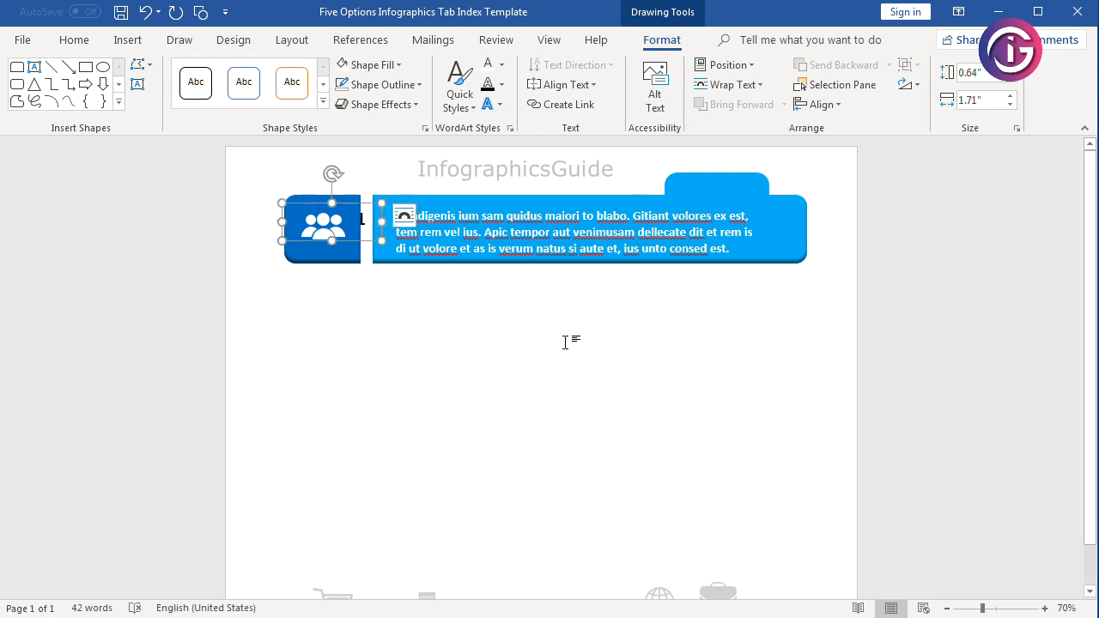
key("ctrl+z")
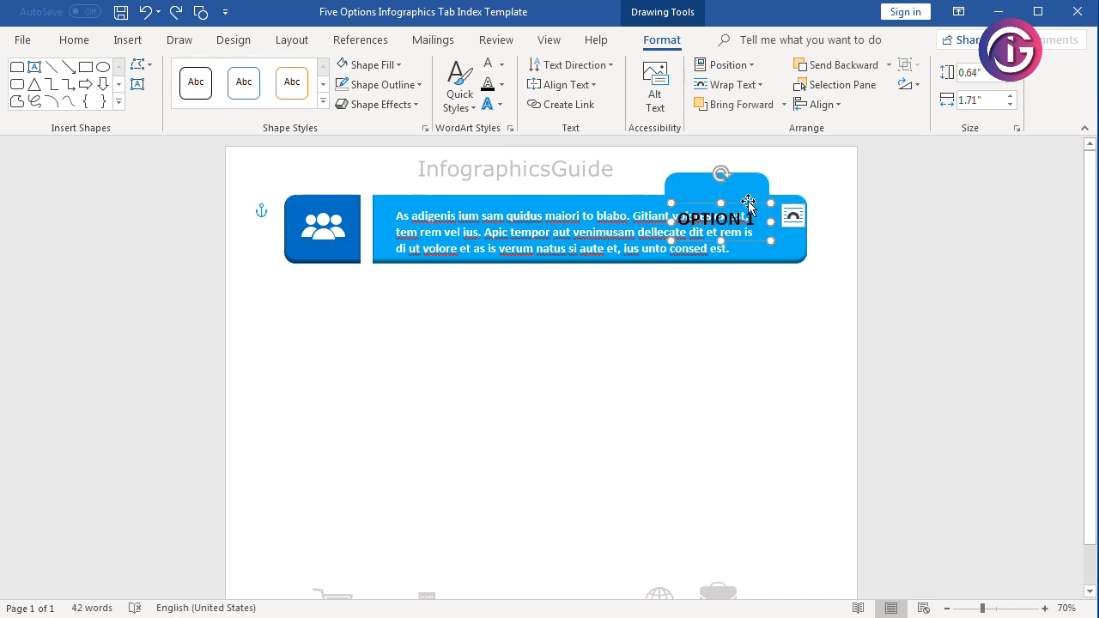
- Set the OPTION 1 text box's wrapping to Behind Text and move it up onto the bar's tab
left_click(761, 90)
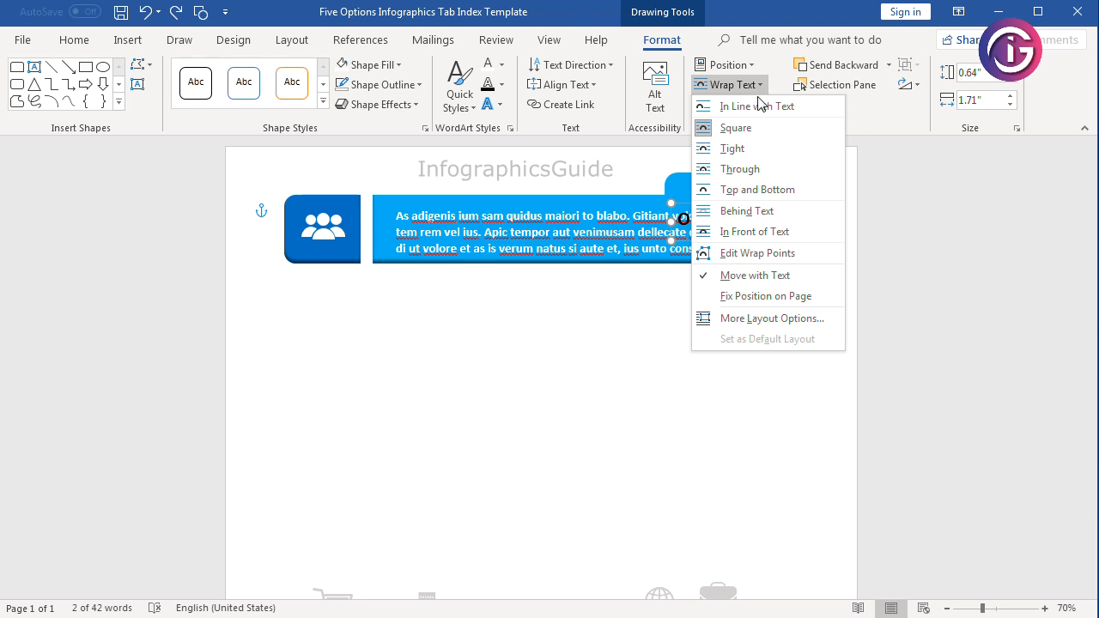
left_click(745, 212)
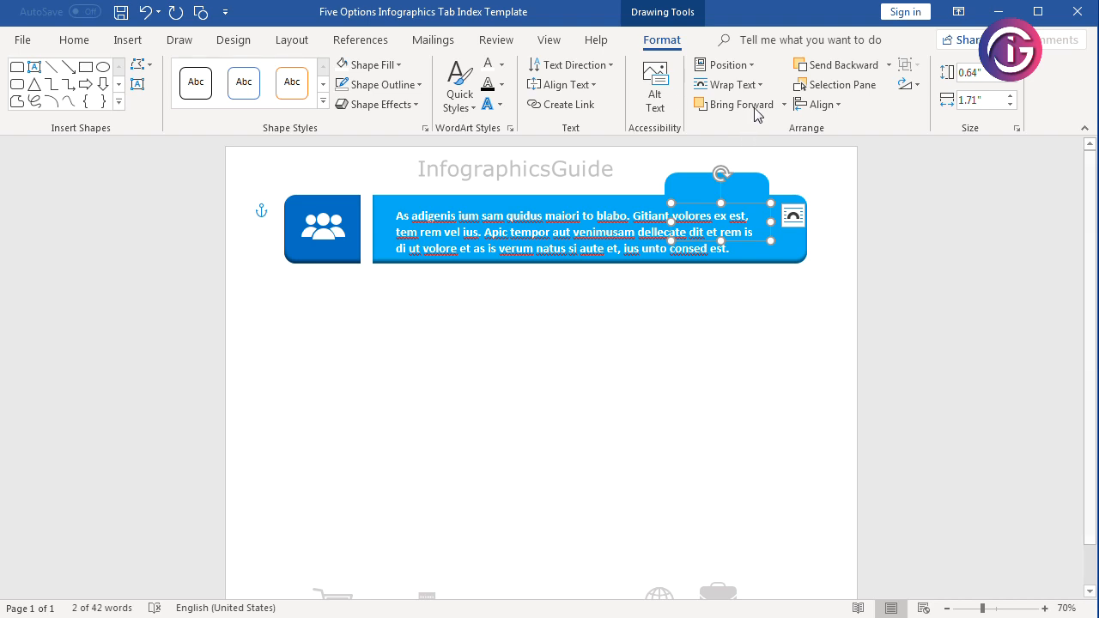
left_click(784, 104)
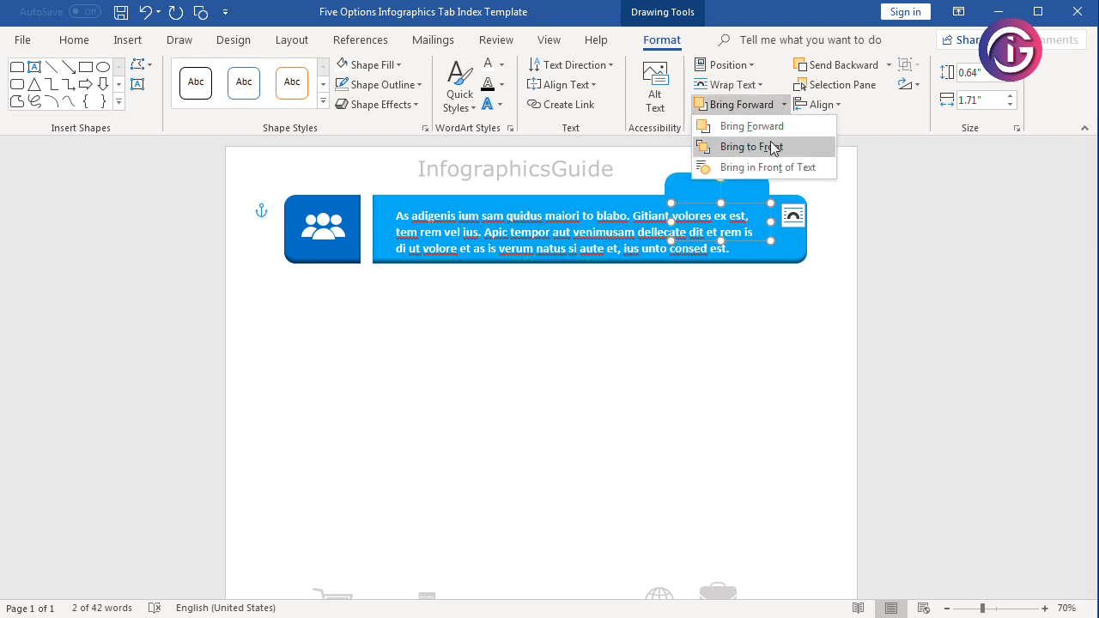
left_click(772, 144)
left_click(755, 176)
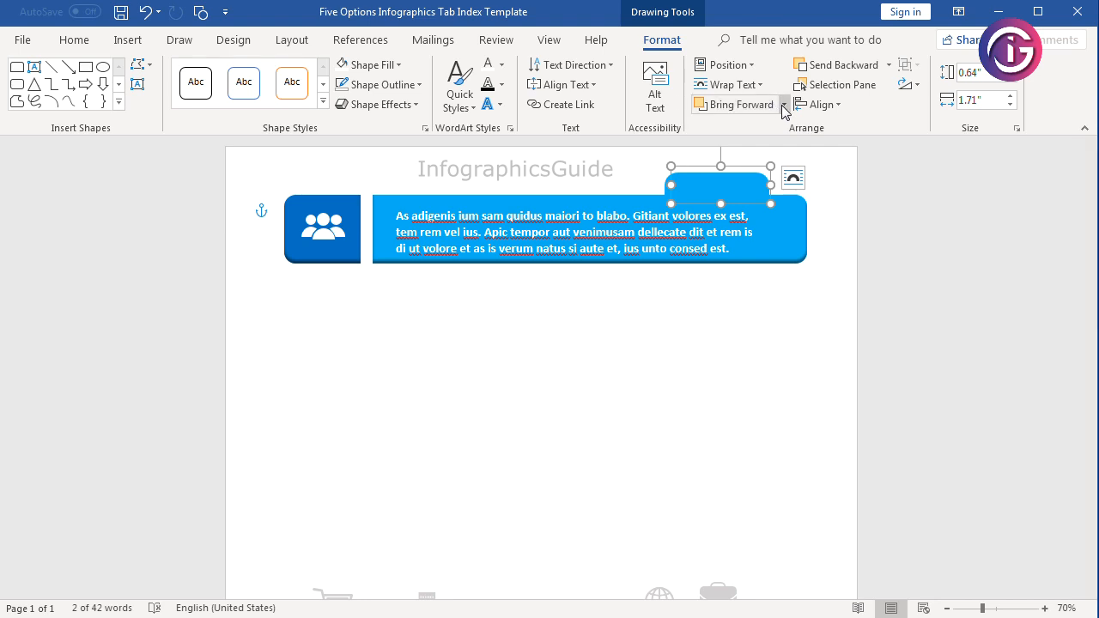
- Set the OPTION 1 text box's wrapping to In Front of Text and shift it slightly down on the tab
left_click(783, 104)
left_click(781, 125)
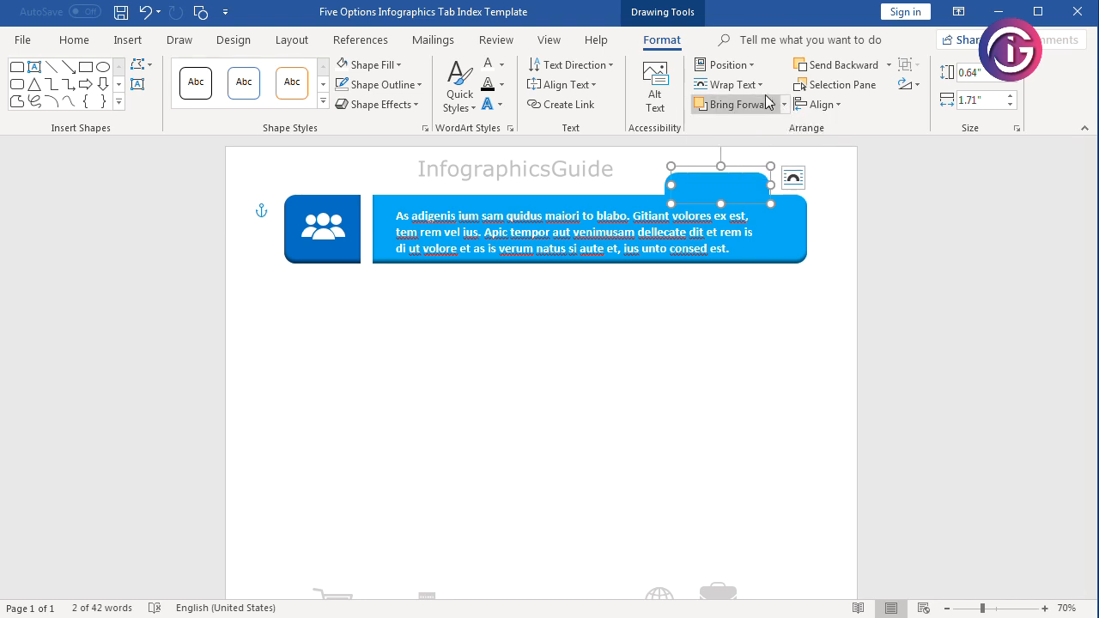
left_click(767, 93)
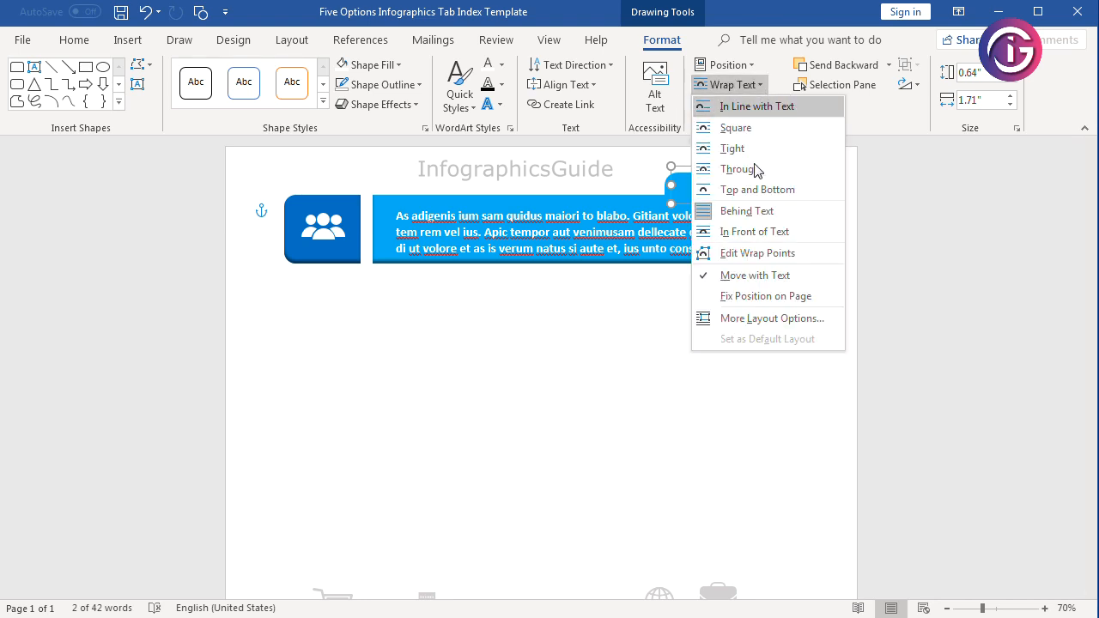
left_click(749, 230)
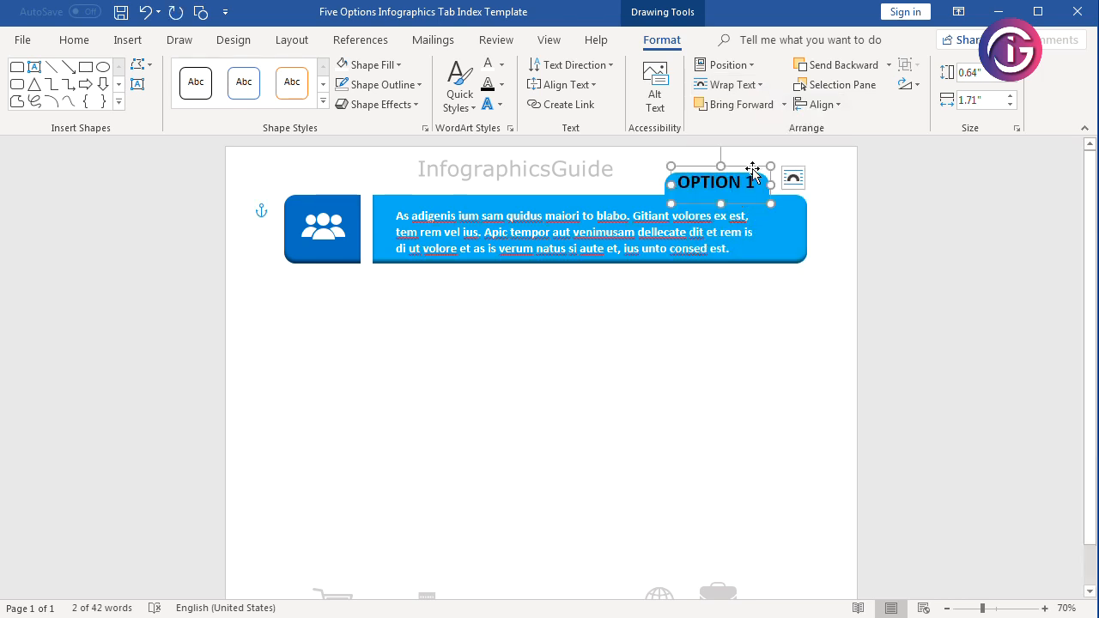
left_click_drag(768, 169, 768, 173)
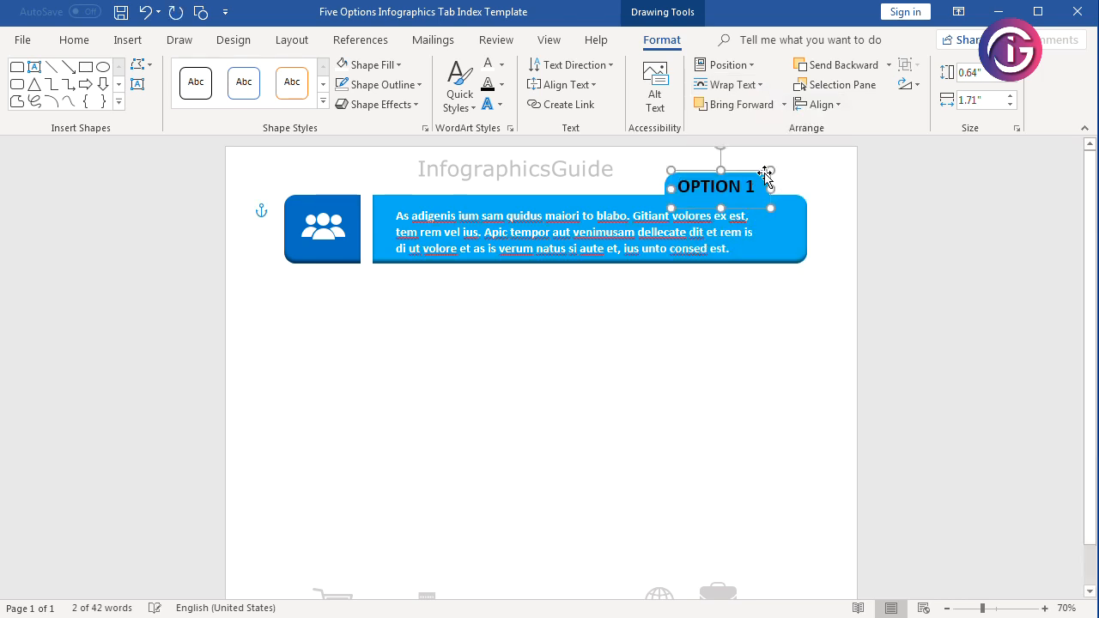
- Change the font colour of the whole OPTION 1 label on the tab to white
left_click(747, 186)
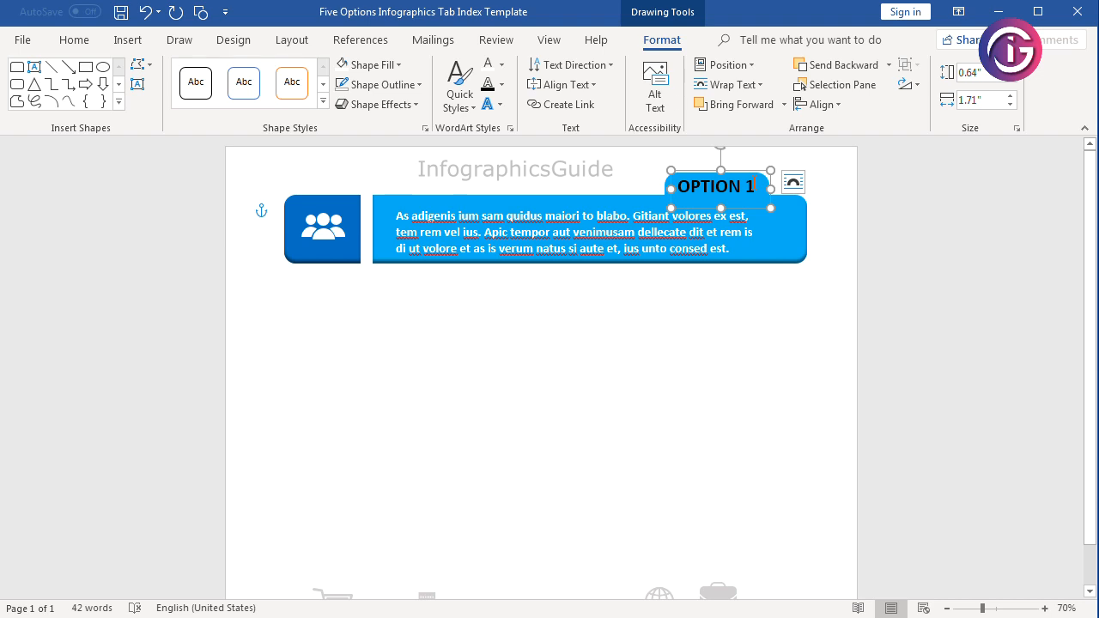
left_click(792, 182)
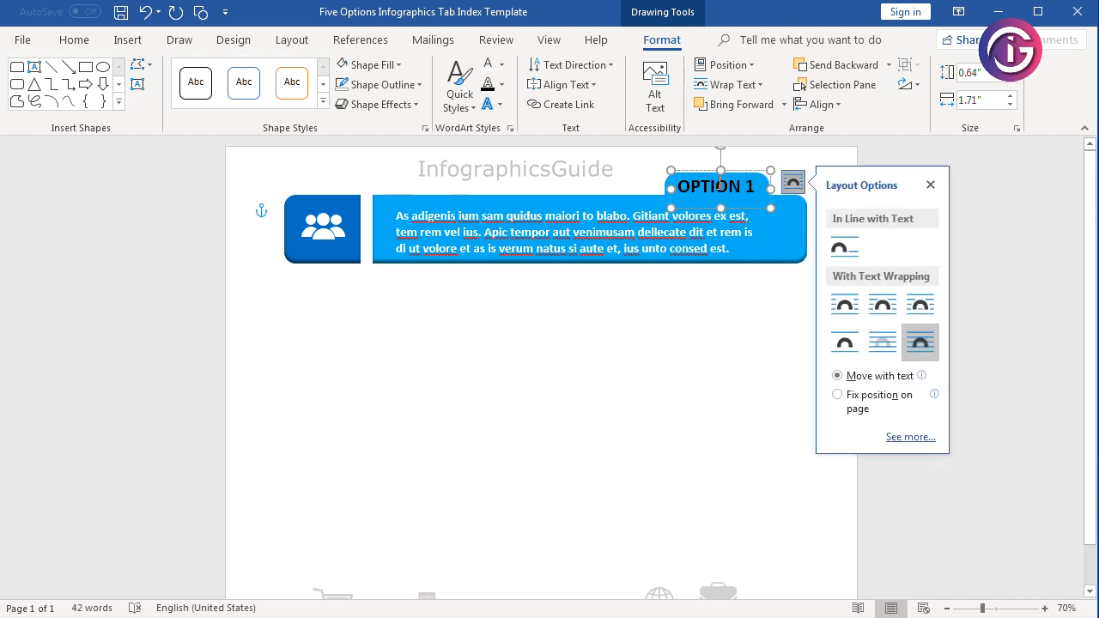
triple_click(720, 184)
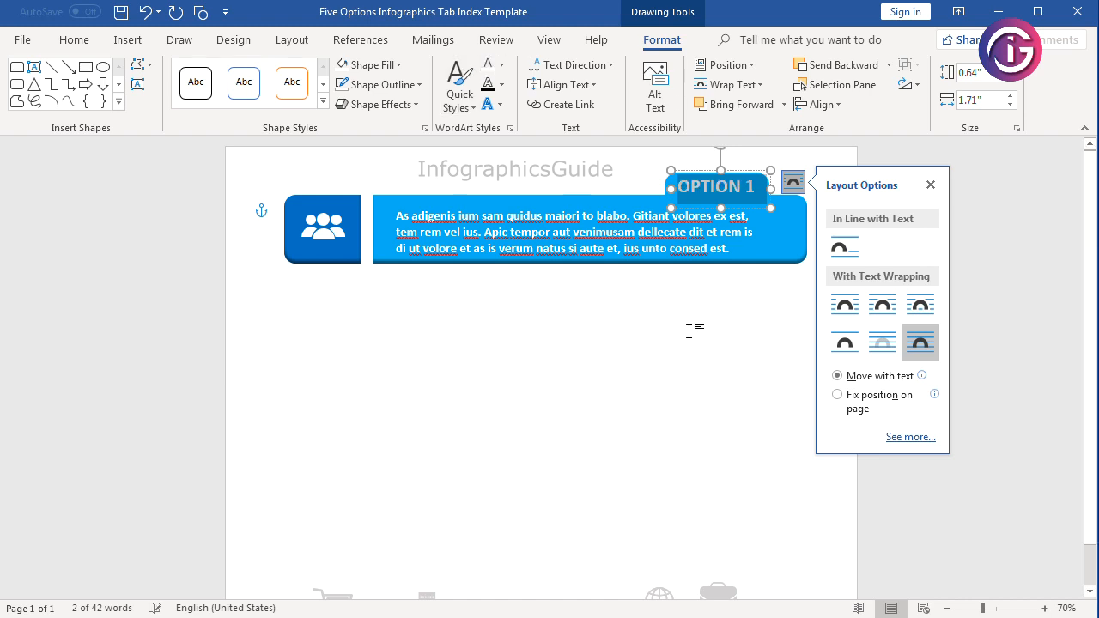
left_click(720, 405)
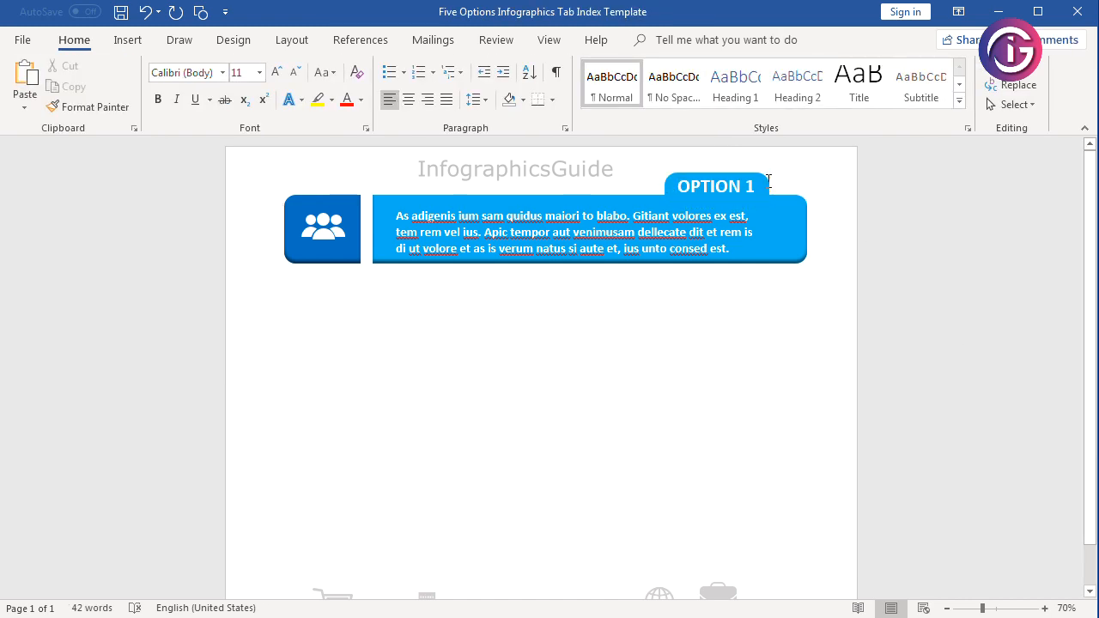
- Set the wrapping of the paragraph text box on the light blue bar to In Front of Text
left_click(744, 188)
triple_click(640, 237)
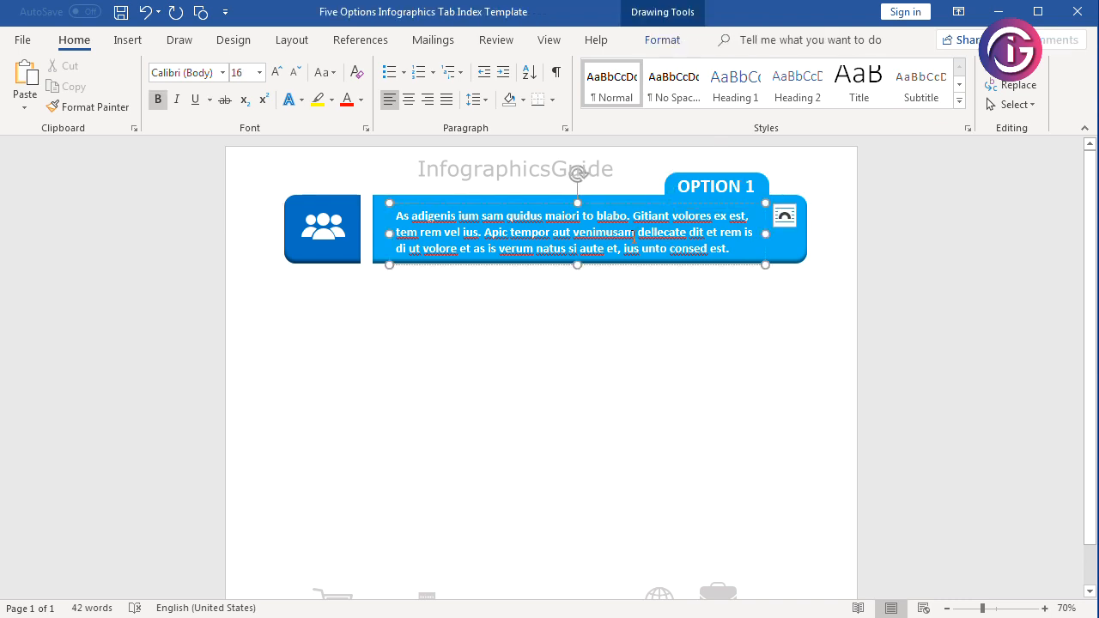
left_click(657, 43)
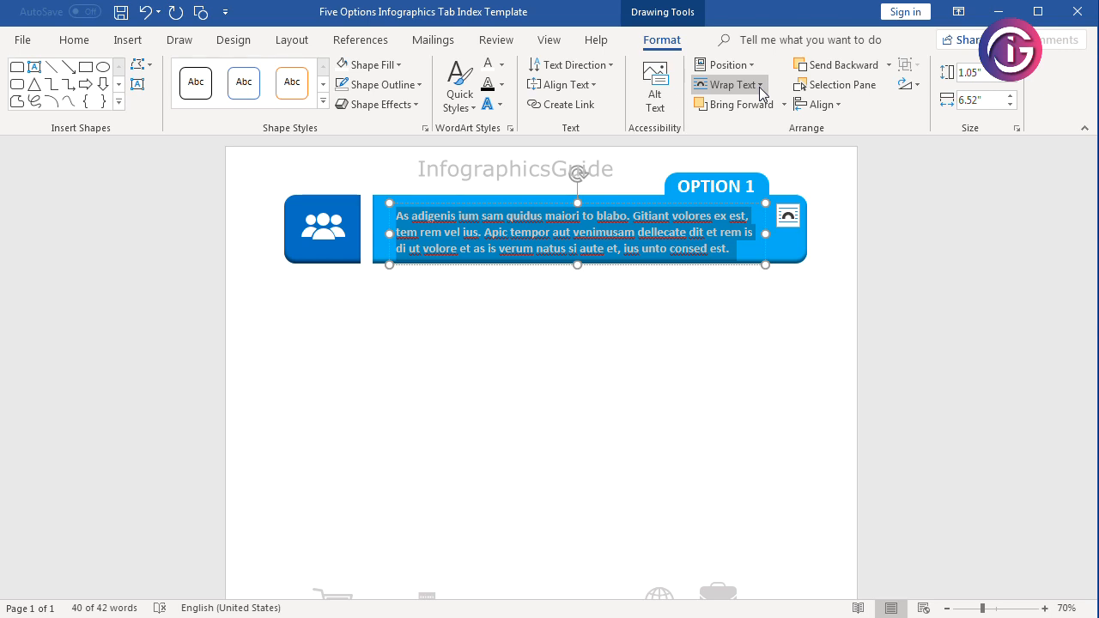
left_click(760, 86)
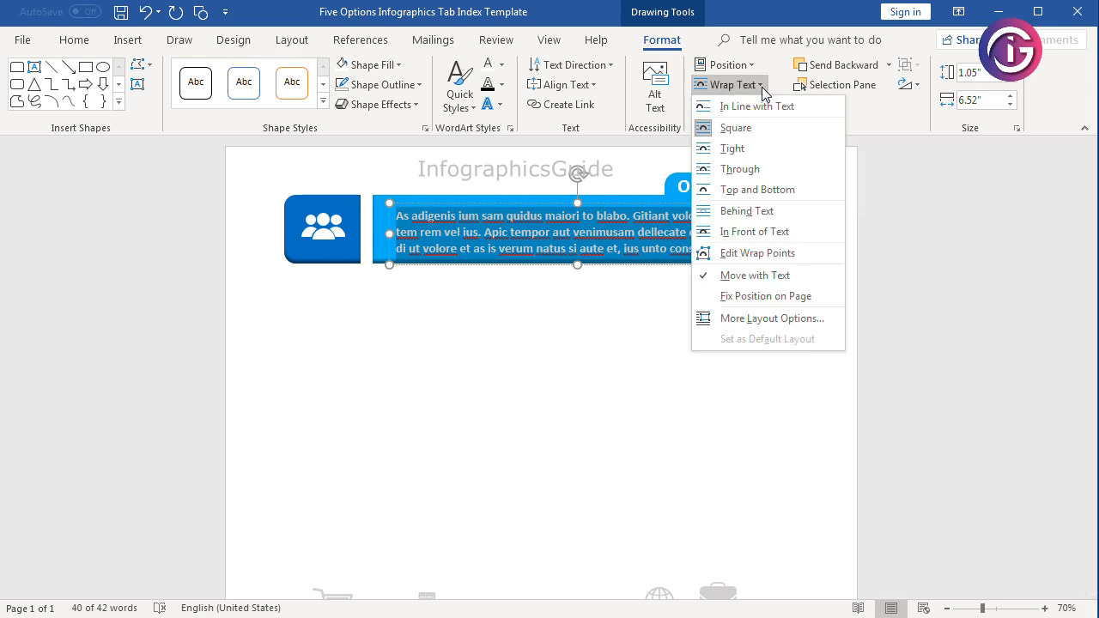
left_click(763, 230)
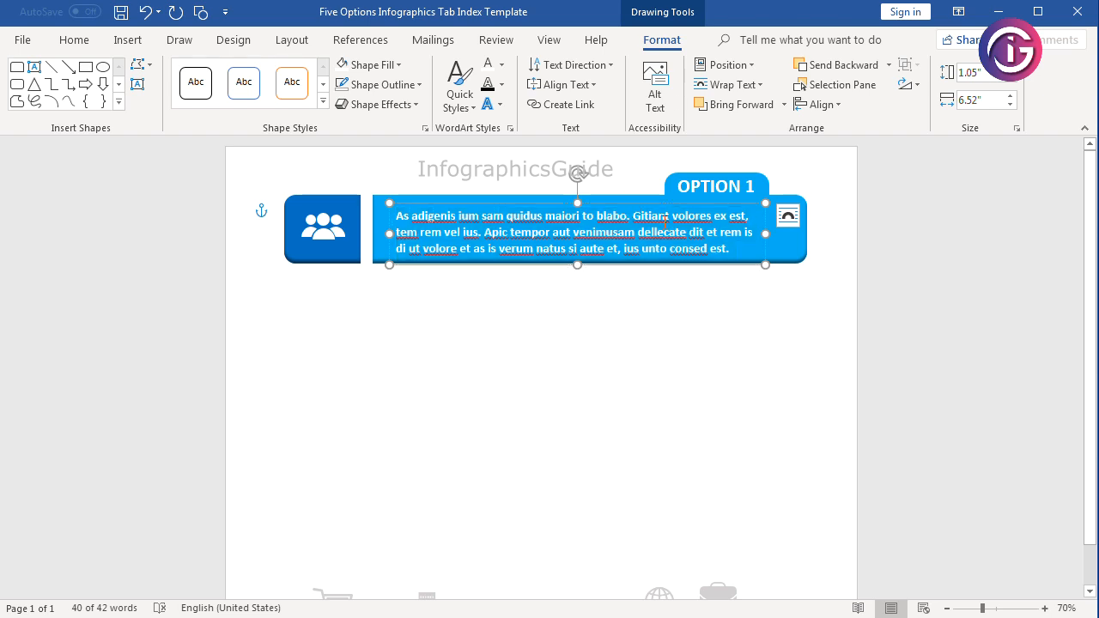
- Nudge the paragraph text box slightly upward on the light blue bar and deselect it
key("ctrl+Up")
key("ctrl+Up")
key("ctrl+Up")
left_click(673, 325)
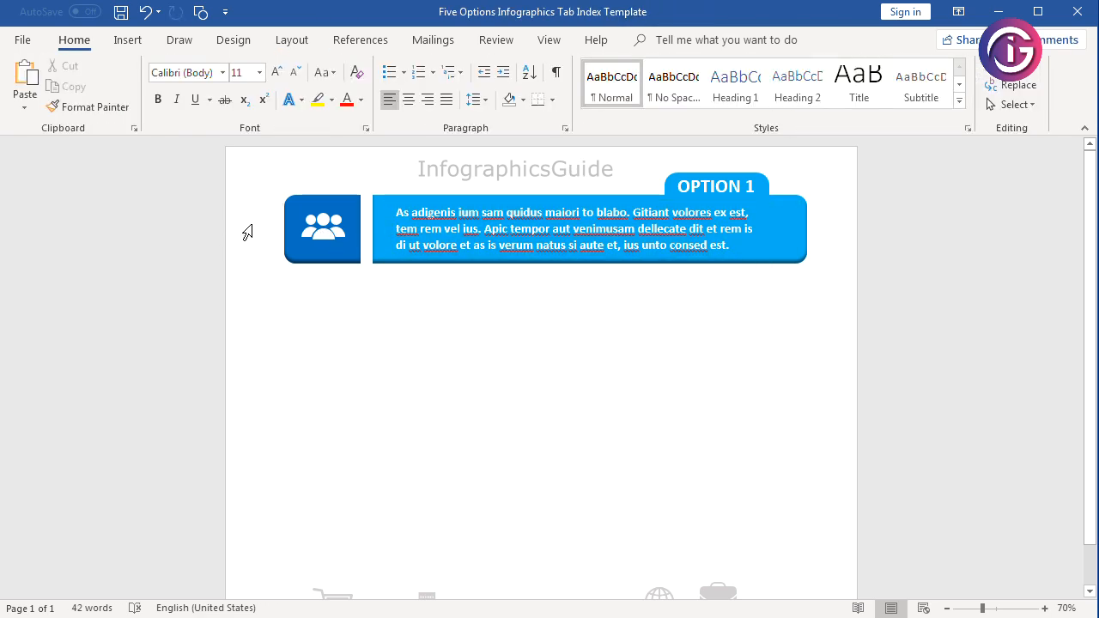
left_click(296, 196)
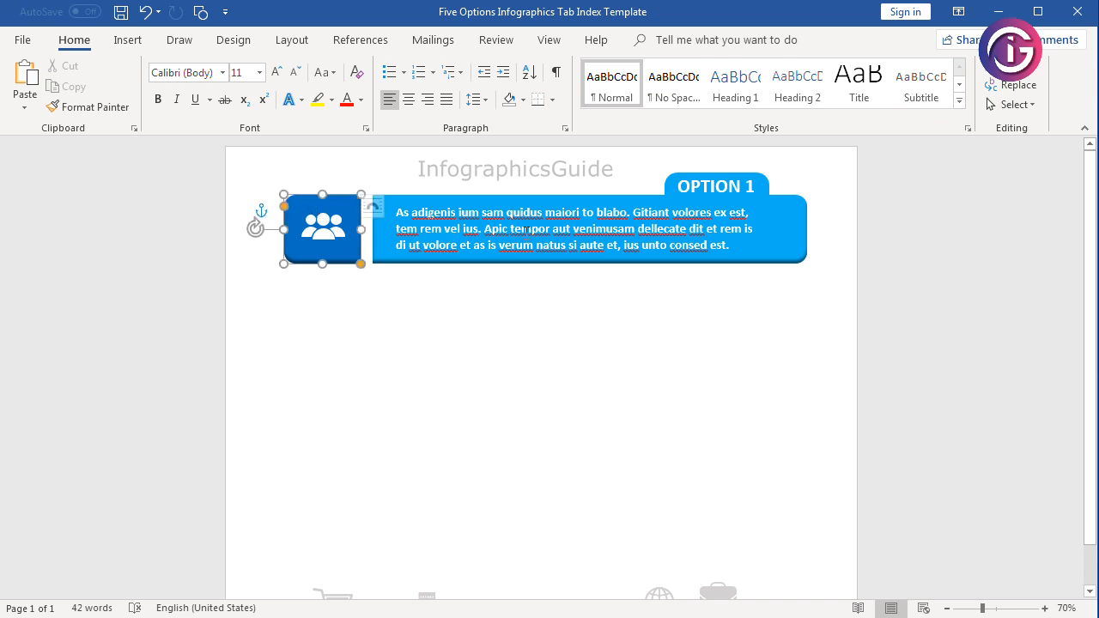
left_click(846, 309)
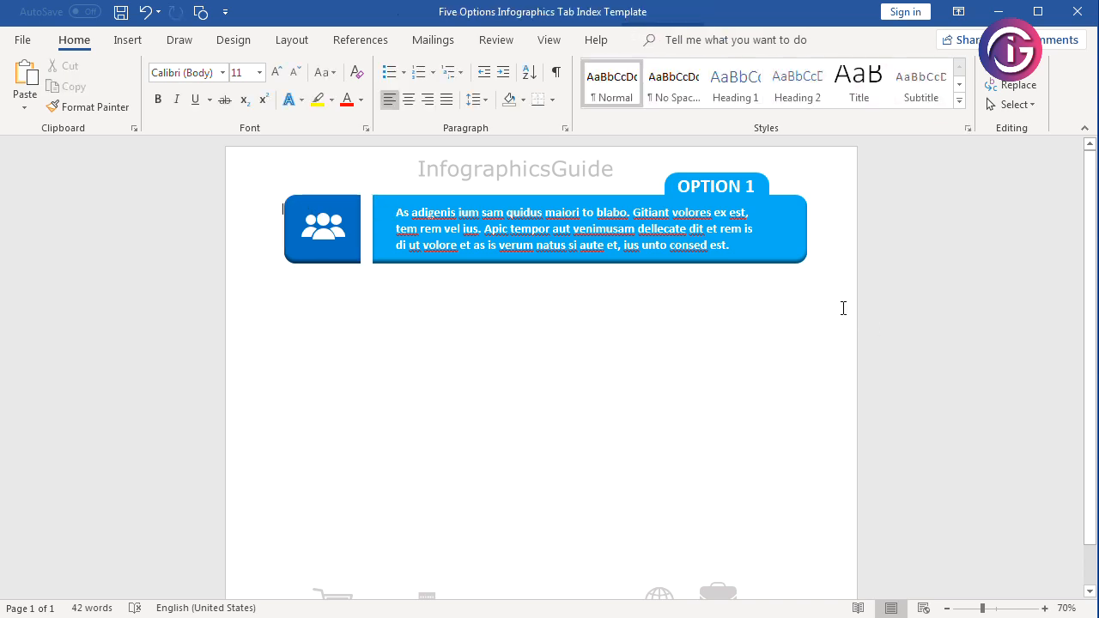
left_click(313, 204)
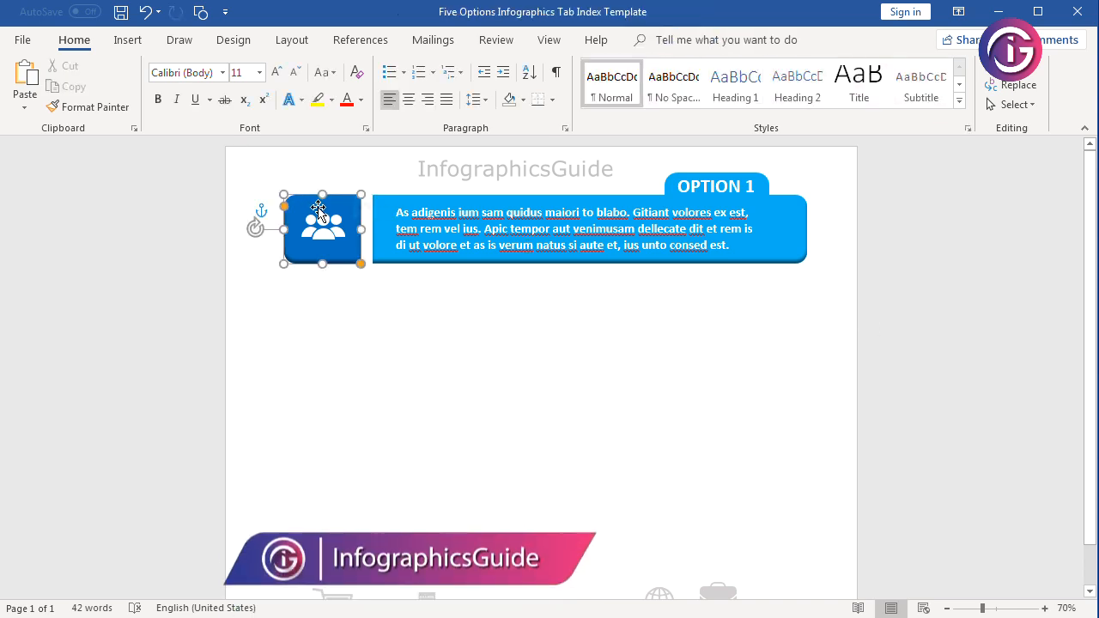
left_click(419, 211, "shift")
left_click(432, 213)
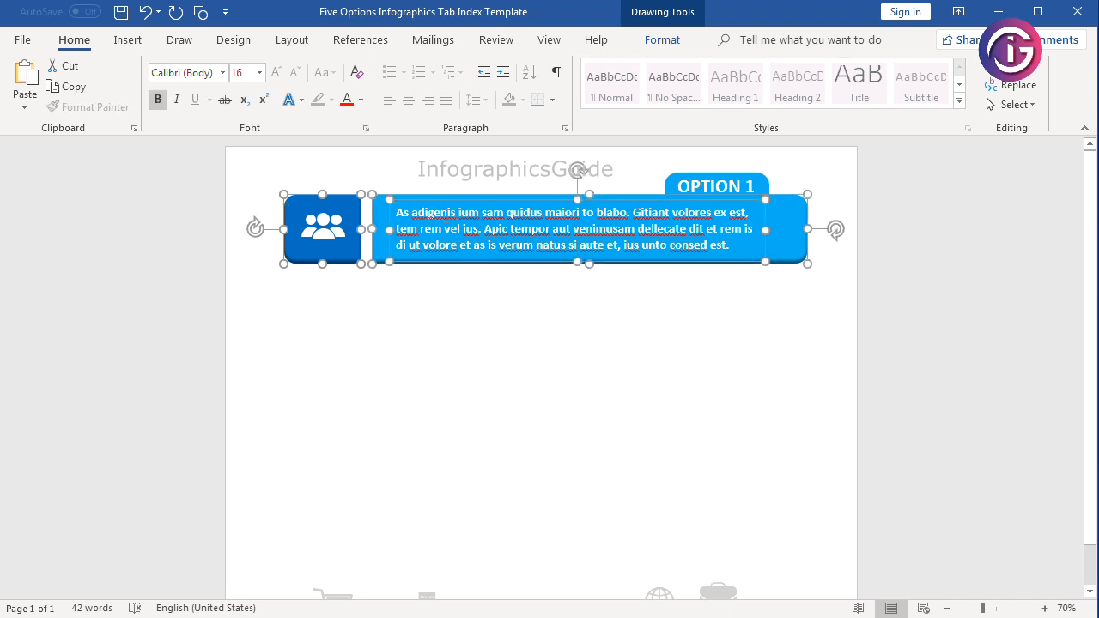
left_click(731, 185, "shift")
left_click(781, 228, "shift")
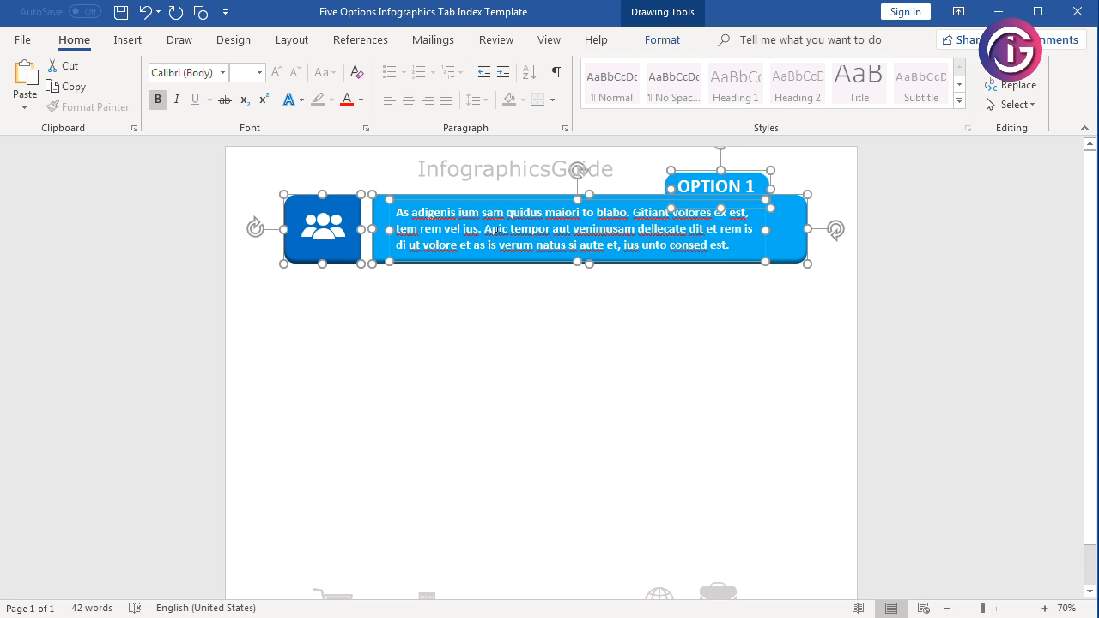
left_click(464, 232)
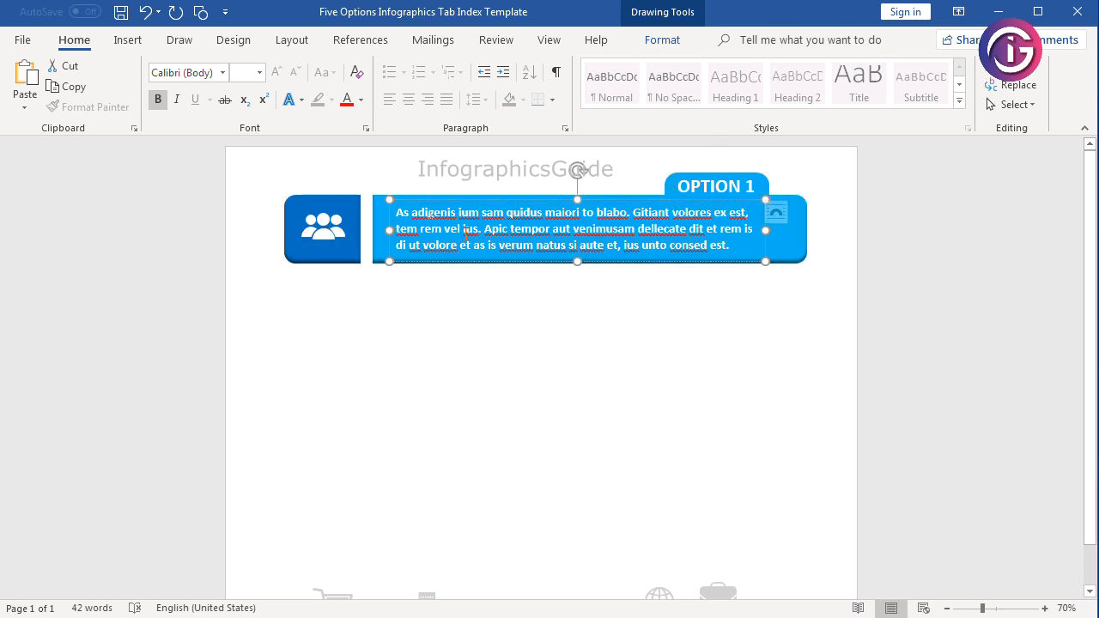
right_click(466, 233)
left_click(311, 239)
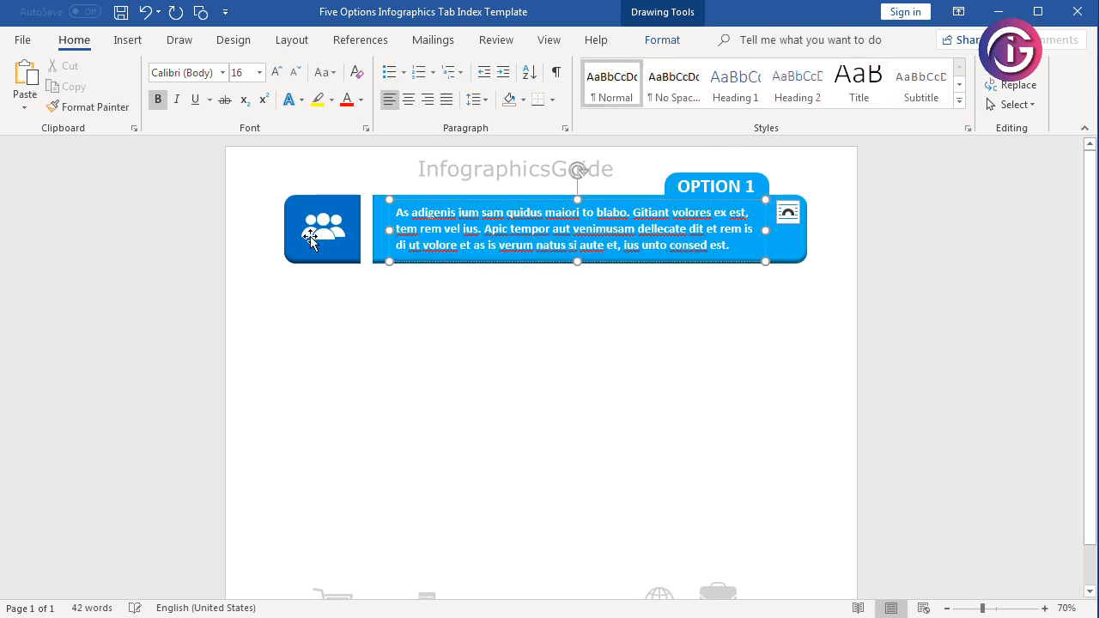
- Group the icon box, people icon, light blue bar, paragraph text, tab and OPTION 1 label into one object
left_click(304, 205)
left_click(323, 233, "shift")
left_click(424, 234, "shift")
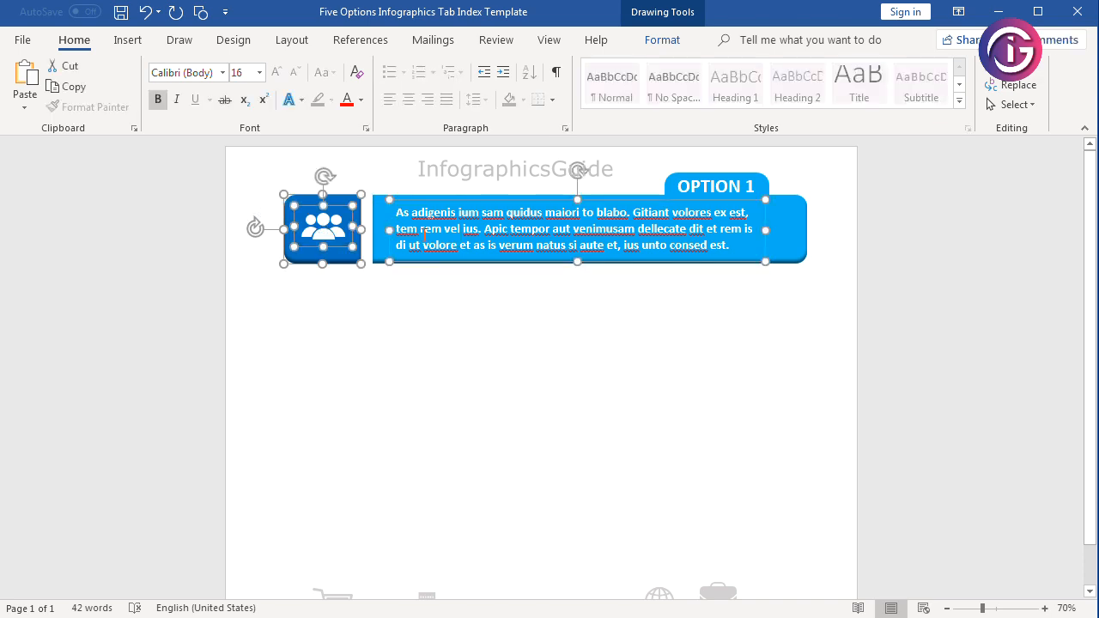
left_click(379, 217, "shift")
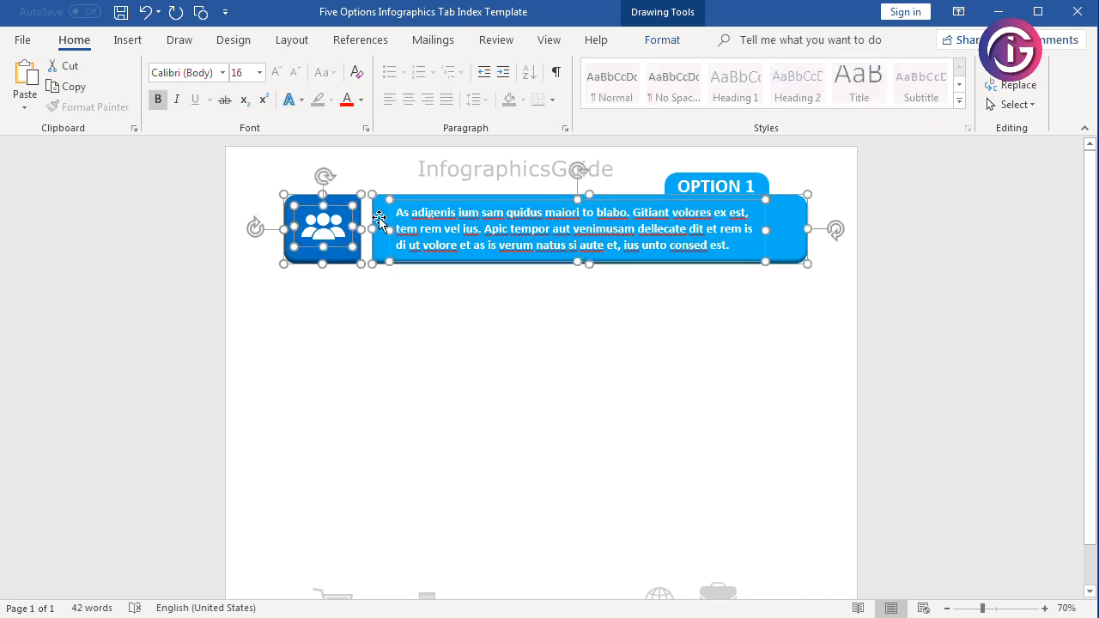
left_click(704, 186, "shift")
left_click(667, 183, "shift")
left_click(668, 180, "shift")
left_click(683, 186, "shift")
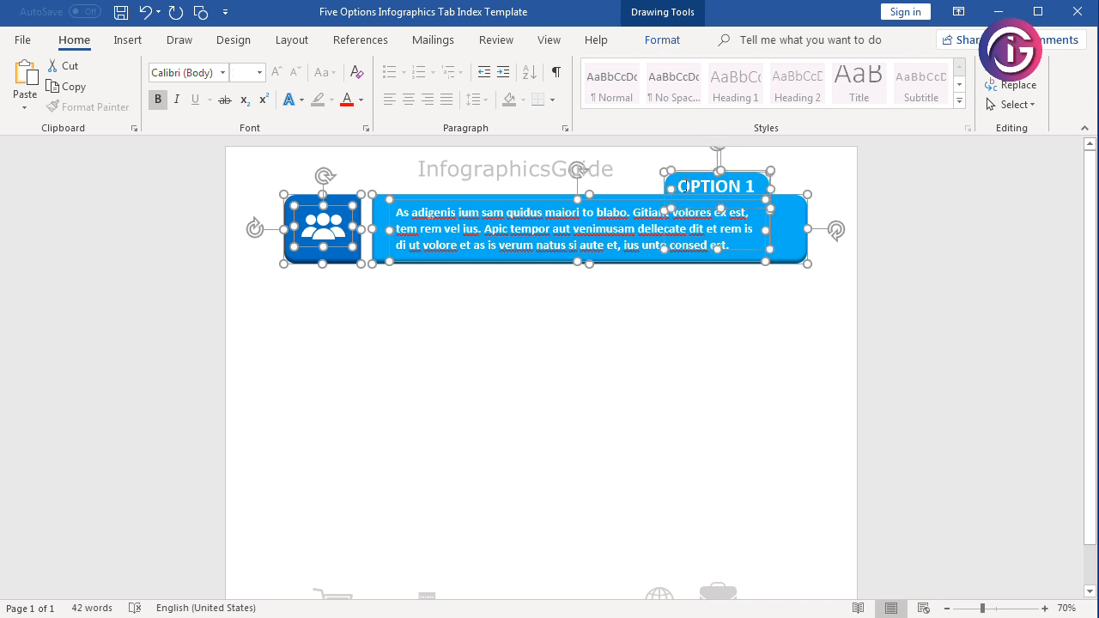
left_click(659, 43)
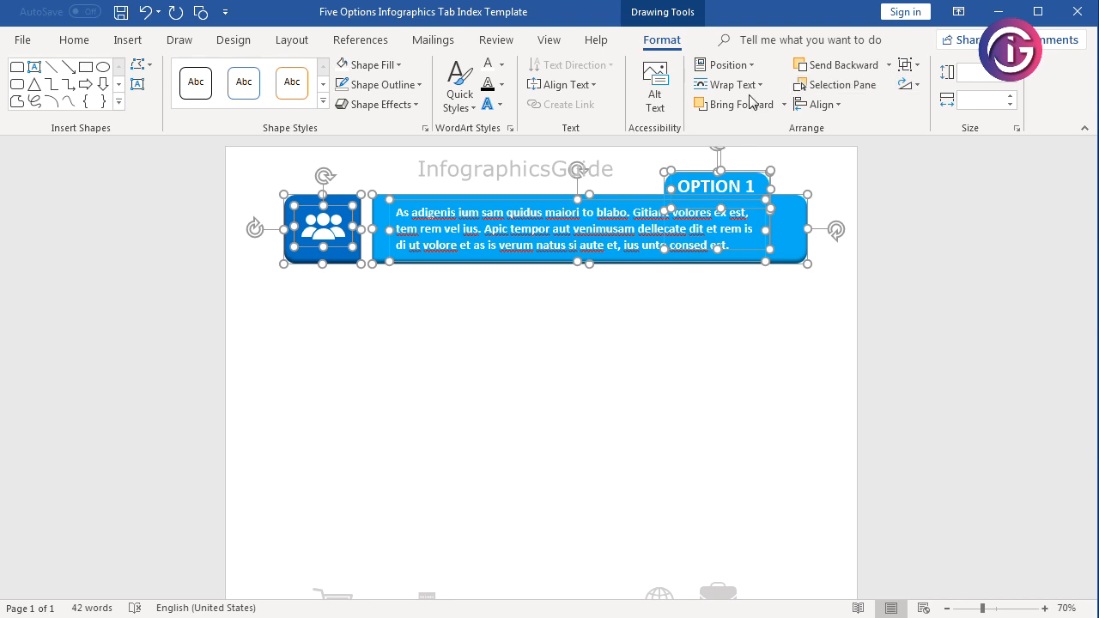
left_click(908, 66)
left_click(927, 88)
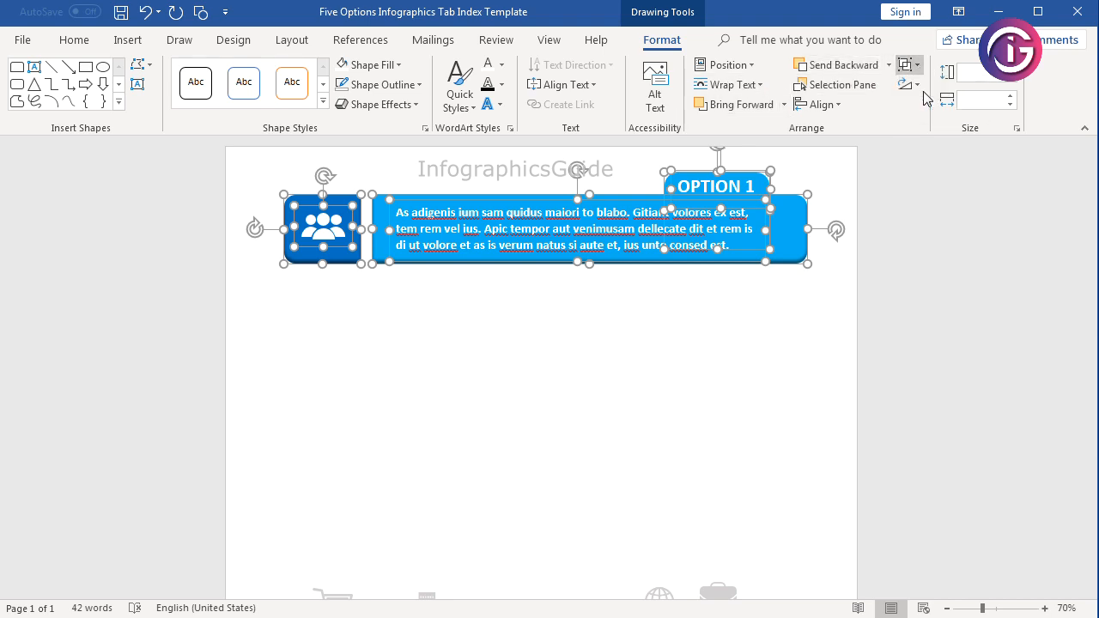
left_click(593, 392)
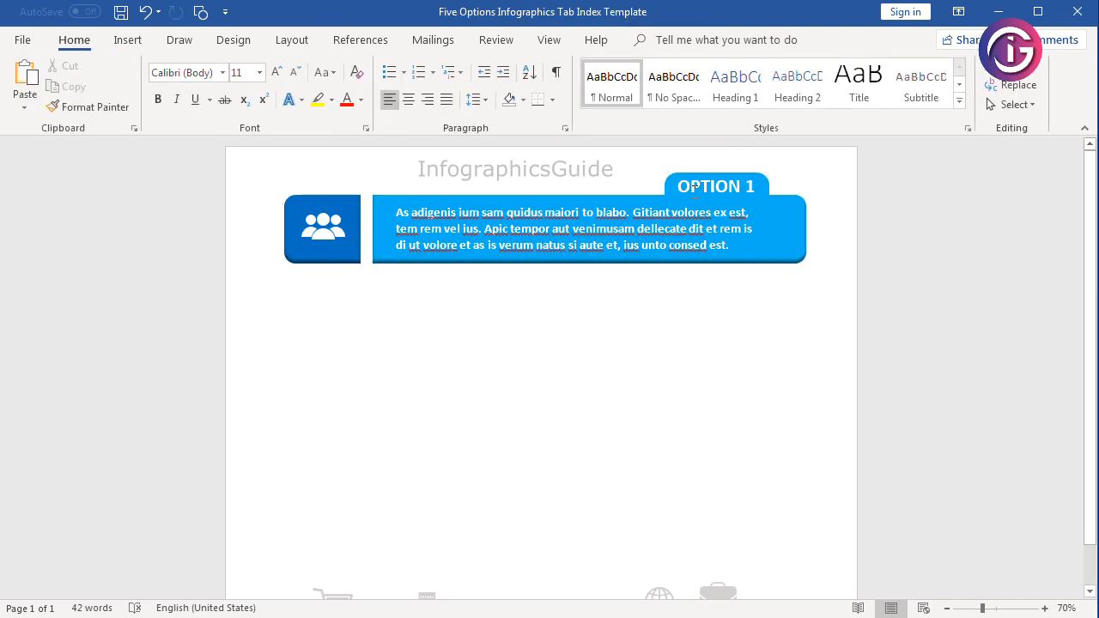
- Copy the whole OPTION 1 banner group
left_click(710, 178)
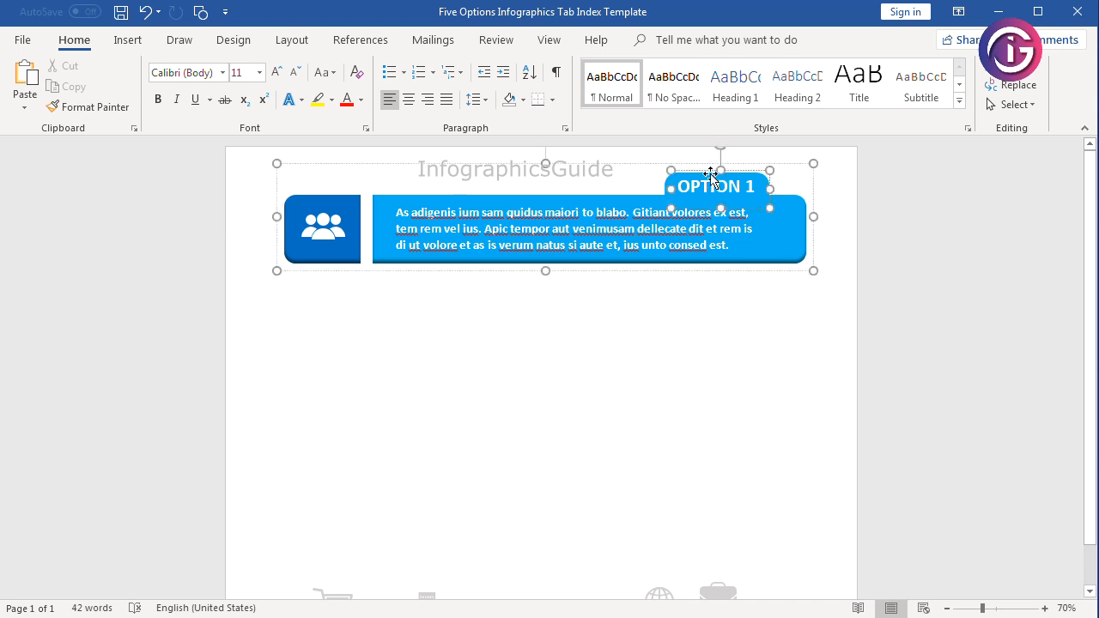
right_click(648, 172)
left_click(695, 199)
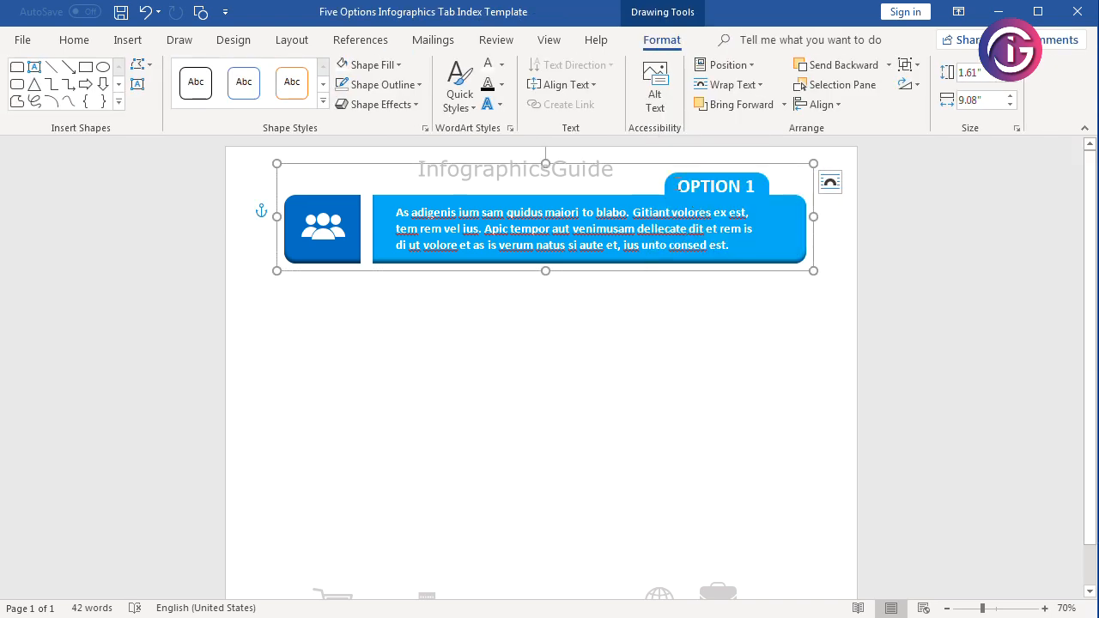
- Paste a copy of the OPTION 1 group and shift it left to line up with the original
right_click(661, 165)
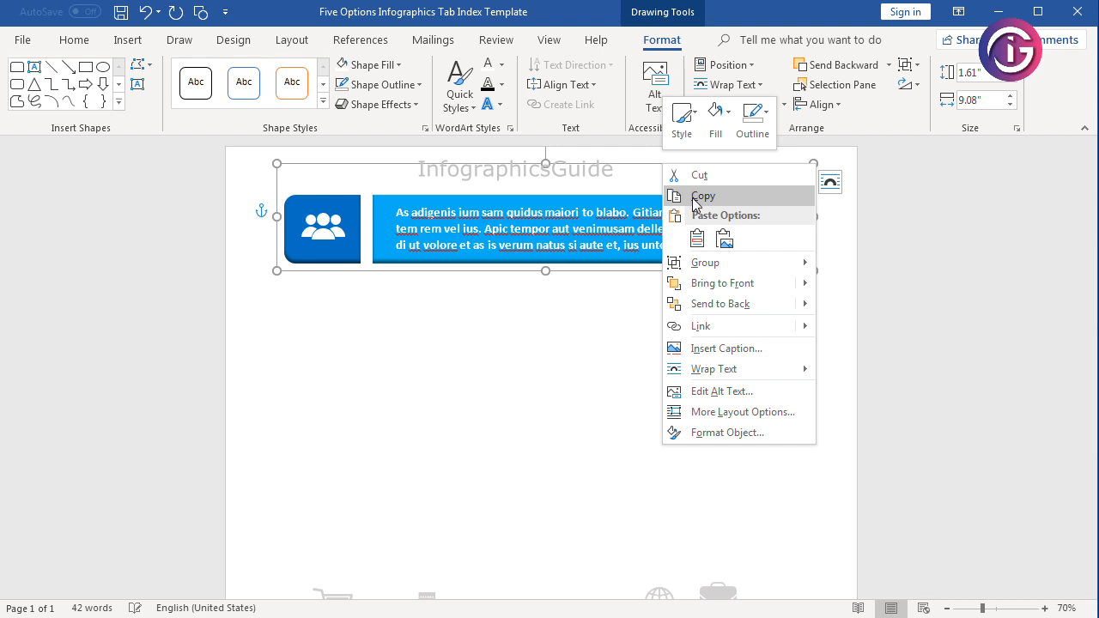
left_click(696, 240)
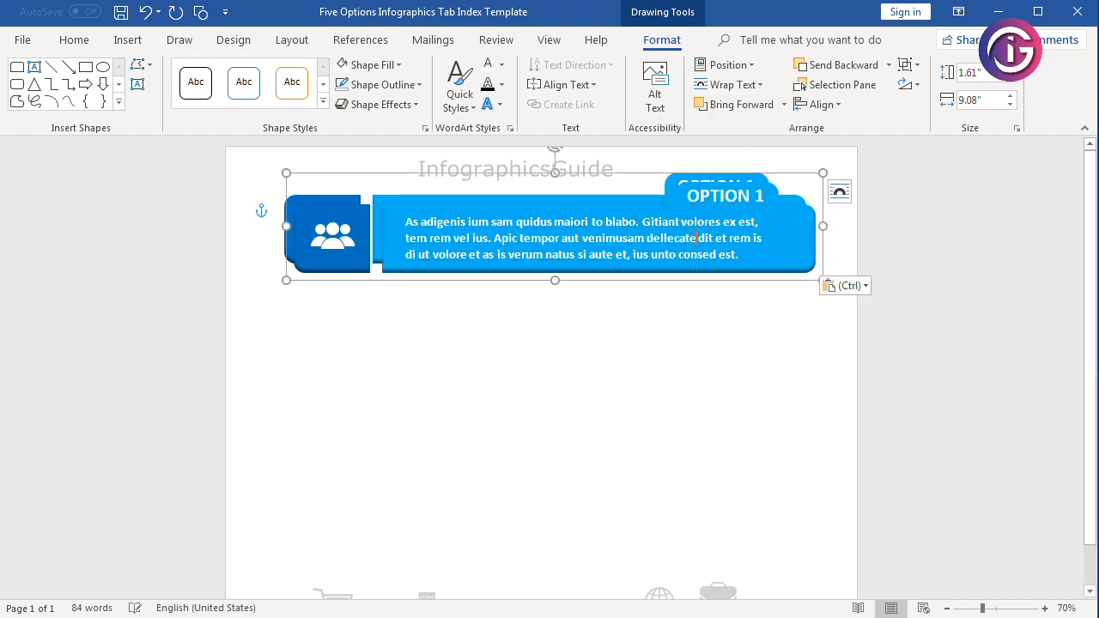
key("Left")
key("Left")
key("Left")
key("Left")
key("Left")
key("Left")
key("Left")
key("Left")
key("Left")
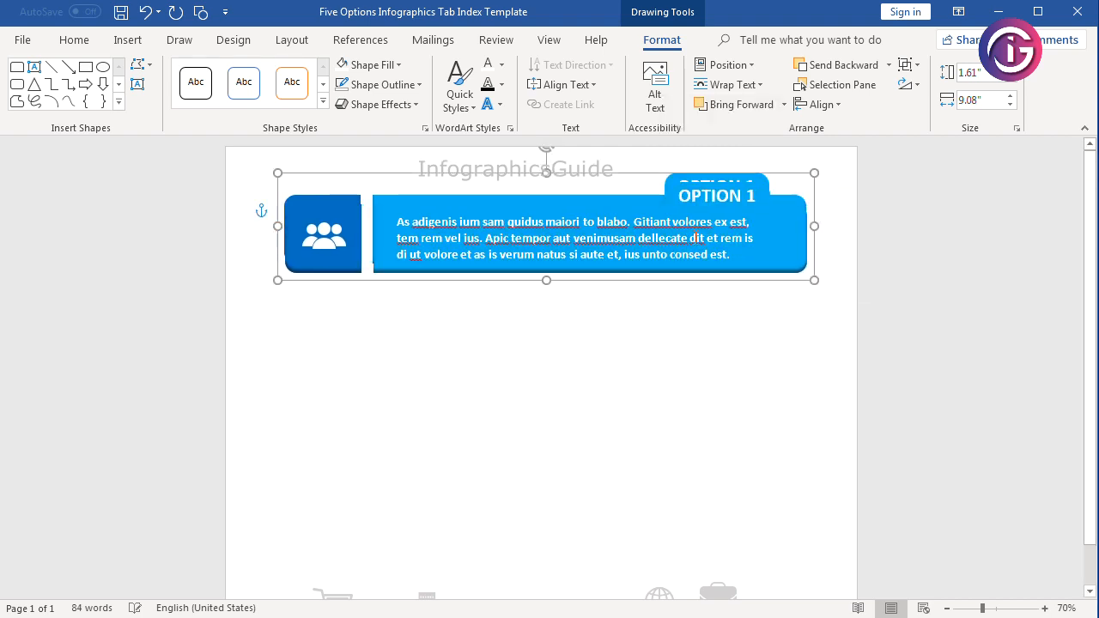
- Try to adjust the pasted group's height and vertical position, and delete the distorted copy
key("shift+Down")
key("shift+Down")
key("shift+Down")
key("shift+Down")
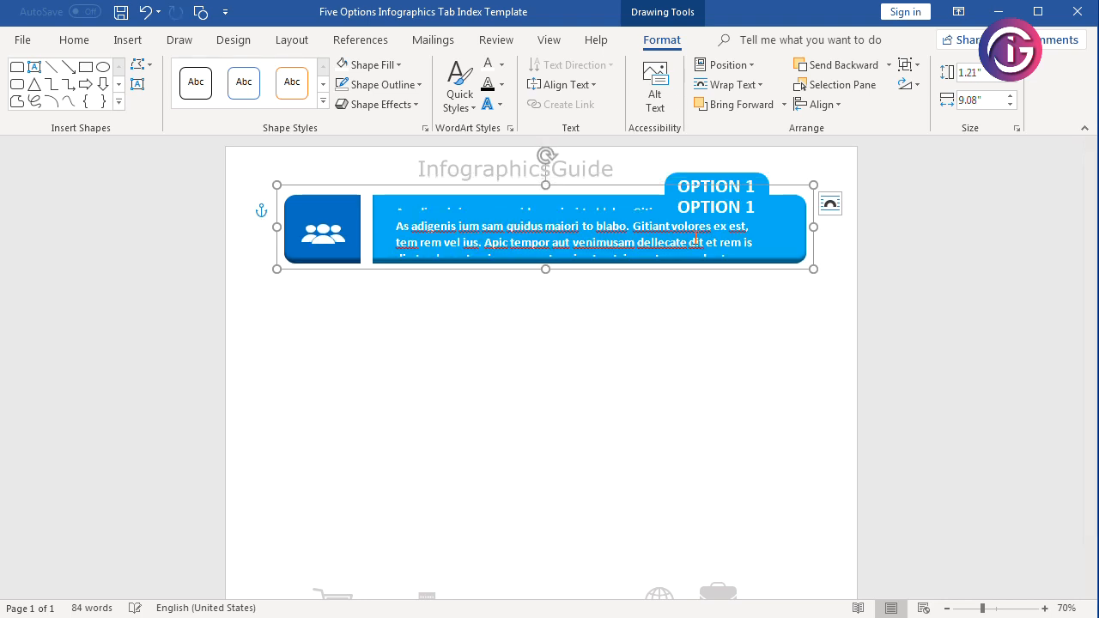
key("shift+Up")
key("shift+Up")
key("shift+Up")
key("shift+Up")
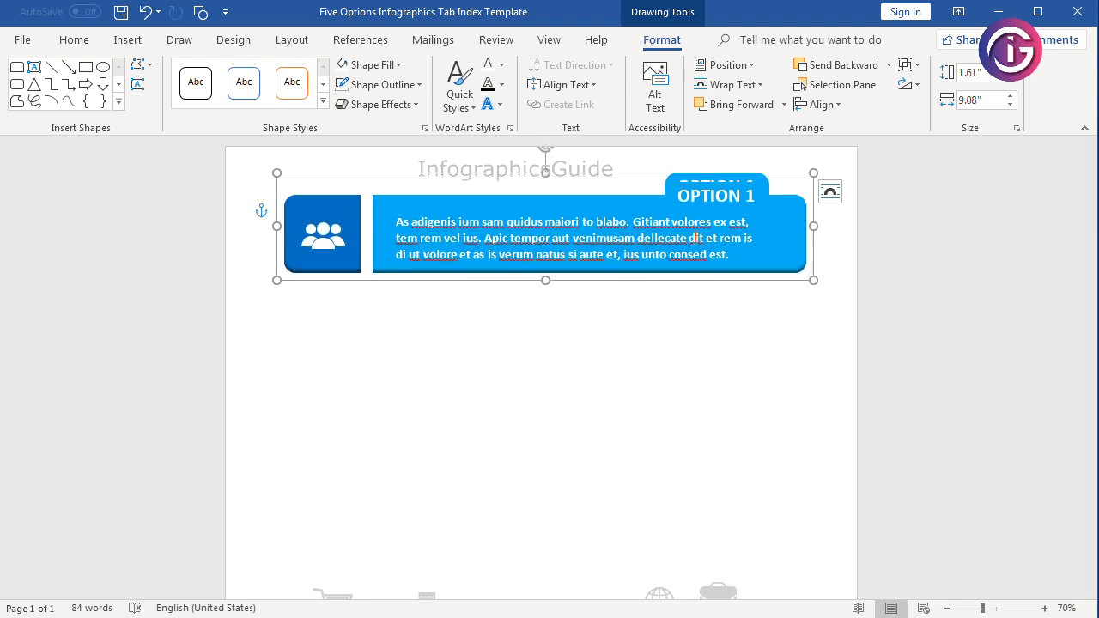
key("Down")
key("Down")
key("Down")
key("Down")
key("Down")
key("Down")
key("Down")
key("Down")
key("shift+Up")
key("shift+Up")
key("shift+Up")
key("shift+Up")
key("shift+Up")
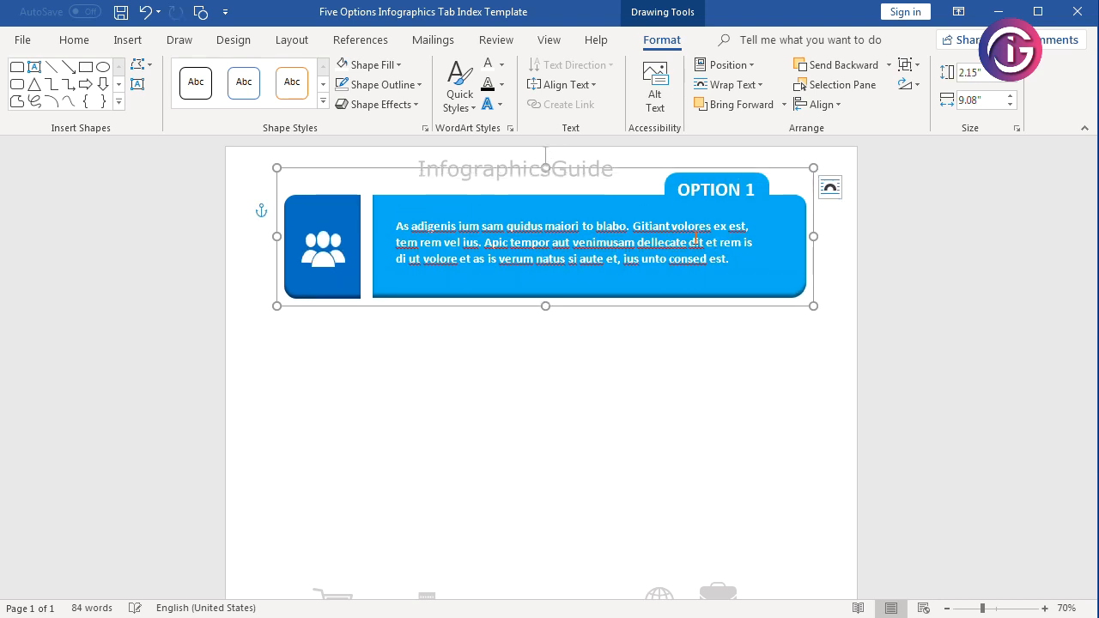
key("shift+Down")
key("shift+Down")
key("shift+Down")
key("shift+Down")
key("shift+Down")
key("shift+Down")
key("shift+Down")
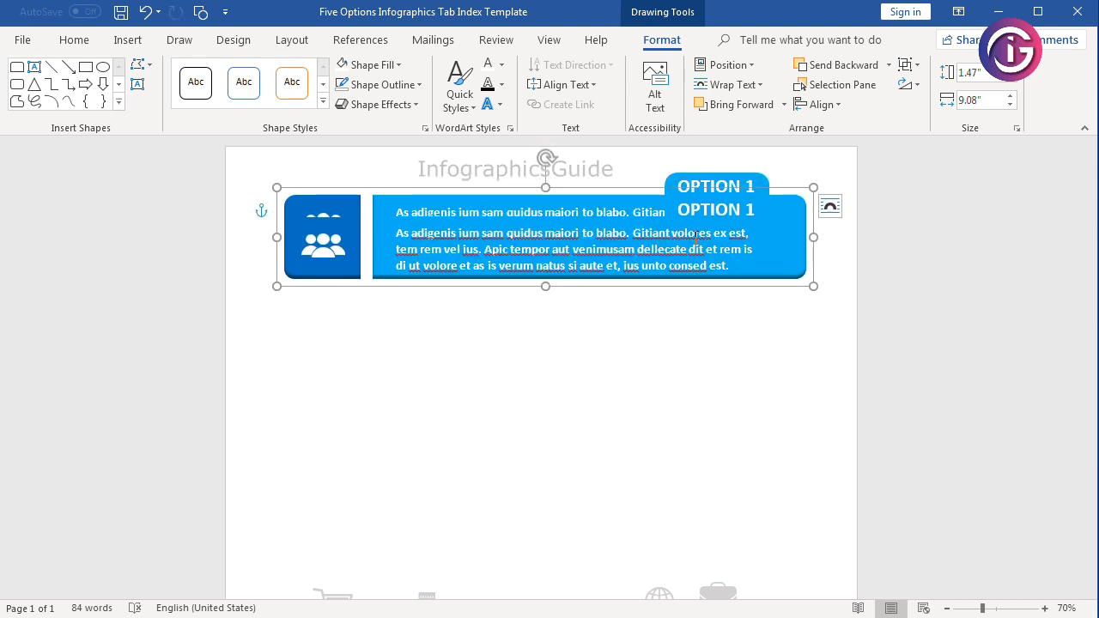
key("Delete")
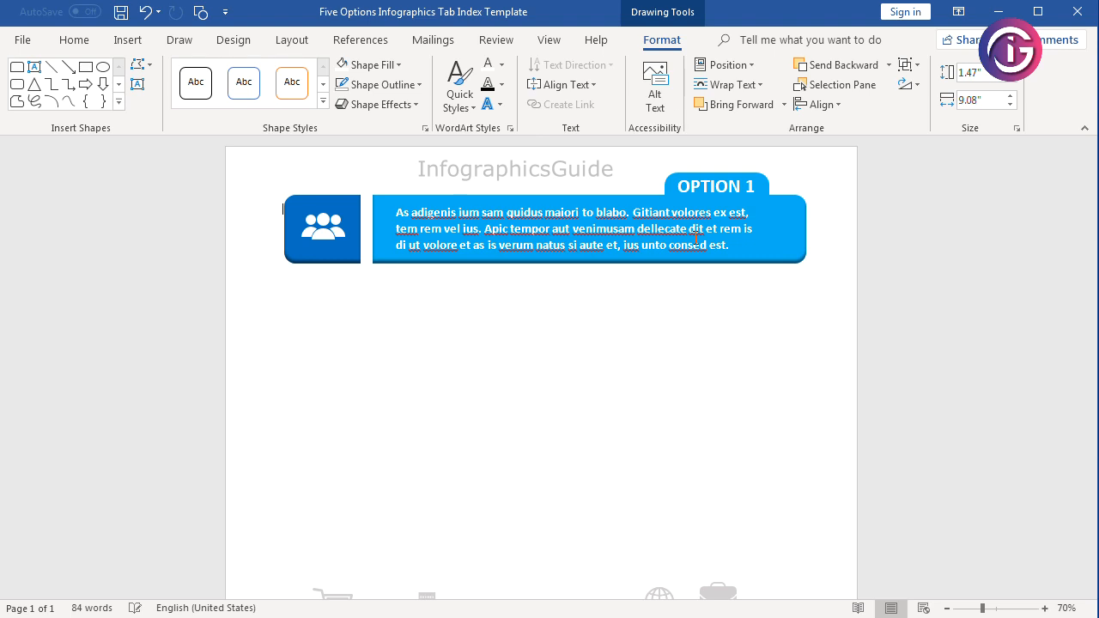
- Paste a fresh copy of the OPTION 1 group and align its left edge with the original banner
left_click(364, 250)
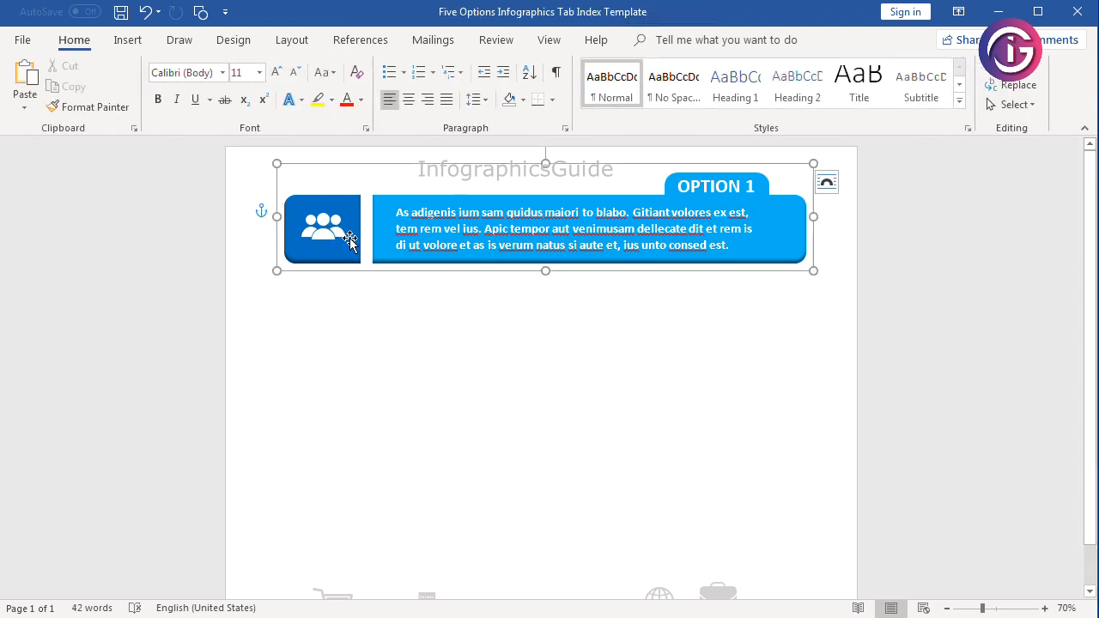
right_click(592, 197)
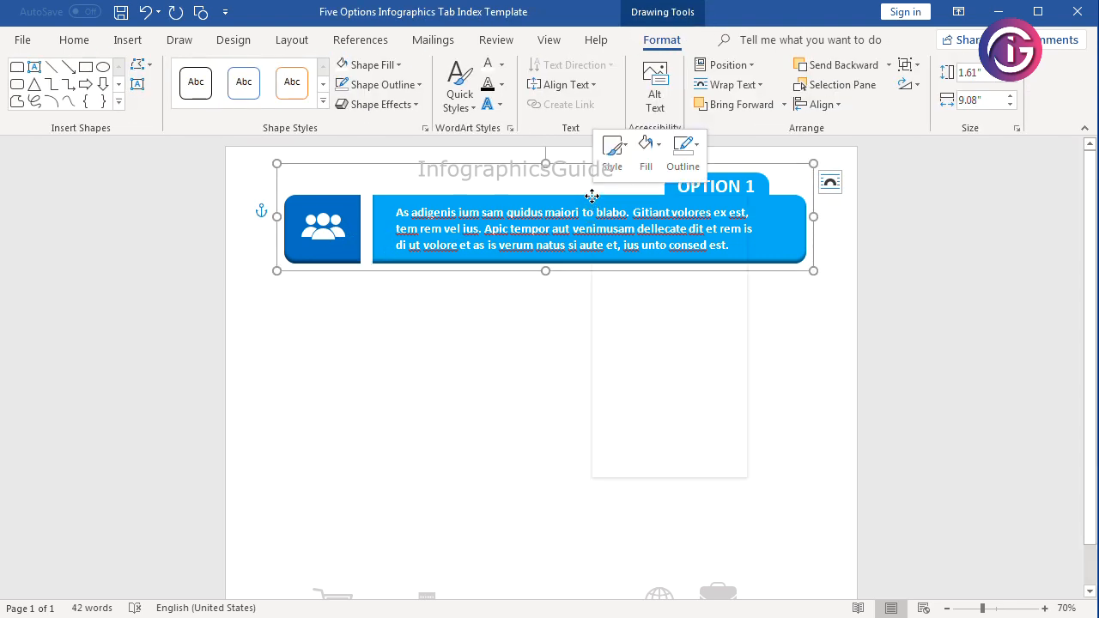
key("Escape")
key("ctrl+v")
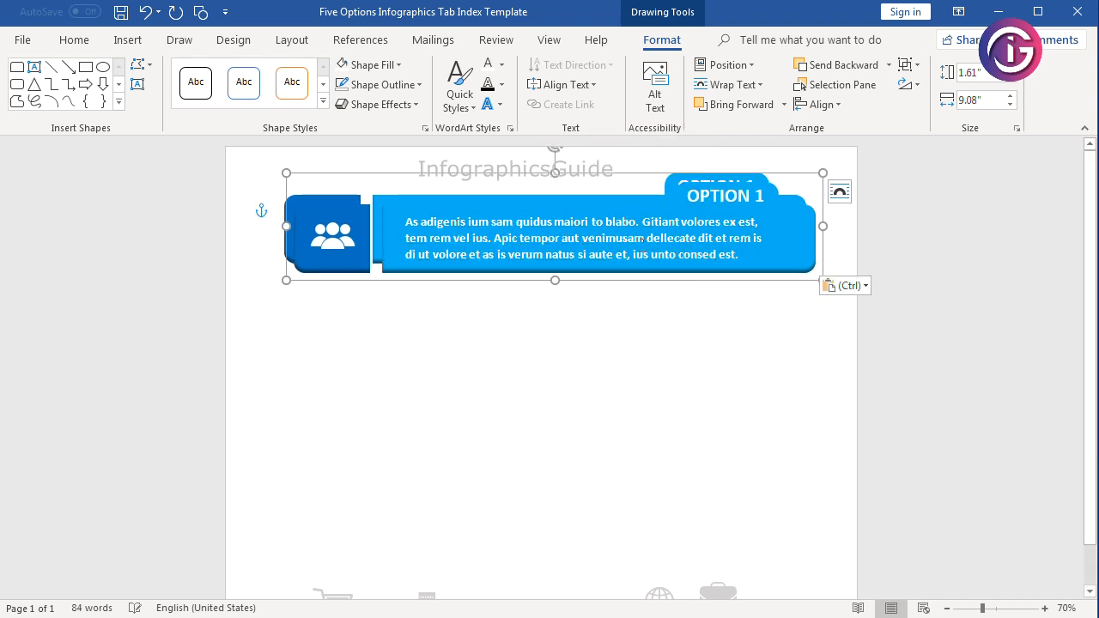
key("Left")
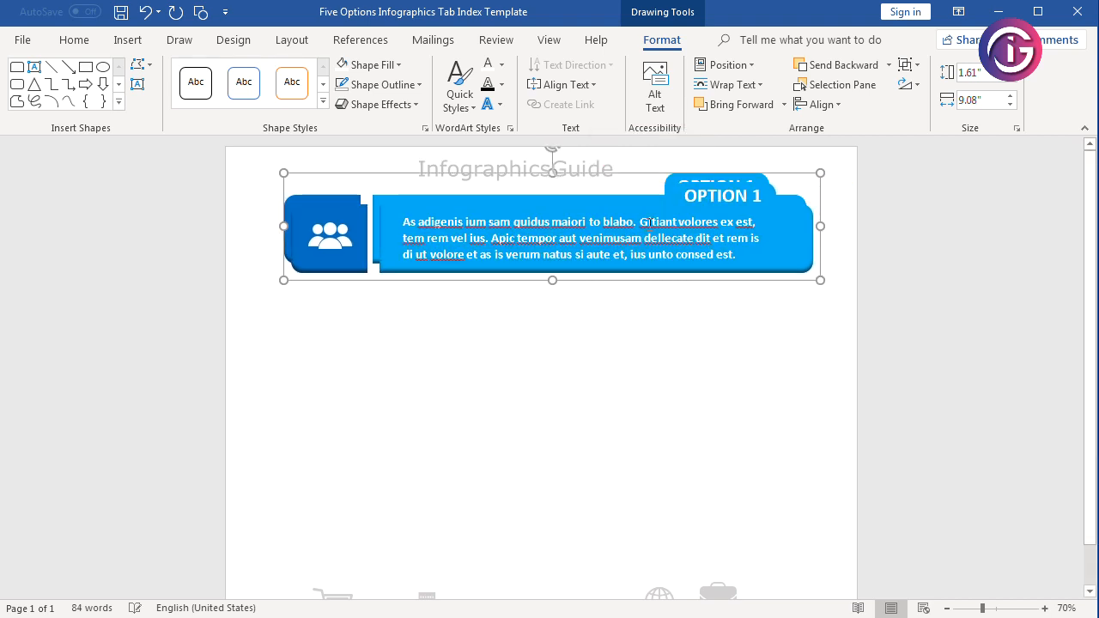
key("ctrl+Left")
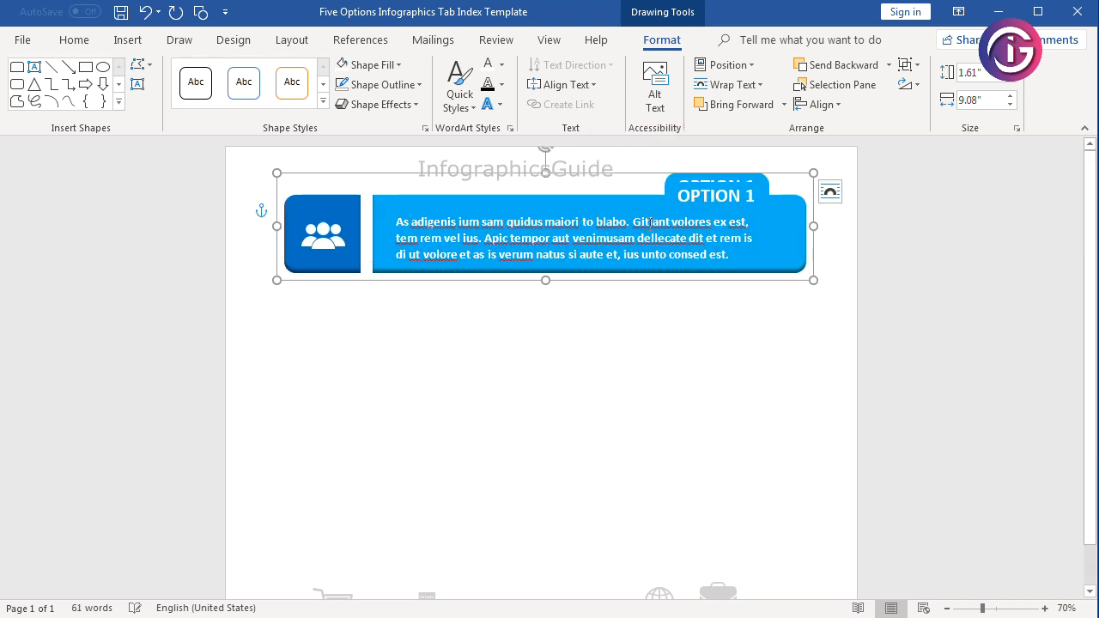
- Move the pasted group straight down until its tab and bar sit below the original banner
key("ctrl+Up")
key("ctrl+Up")
key("ctrl+Up")
key("ctrl+Up")
key("ctrl+Up")
key("ctrl+Up")
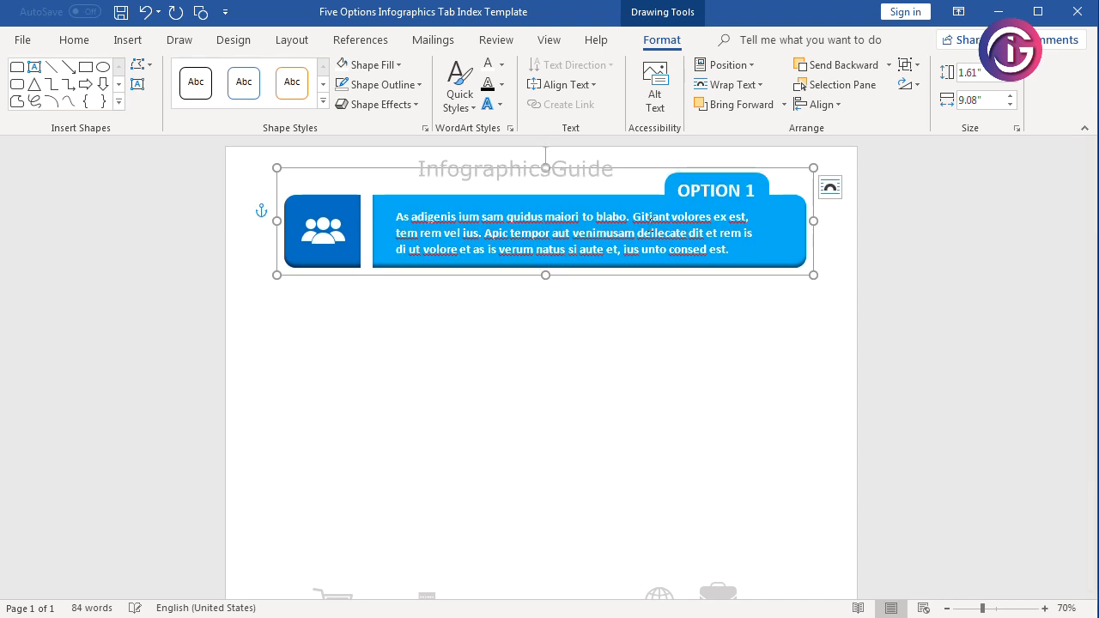
key("ctrl+Up")
key("ctrl+Down")
key("ctrl+Down")
key("ctrl+Down")
key("ctrl+Down")
key("ctrl+Down")
key("ctrl+Down")
key("ctrl+Down")
key("ctrl+Down")
key("ctrl+Down")
key("ctrl+Down")
key("ctrl+Down")
key("ctrl+Down")
key("ctrl+Down")
key("ctrl+Down")
key("ctrl+Down")
key("ctrl+Down")
key("ctrl+Down")
key("ctrl+Down")
key("ctrl+Down")
key("ctrl+Down")
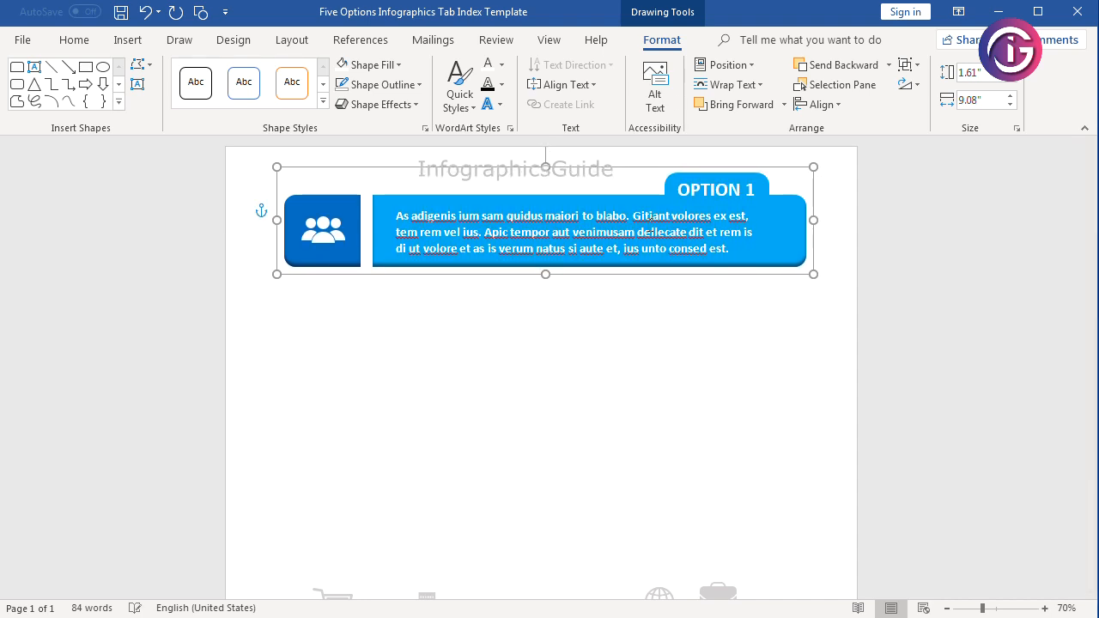
key("Down")
key("Down")
key("Down")
key("Down")
key("Down")
key("Down")
key("Down")
key("Down")
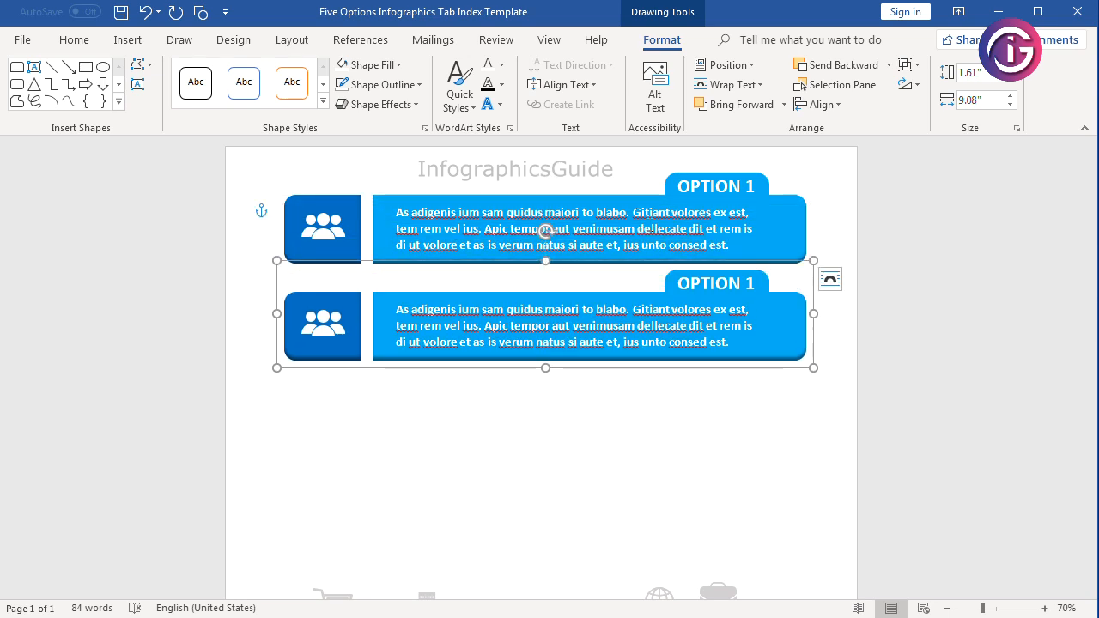
- Fine-tune the lower banner's vertical position by nudging it slightly closer to the original
key("ctrl+Up")
key("ctrl+Up")
key("ctrl+Up")
key("ctrl+Up")
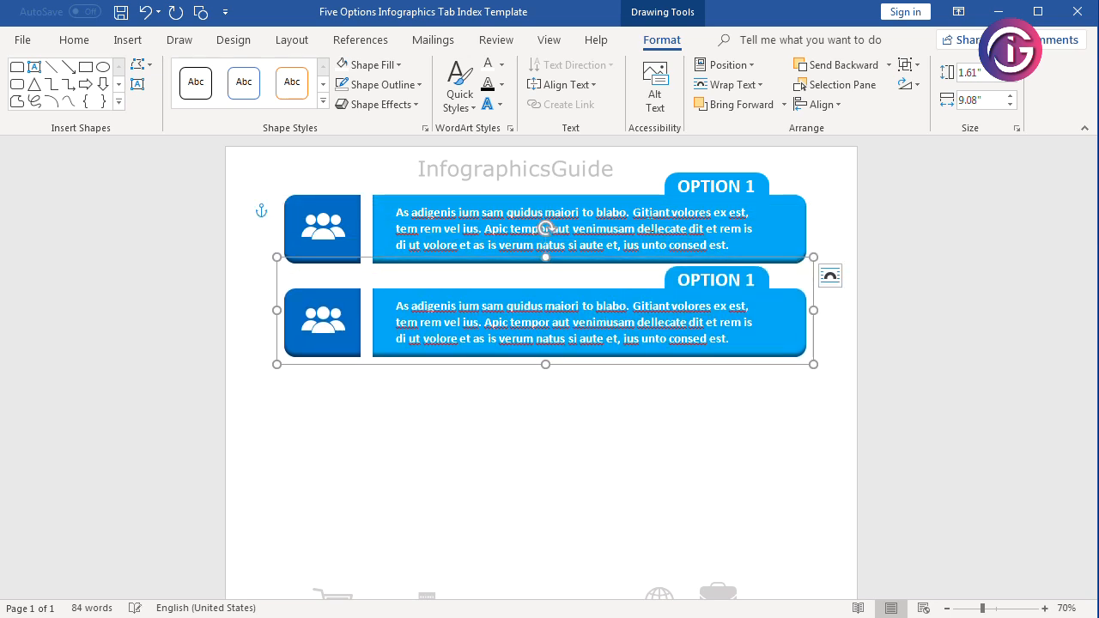
key("ctrl+Up")
key("ctrl+Down")
key("ctrl+Down")
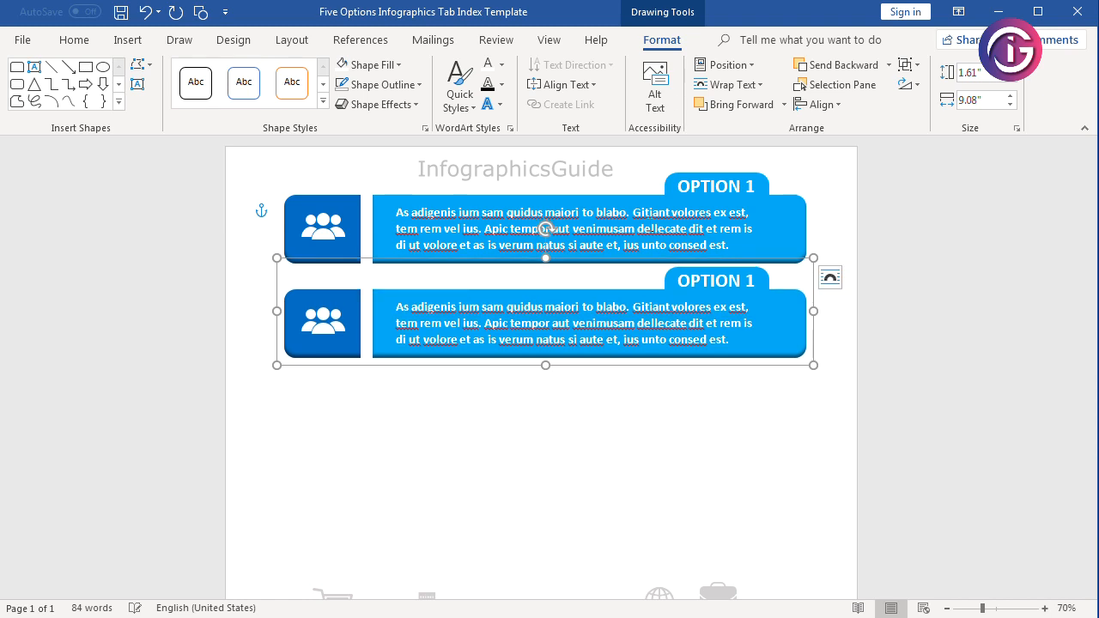
key("shift+Up")
key("shift+Up")
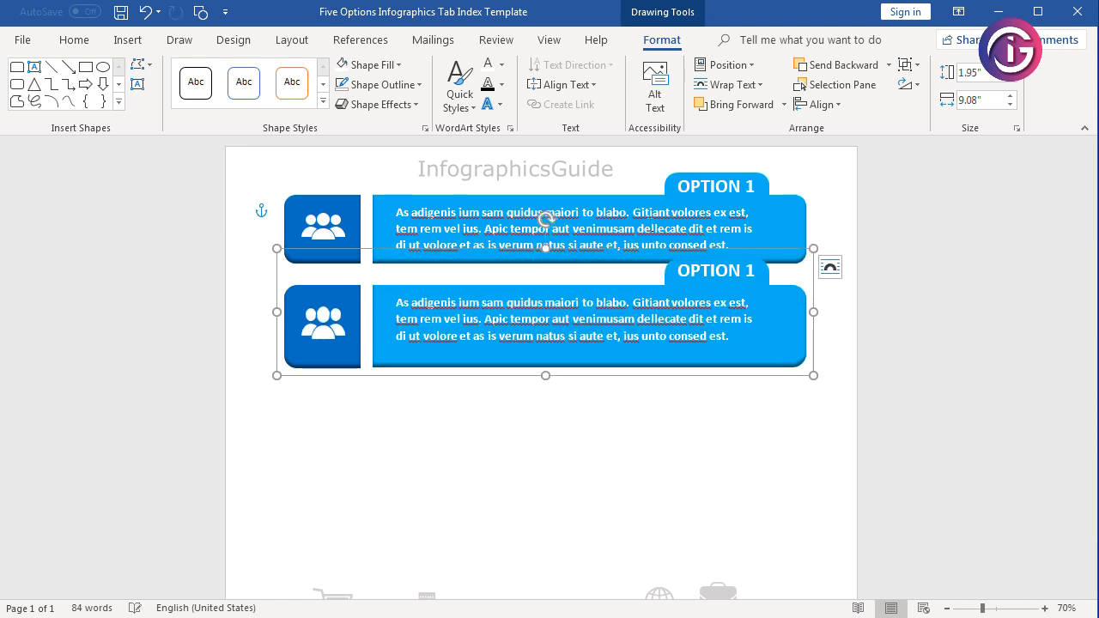
key("ctrl+z")
key("ctrl+z")
- Move the lower banner up so its tab overlaps the original bar, leaving a narrow gap between the two bars
key("ctrl+Up")
key("ctrl+Up")
key("ctrl+Up")
key("ctrl+Up")
key("ctrl+Up")
key("ctrl+Up")
key("ctrl+Up")
key("ctrl+Up")
key("ctrl+Up")
key("ctrl+Up")
key("ctrl+Up")
key("ctrl+Up")
key("ctrl+Up")
key("ctrl+Up")
key("ctrl+Up")
key("ctrl+Up")
key("ctrl+Up")
key("ctrl+Up")
key("ctrl+Up")
key("ctrl+Up")
key("ctrl+Up")
key("ctrl+Up")
key("ctrl+Up")
key("ctrl+Up")
key("ctrl+Up")
key("ctrl+Up")
key("ctrl+Up")
key("ctrl+Down")
key("ctrl+Down")
key("ctrl+Down")
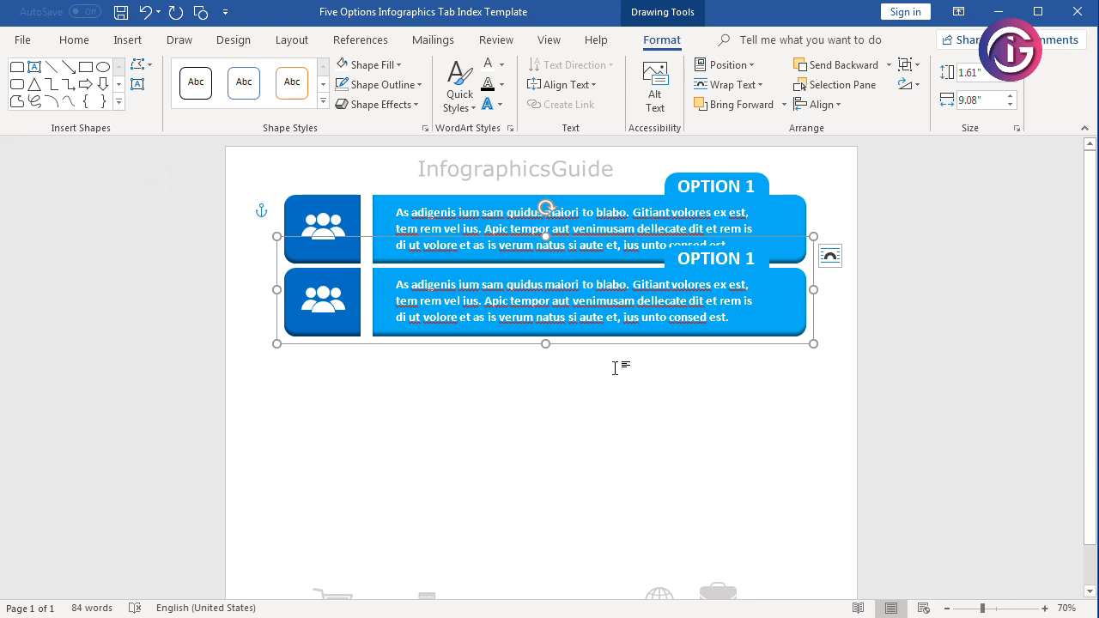
- Shorten the body text in both banners by deleting the ending ", ius unto consed est." after "aute et"
left_click(615, 412)
left_click(611, 247)
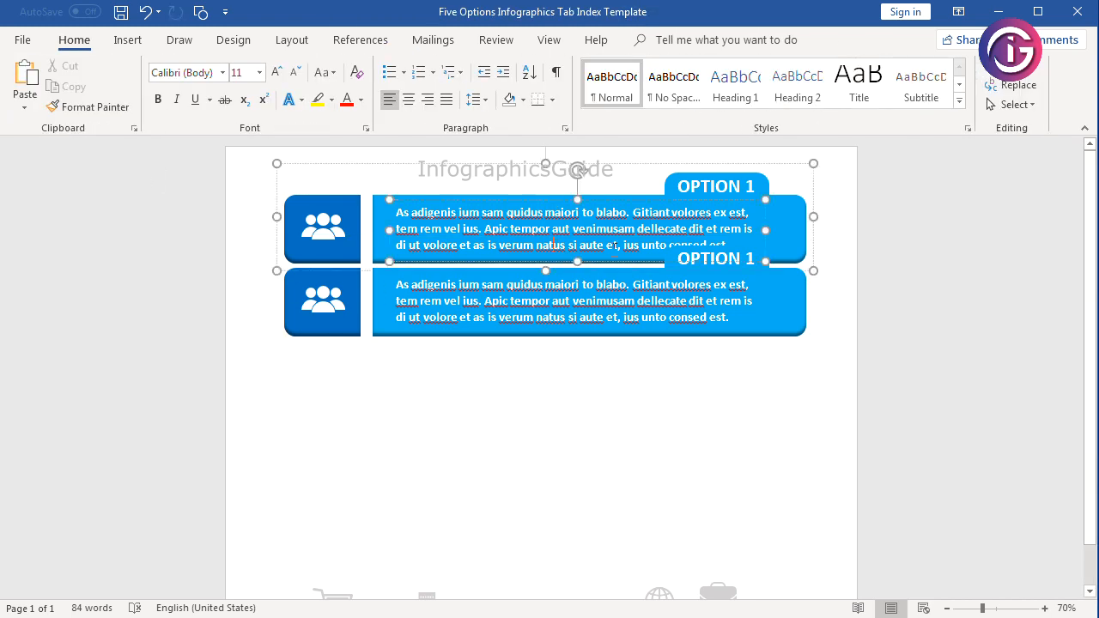
left_click_drag(619, 246, 747, 256)
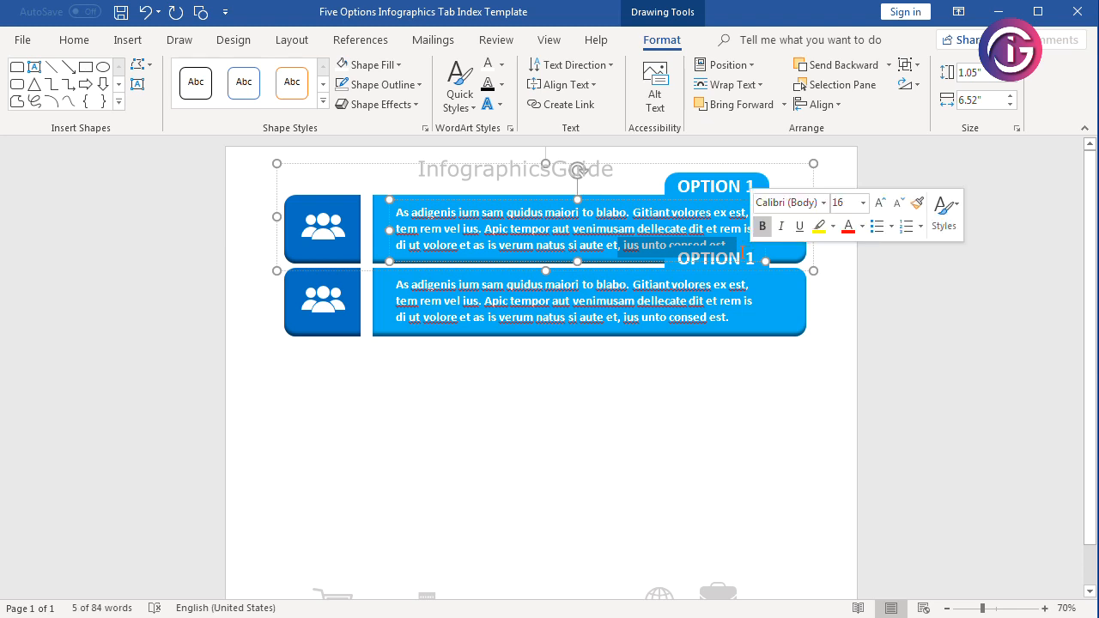
key("Delete")
left_click(339, 237)
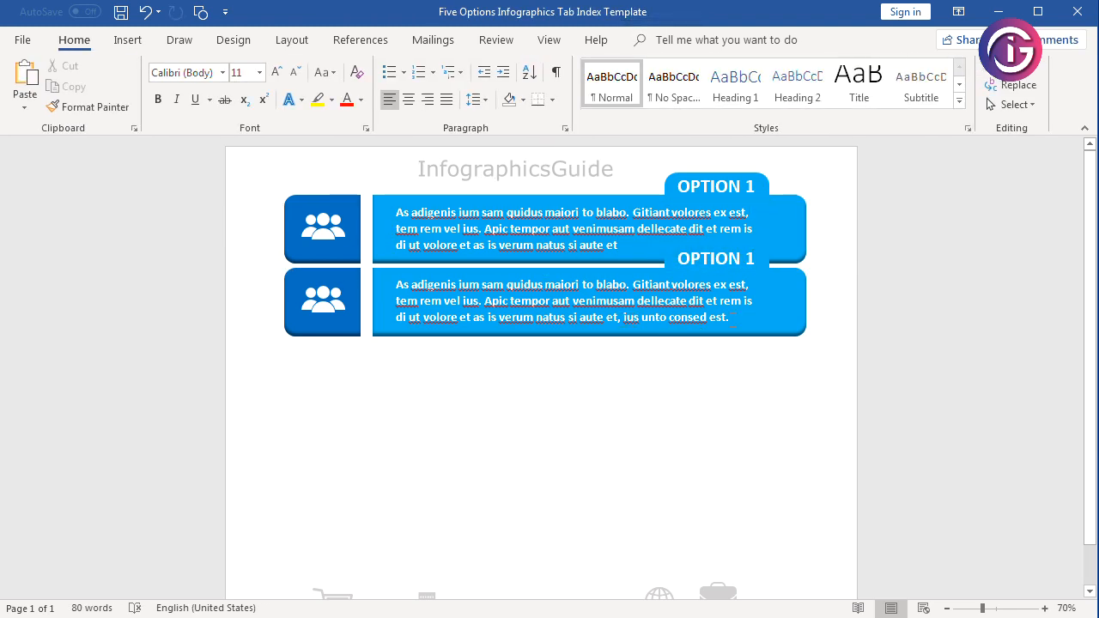
left_click_drag(617, 318, 756, 319)
key("Delete")
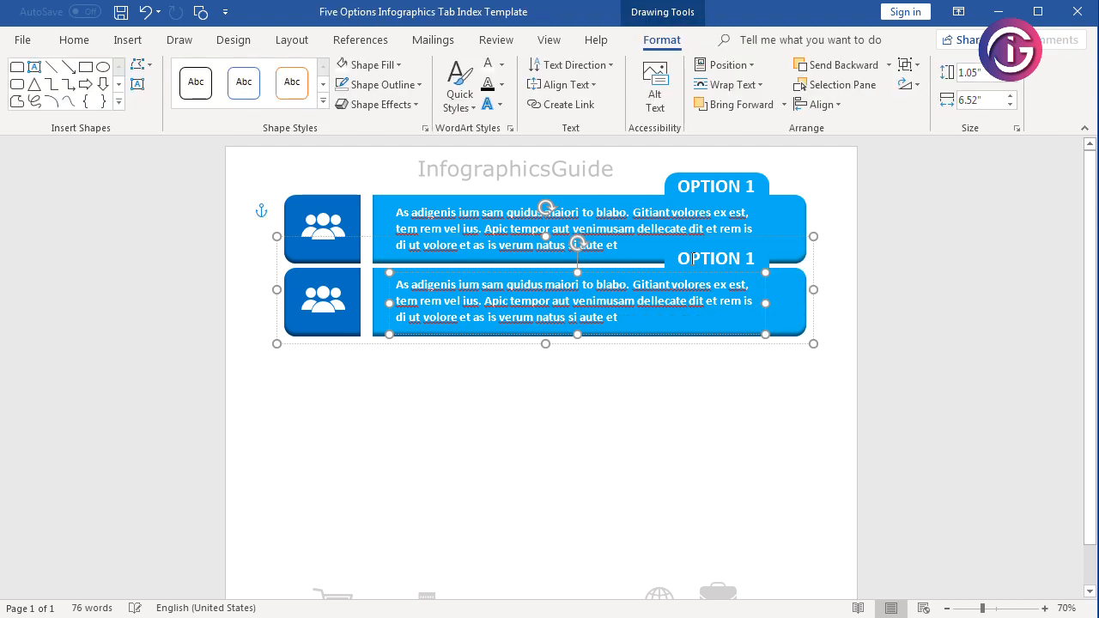
- Fill the icon block of the lower banner with the standard dark red colour
triple_click(670, 258)
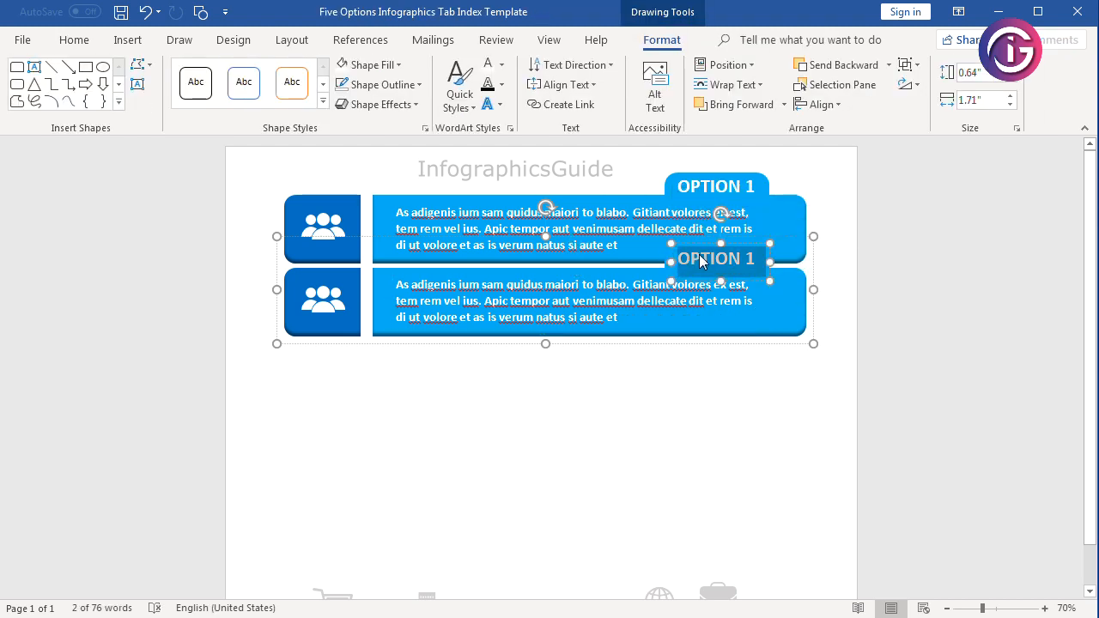
left_click(787, 292)
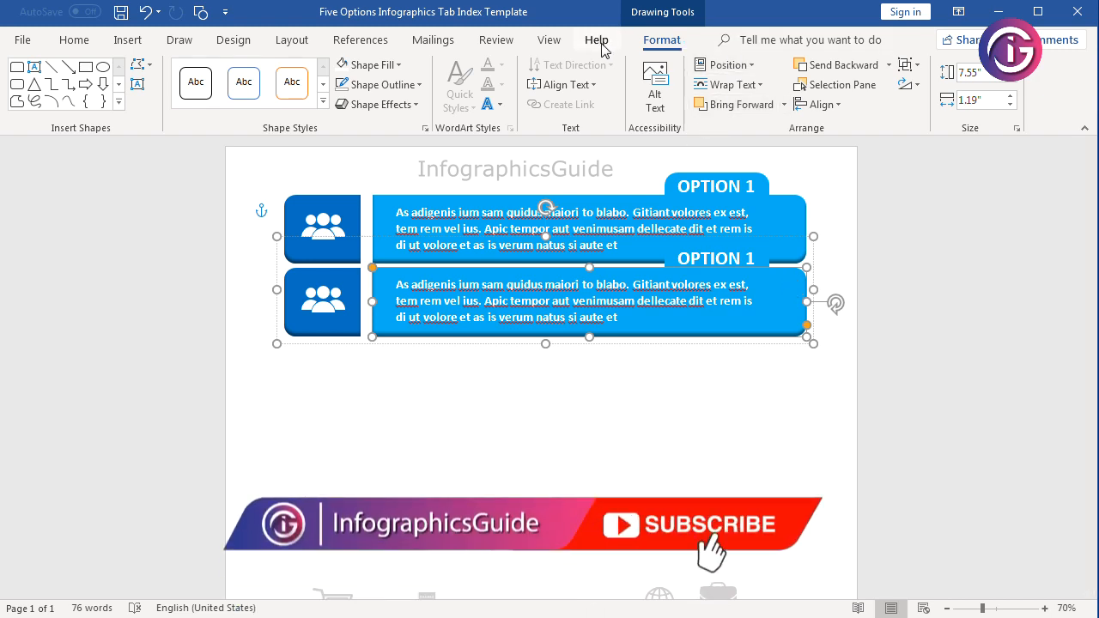
left_click(321, 273)
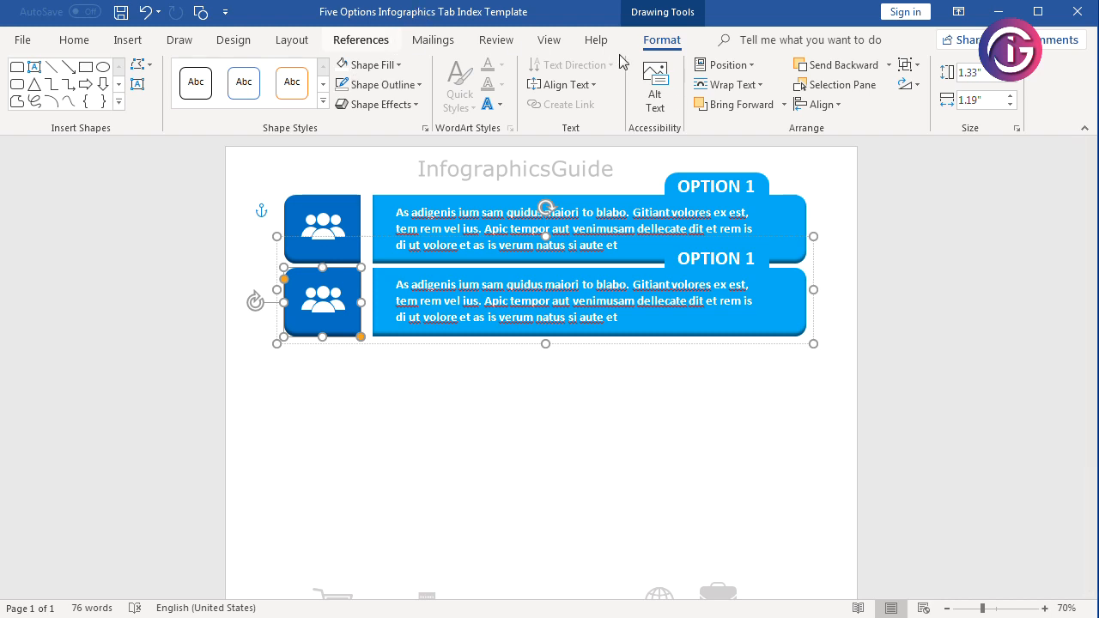
left_click(405, 67)
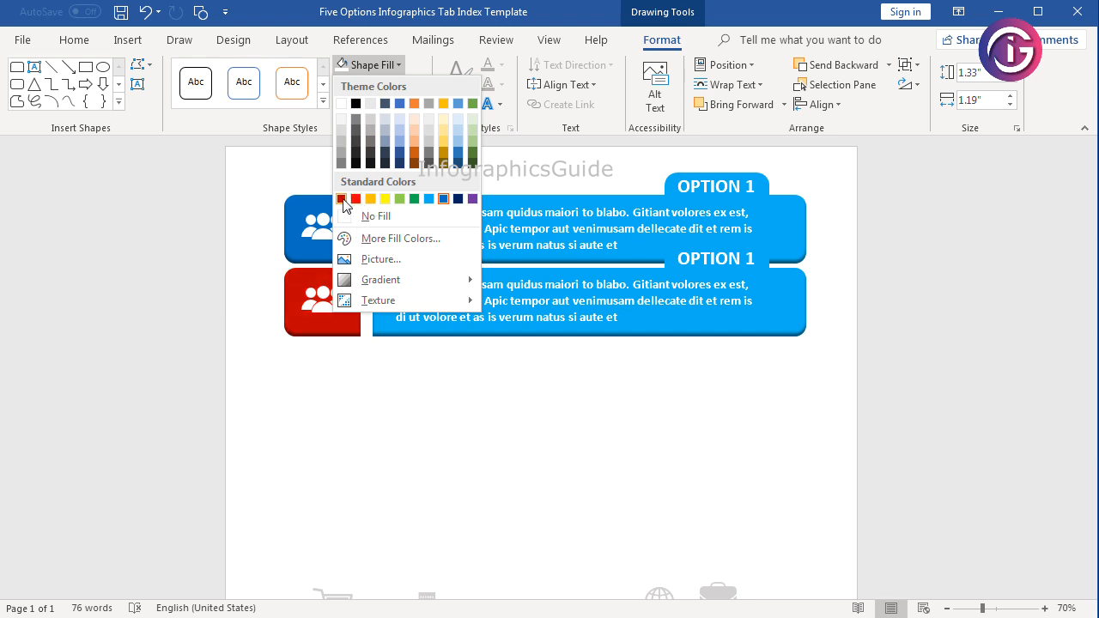
left_click(342, 199)
- Fill the long text bar of the lower banner with standard red
left_click(801, 292)
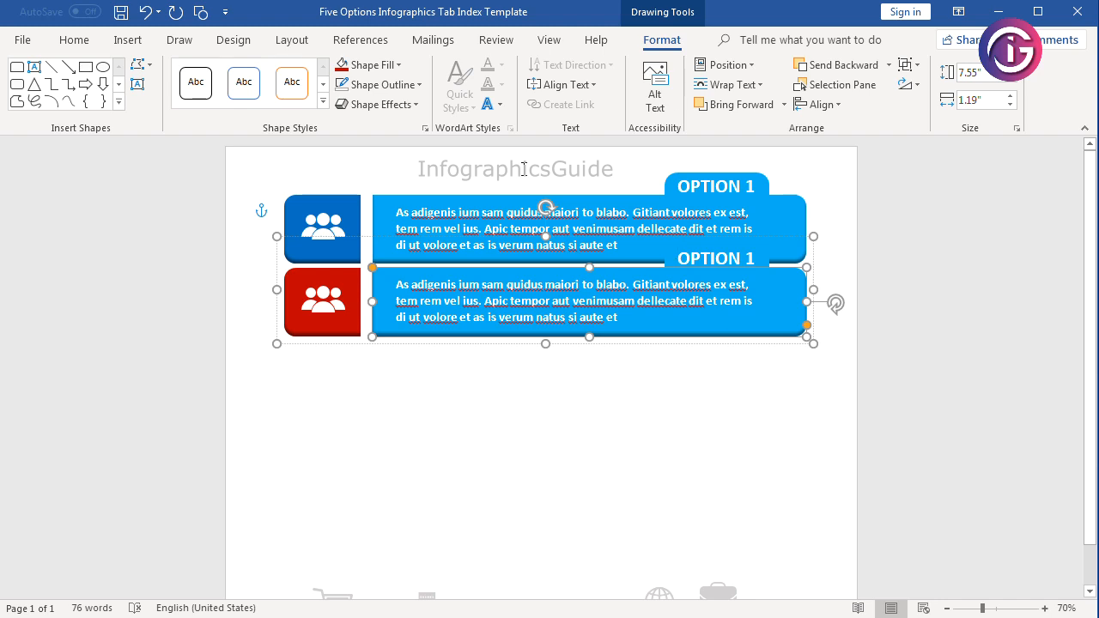
left_click(397, 67)
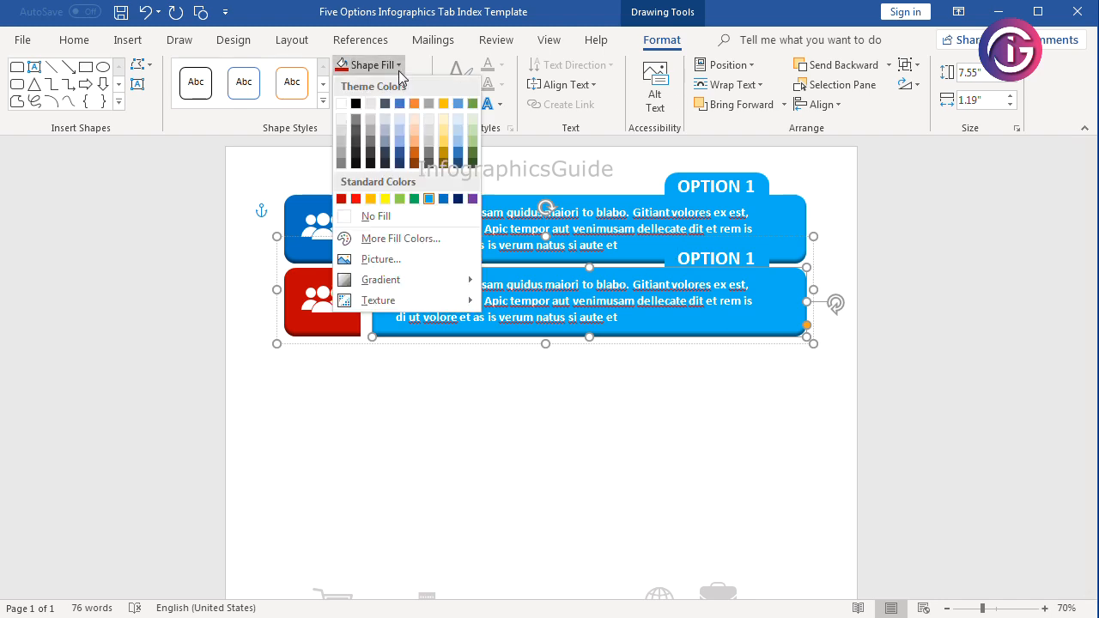
left_click(356, 199)
left_click(799, 443)
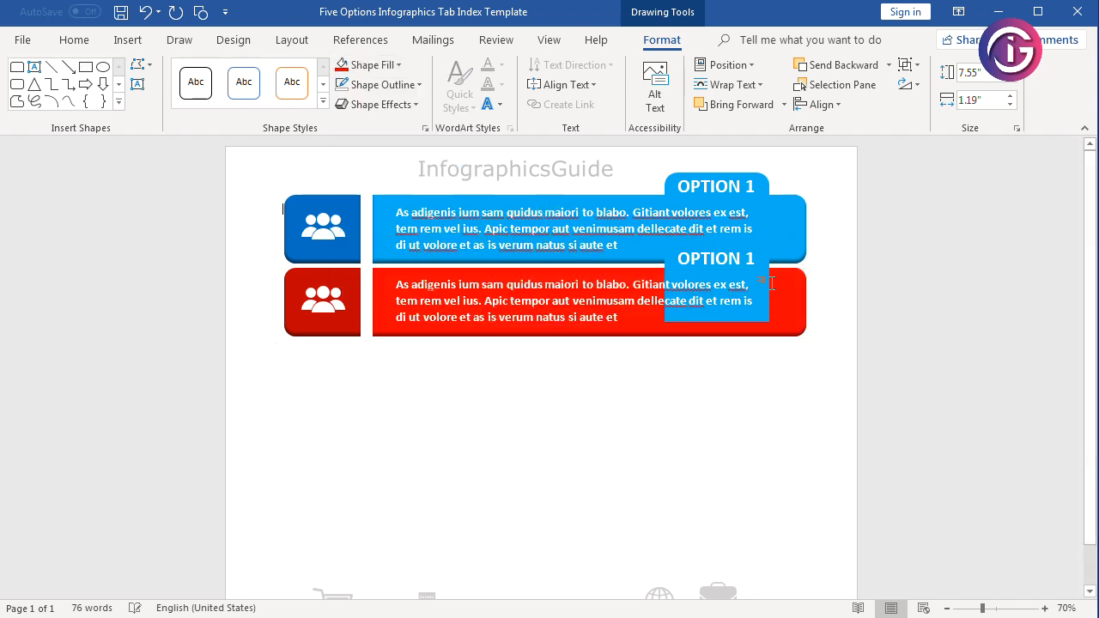
- Recolour the tab shape behind the lower banner's label with the same red as its bar
left_click(767, 281)
left_click(764, 275)
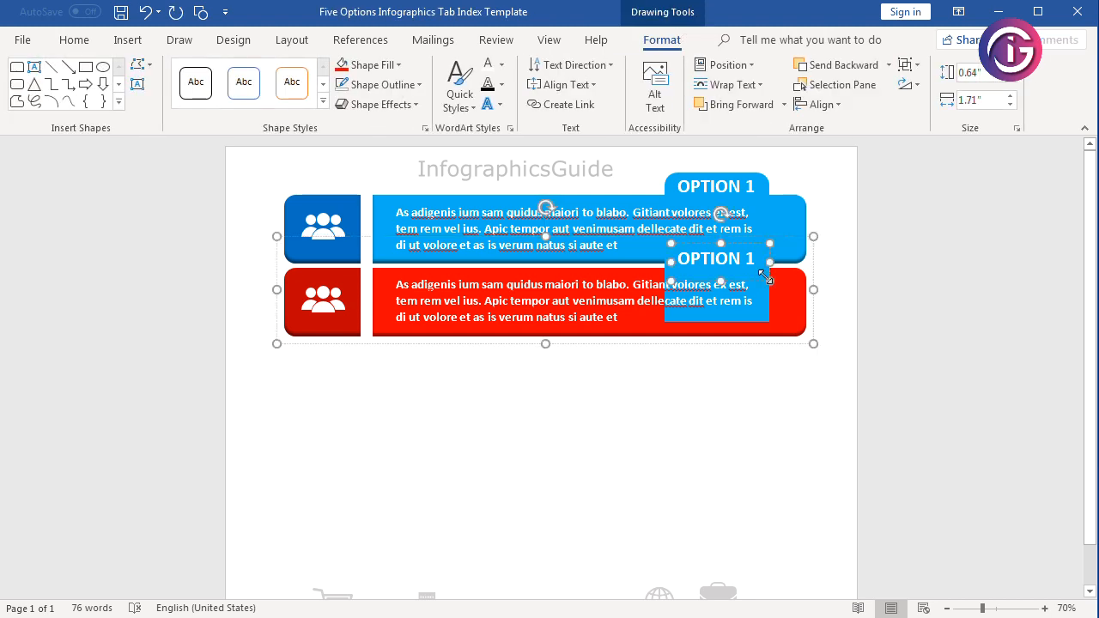
left_click(765, 290)
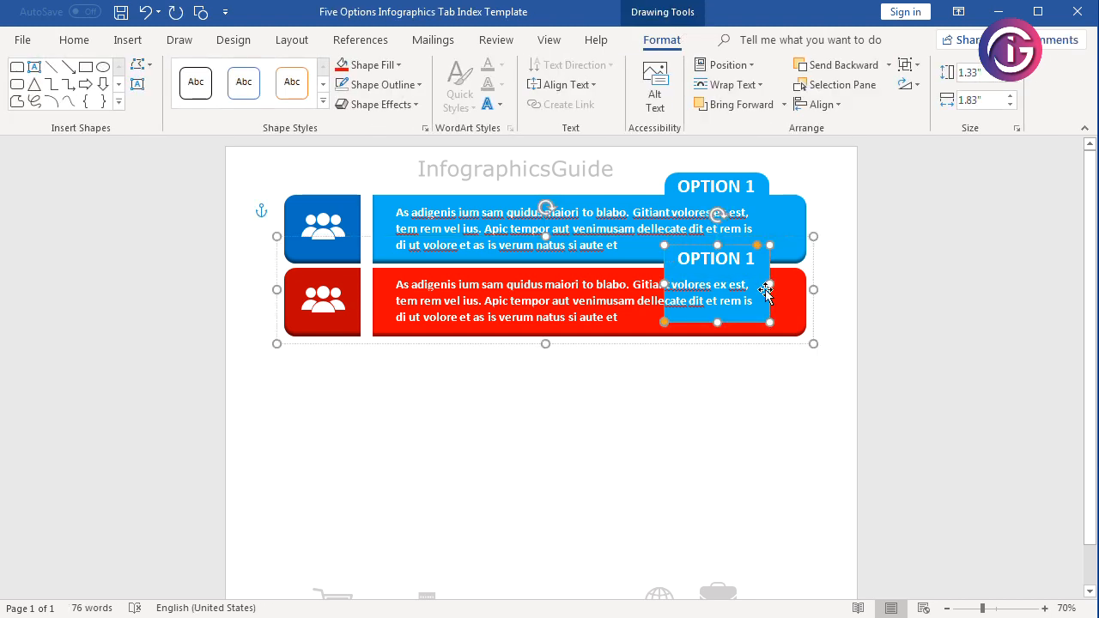
left_click(341, 66)
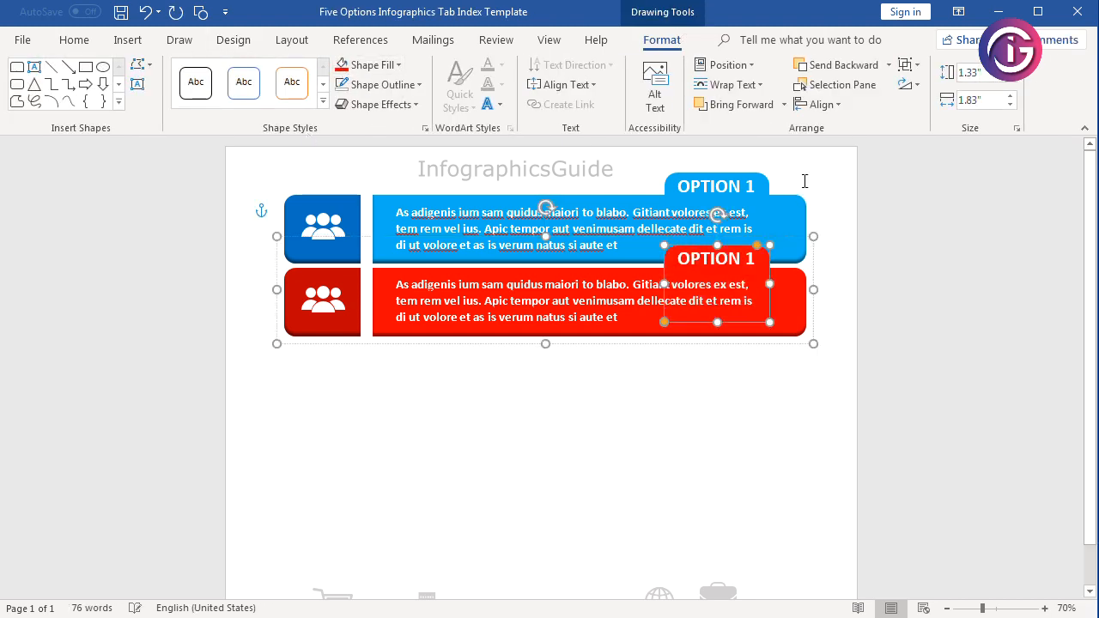
- Change the label on the red banner's tab to OPTION 2
left_click(758, 261)
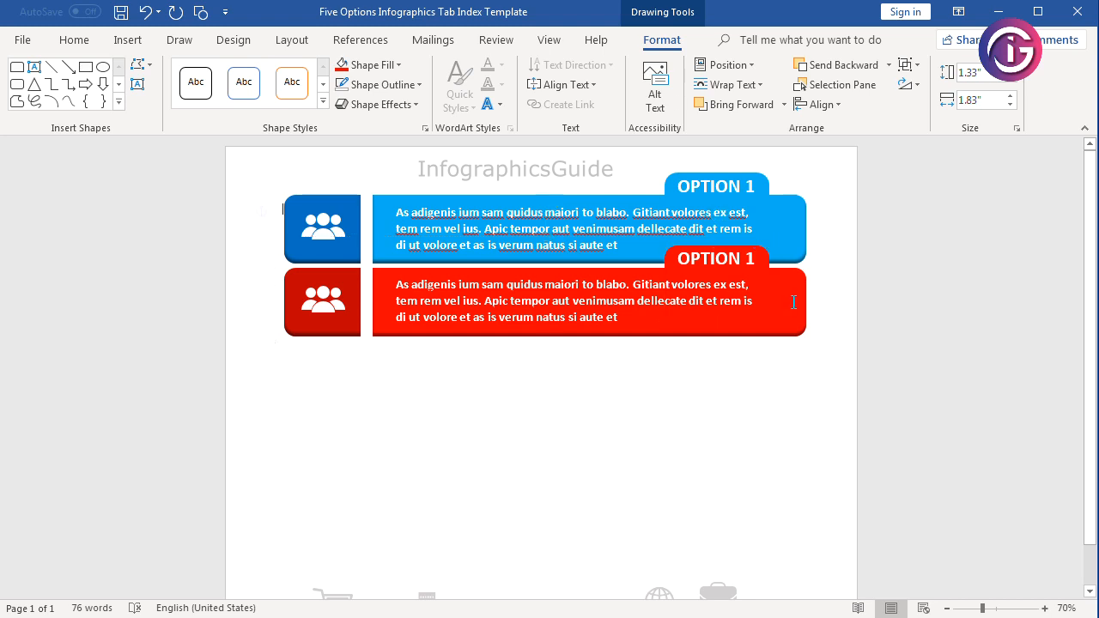
double_click(747, 260)
type("2")
left_click(880, 293)
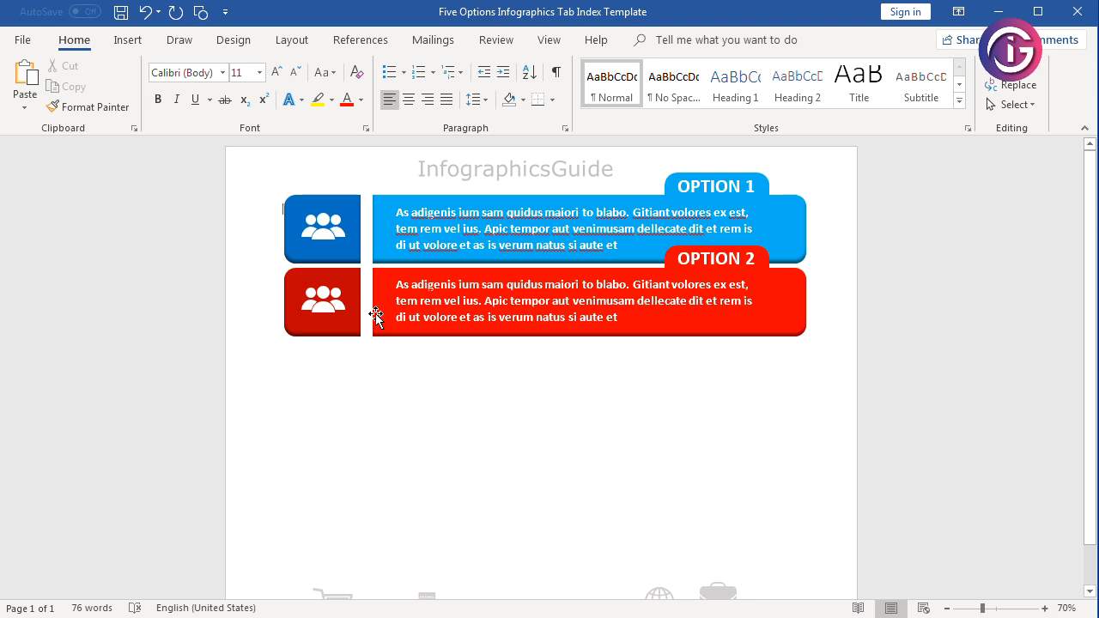
- Select the white people icon inside the dark red block of the OPTION 2 banner
left_click(332, 307)
left_click(324, 308)
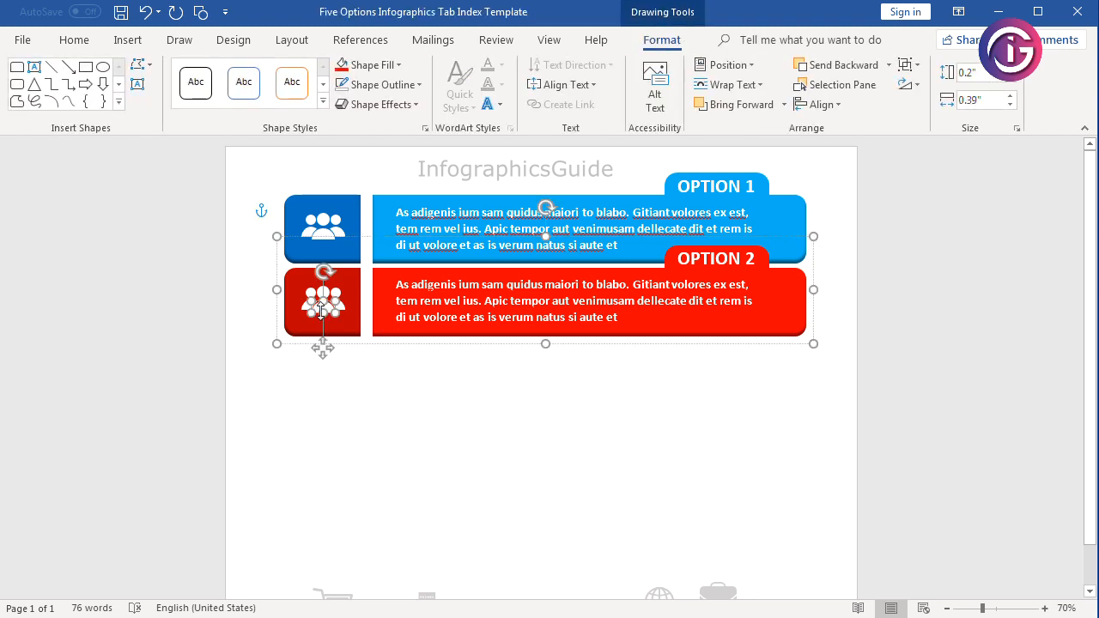